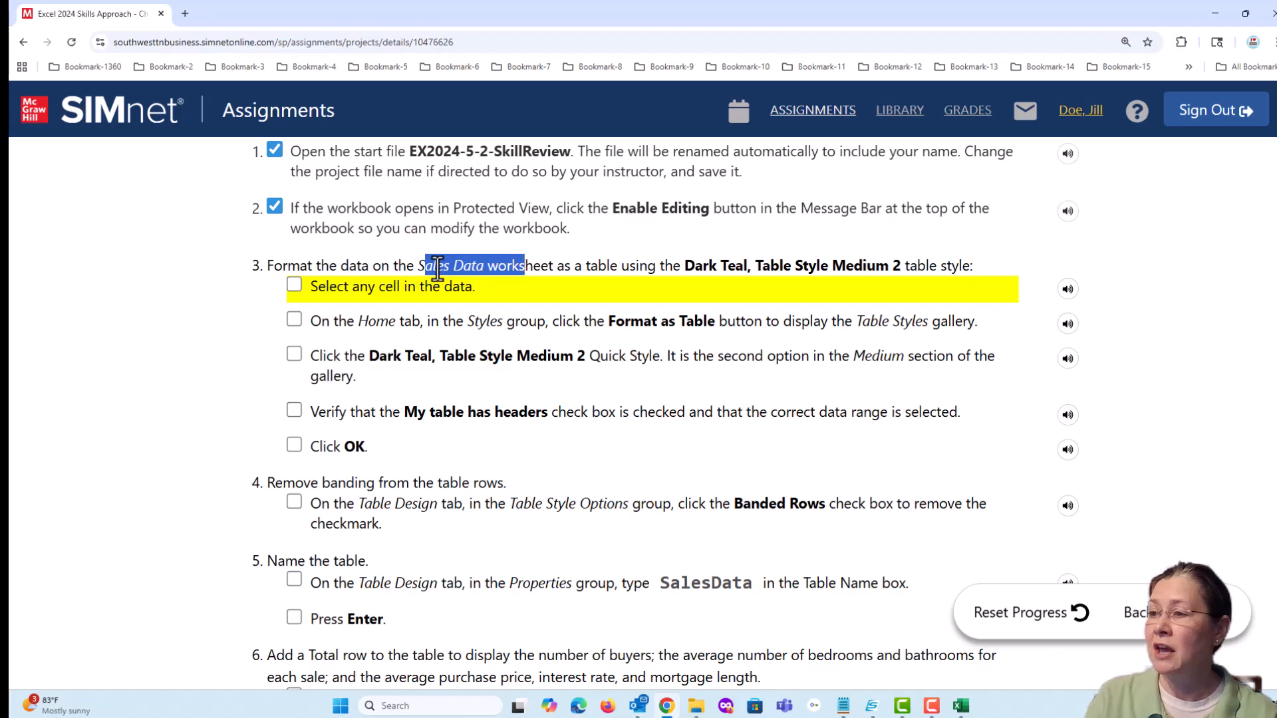
Review the table-formatting instructions and try selecting single cells and a partial range within the sales data
left_click(597, 261)
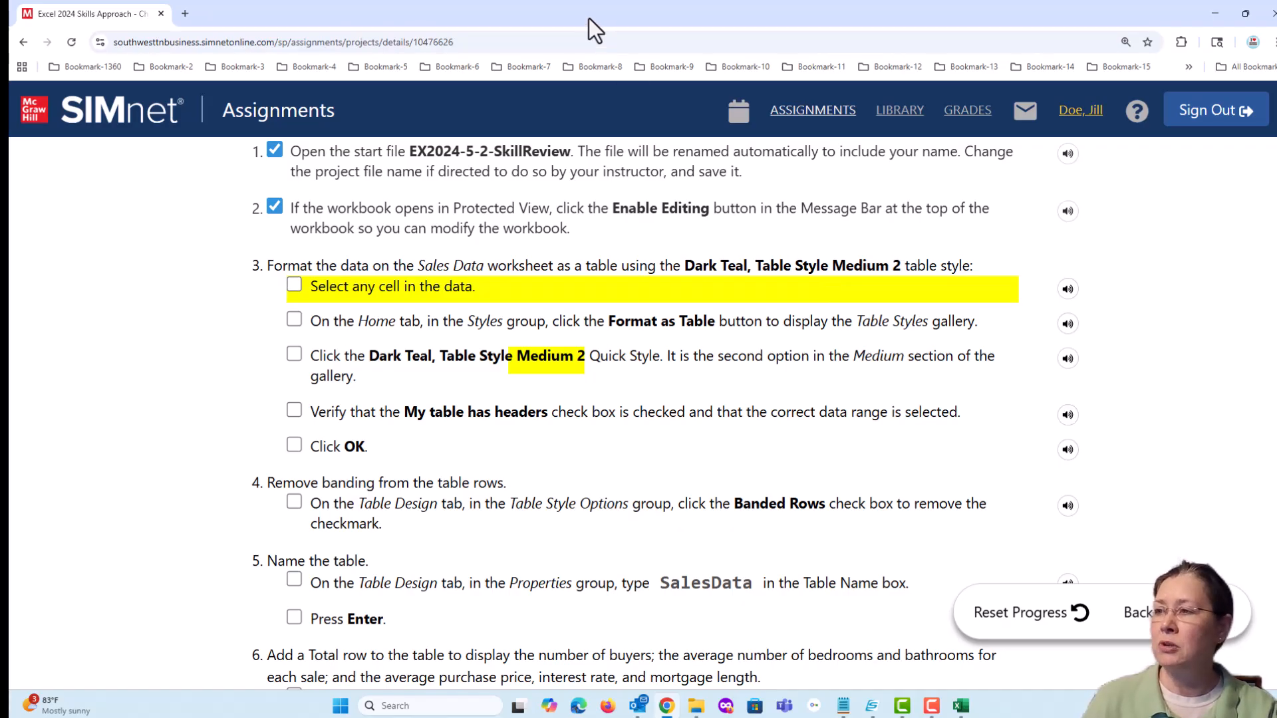
left_click_drag(589, 18, 615, 0)
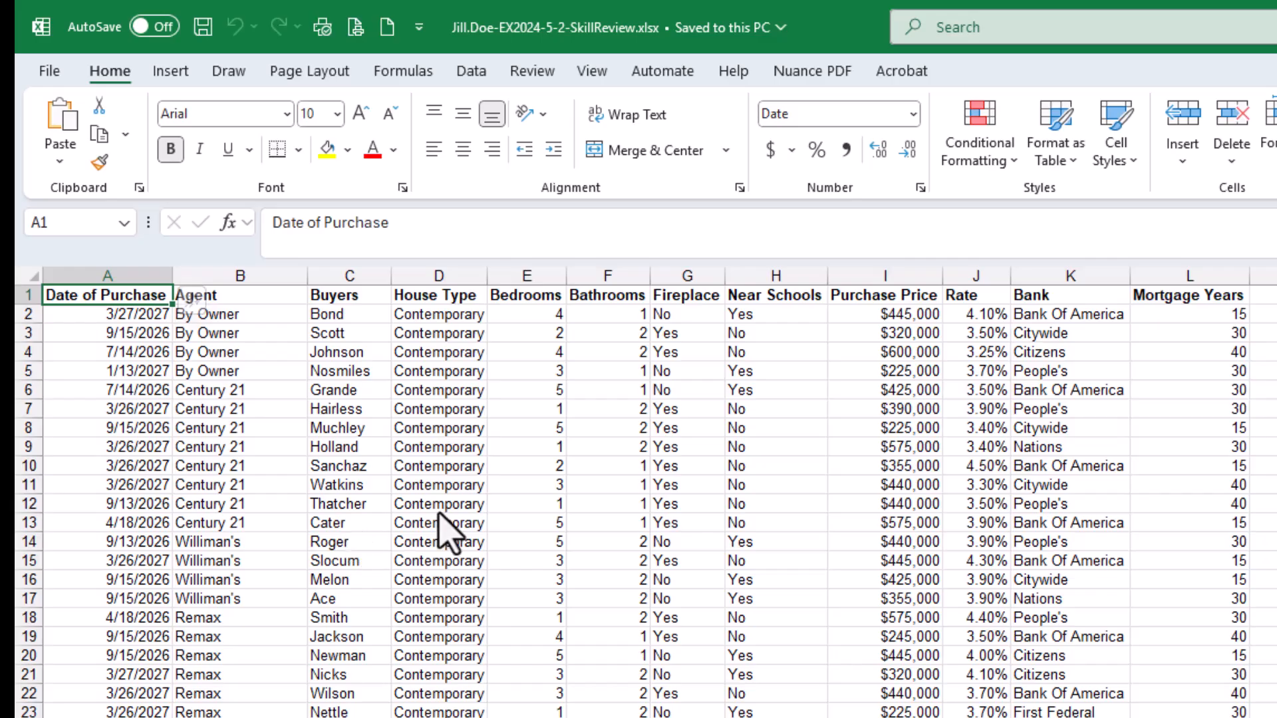
left_click(439, 506)
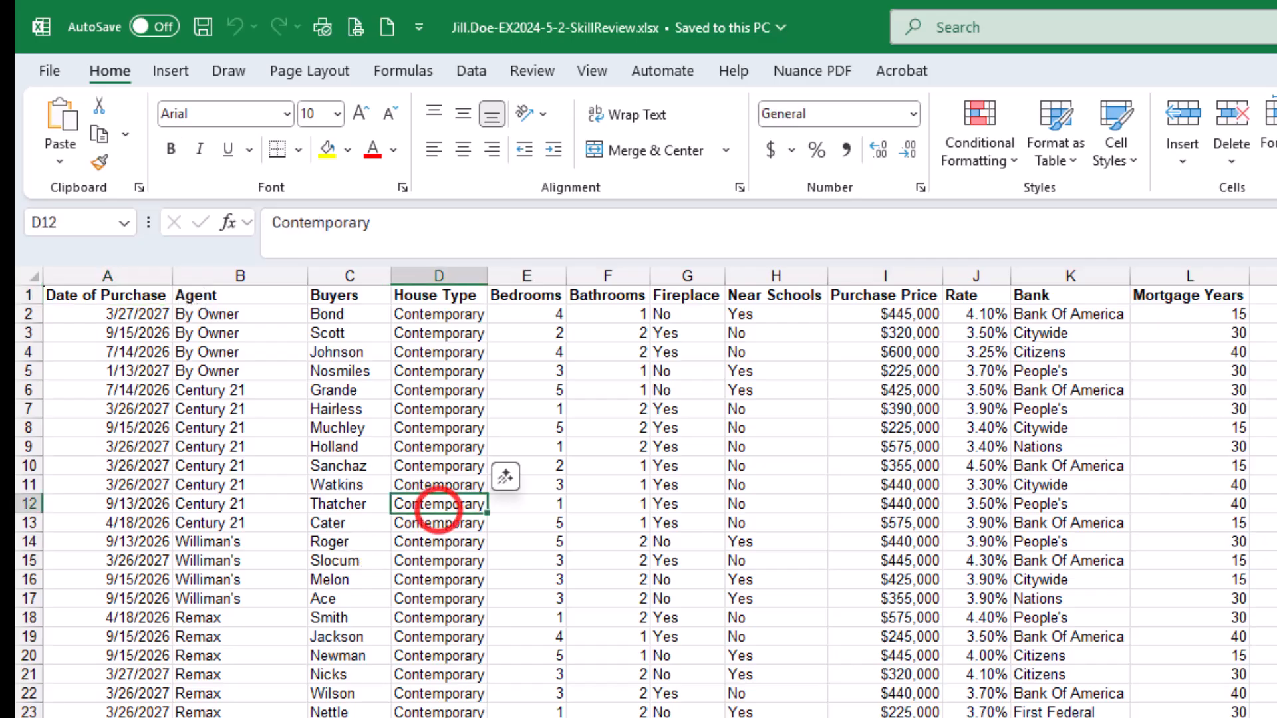
left_click(256, 522)
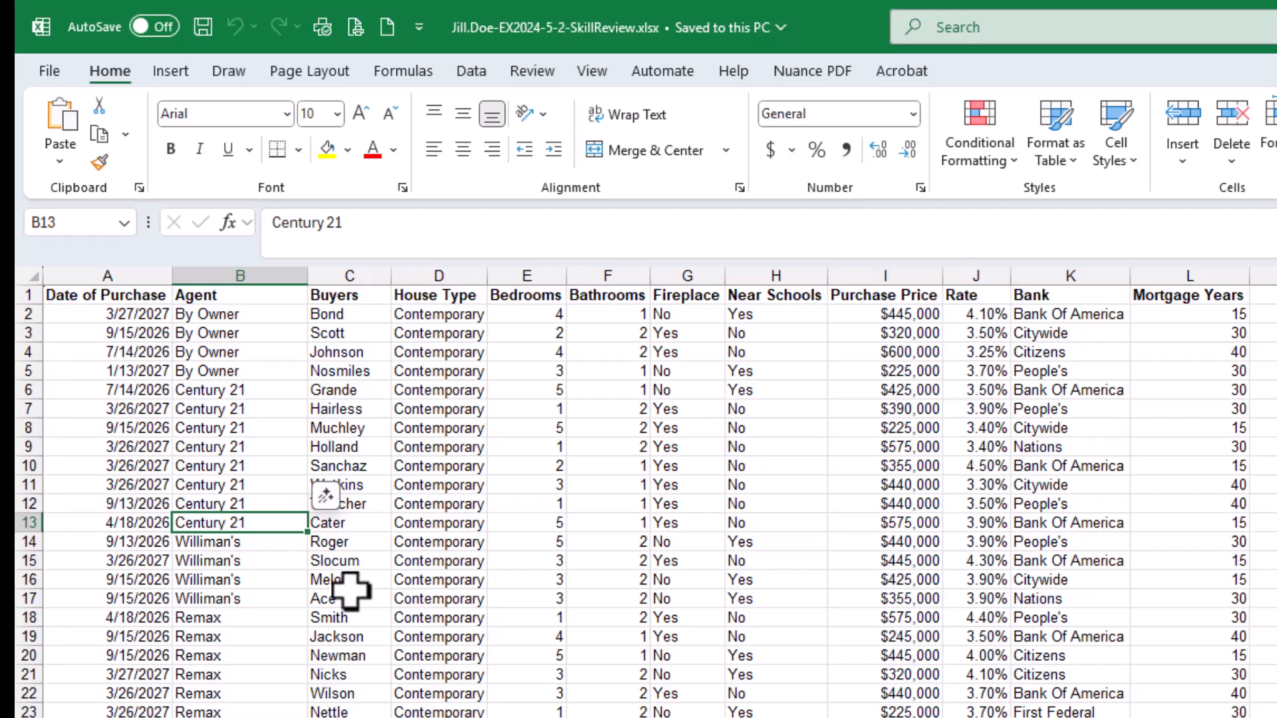
left_click_drag(331, 560, 337, 579)
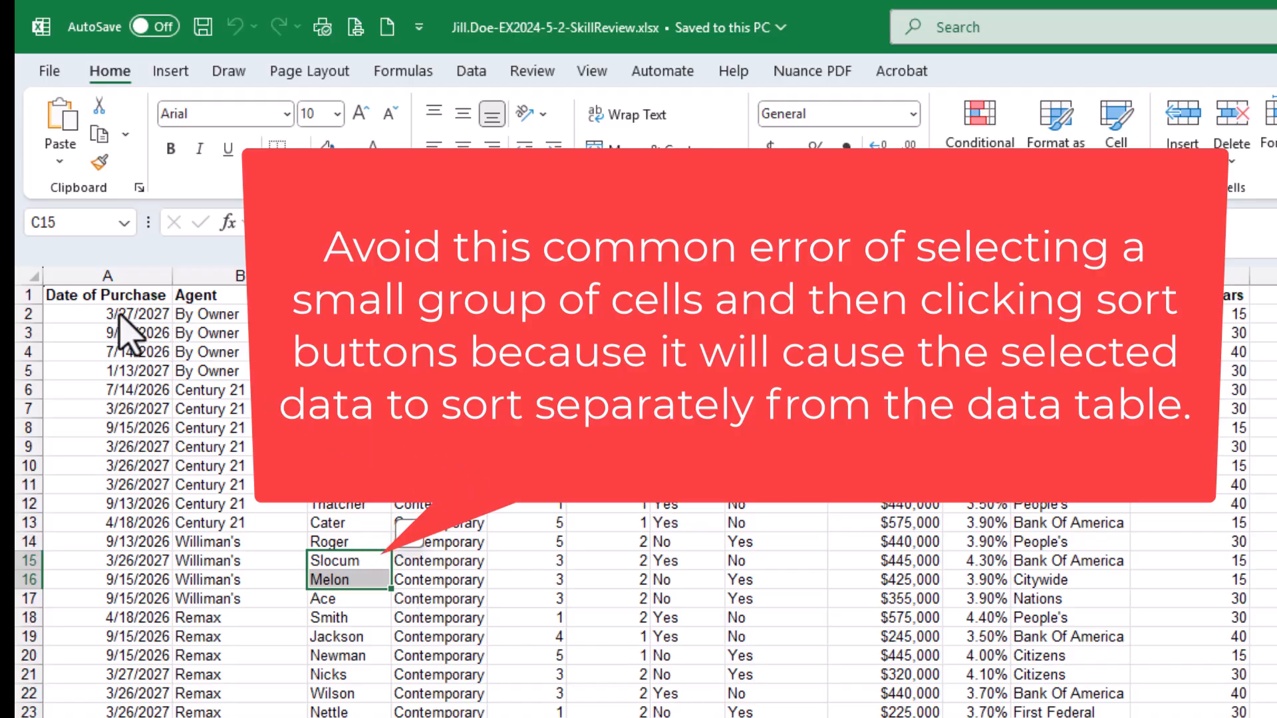
left_click_drag(118, 316, 1058, 696)
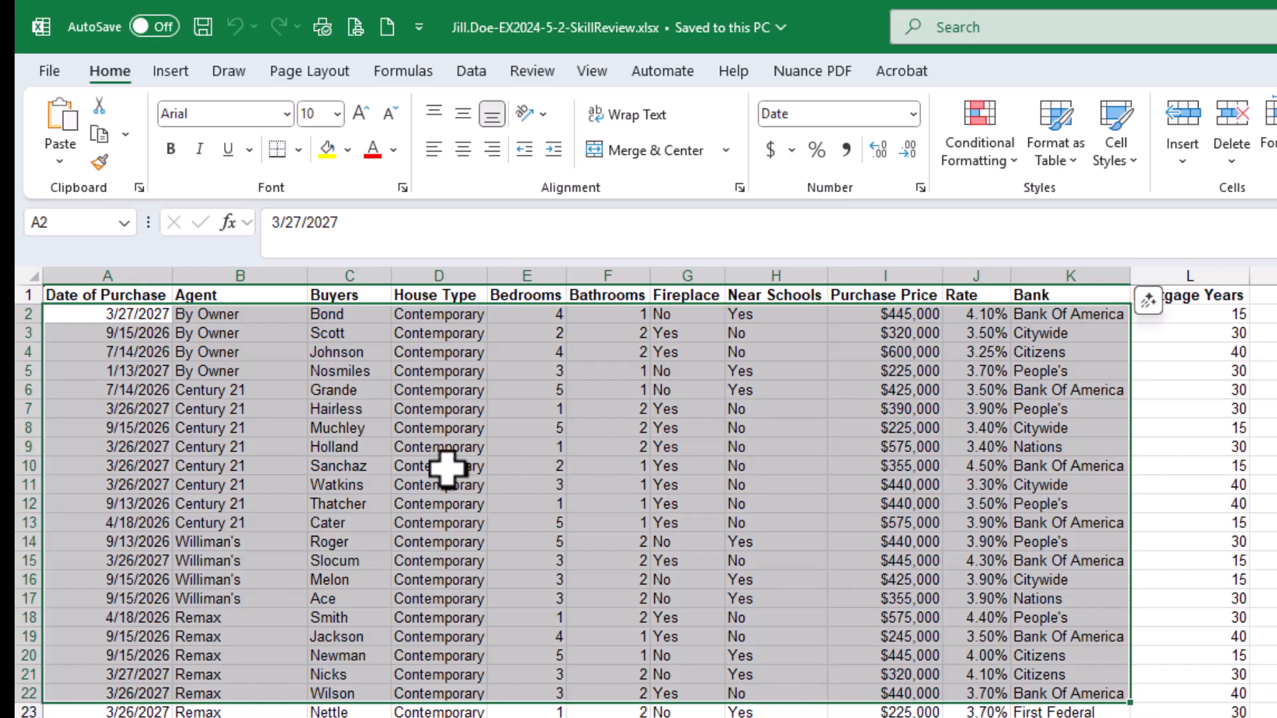
left_click(299, 483)
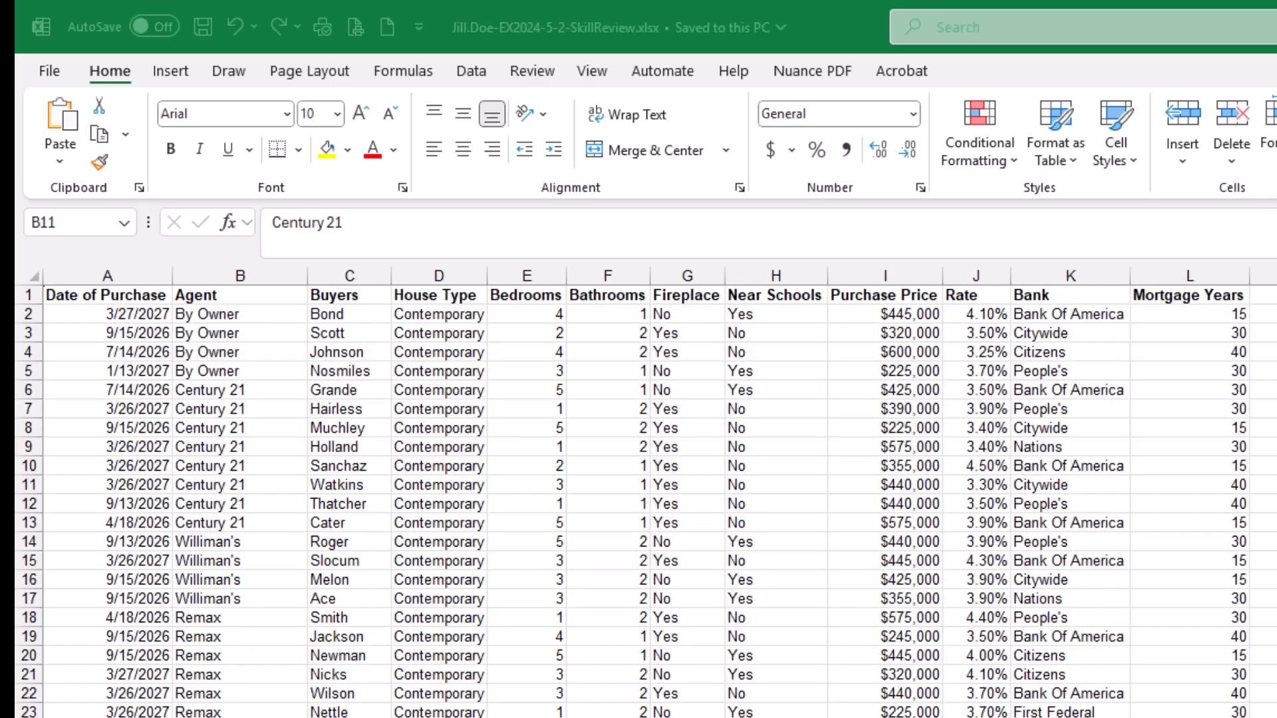
Format the sales data as a table with the Teal, Table Style Medium 2 style, keeping the headers option on
left_click(354, 412)
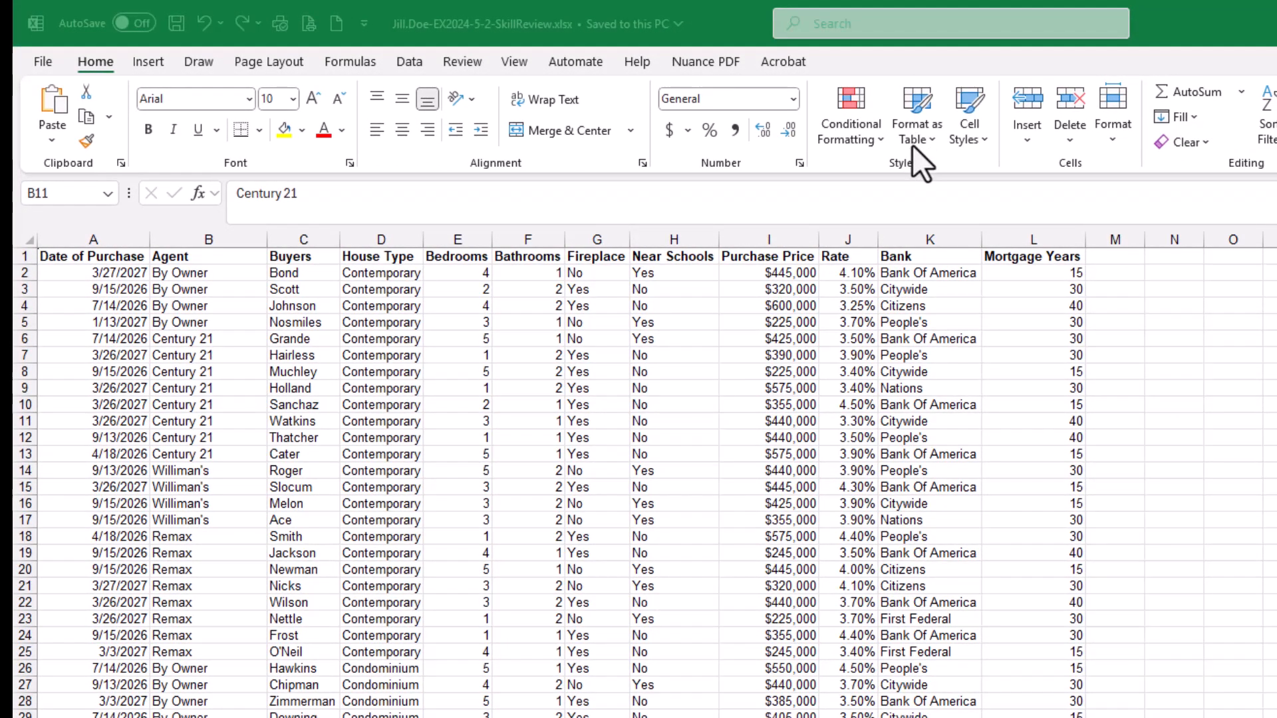
left_click(912, 145)
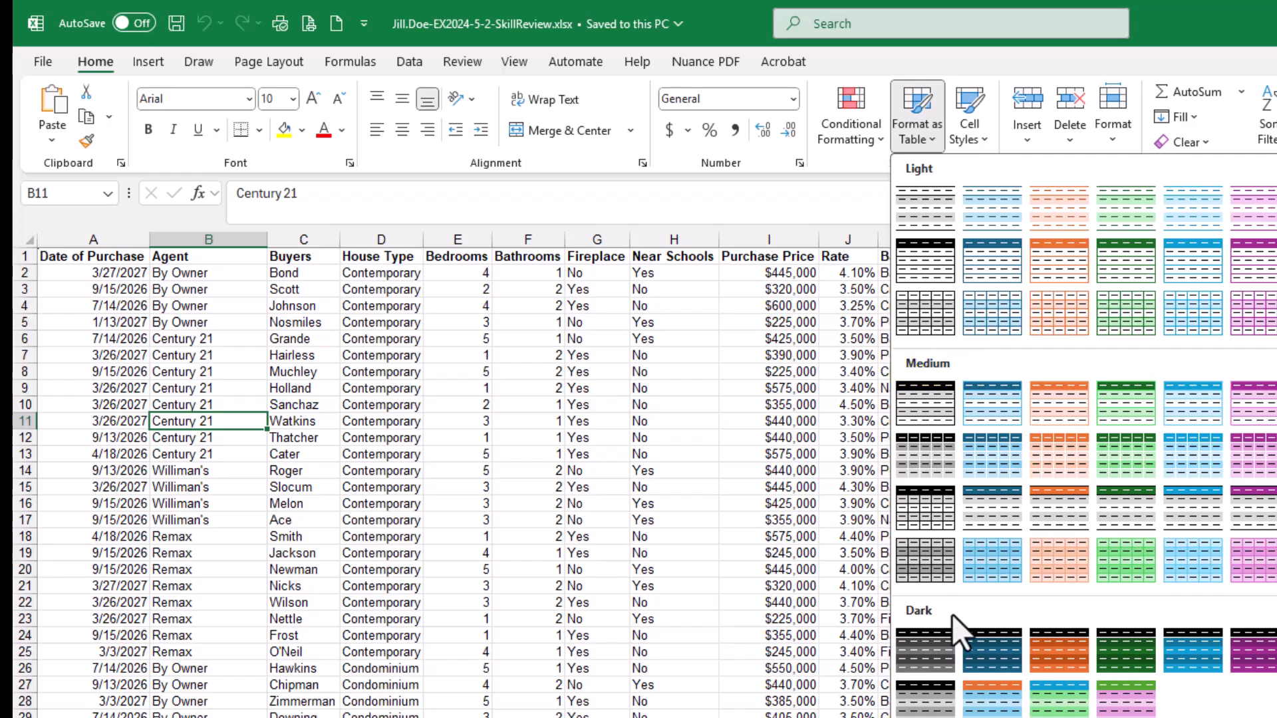
left_click(985, 402)
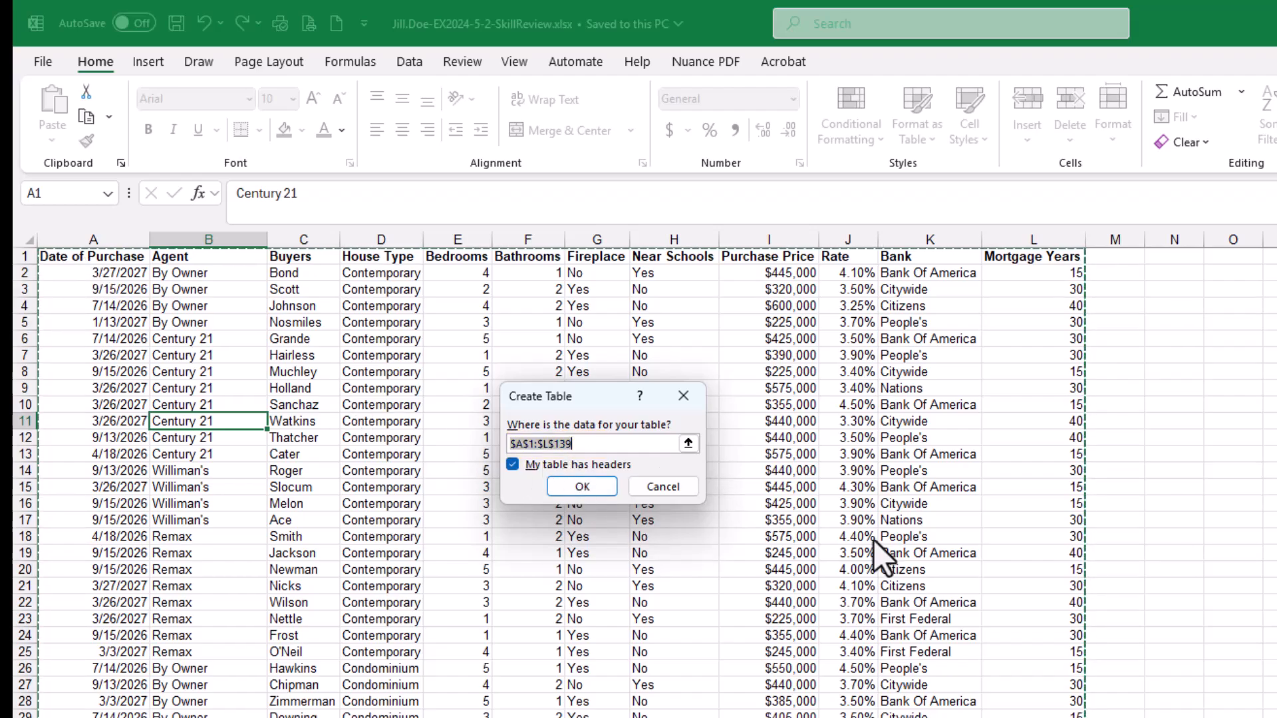
scroll(873, 546, "down", 19)
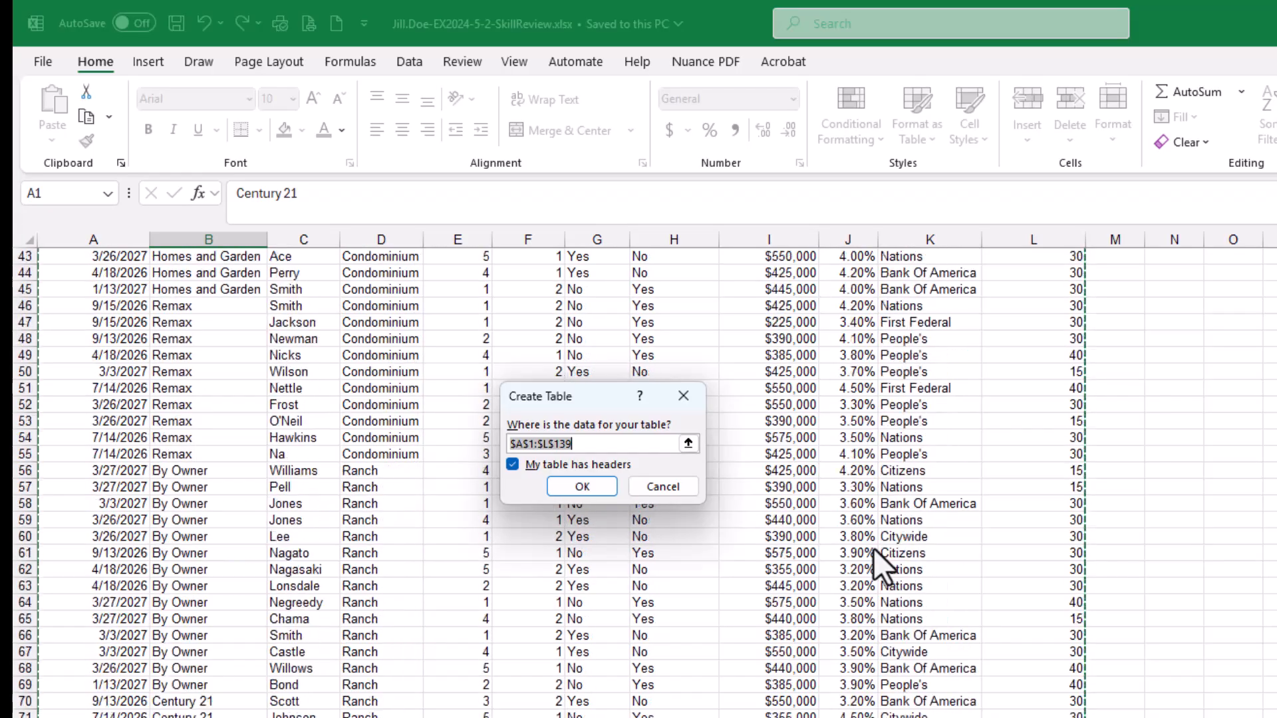
scroll(873, 548, "down", 20)
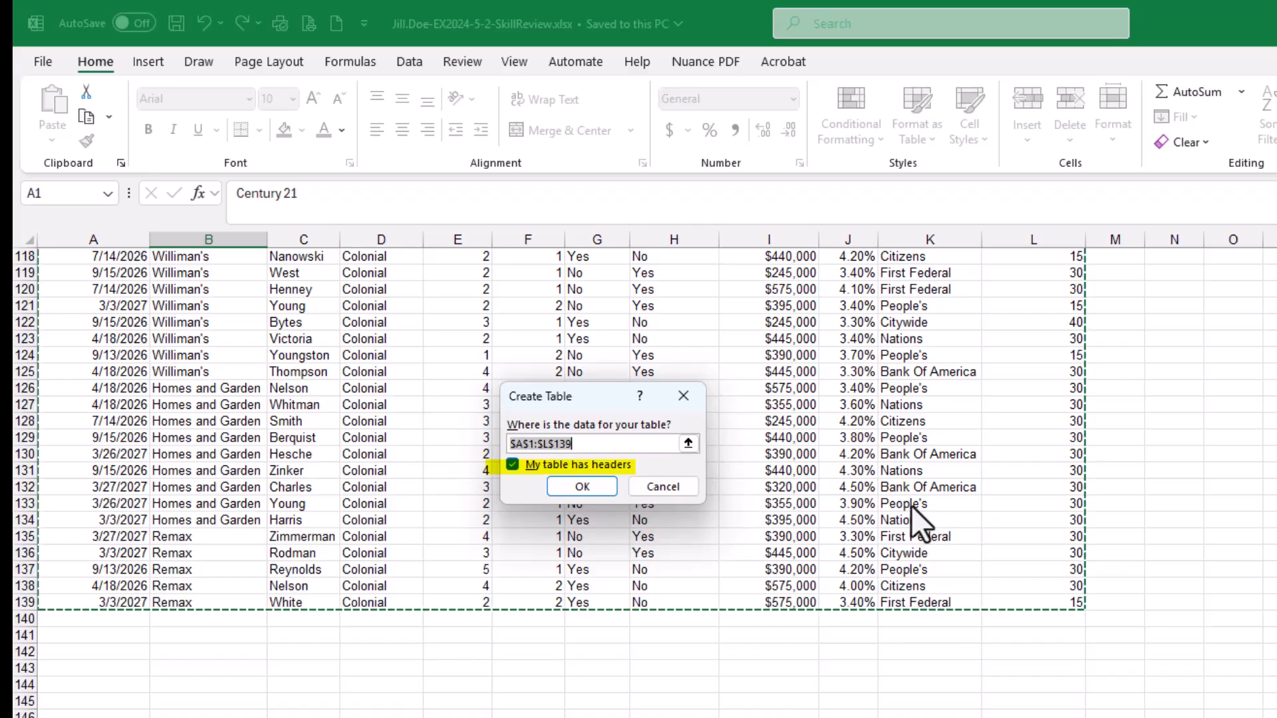
scroll(896, 480, "up", 20)
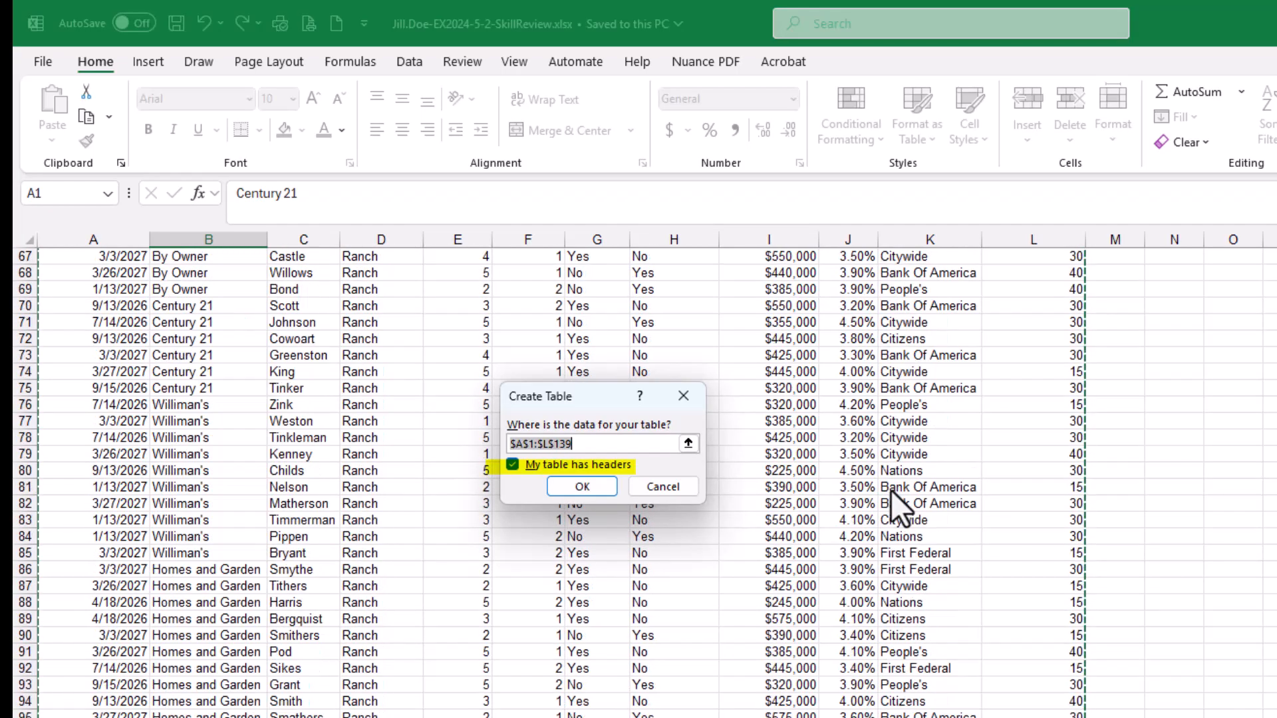
scroll(891, 497, "up", 17)
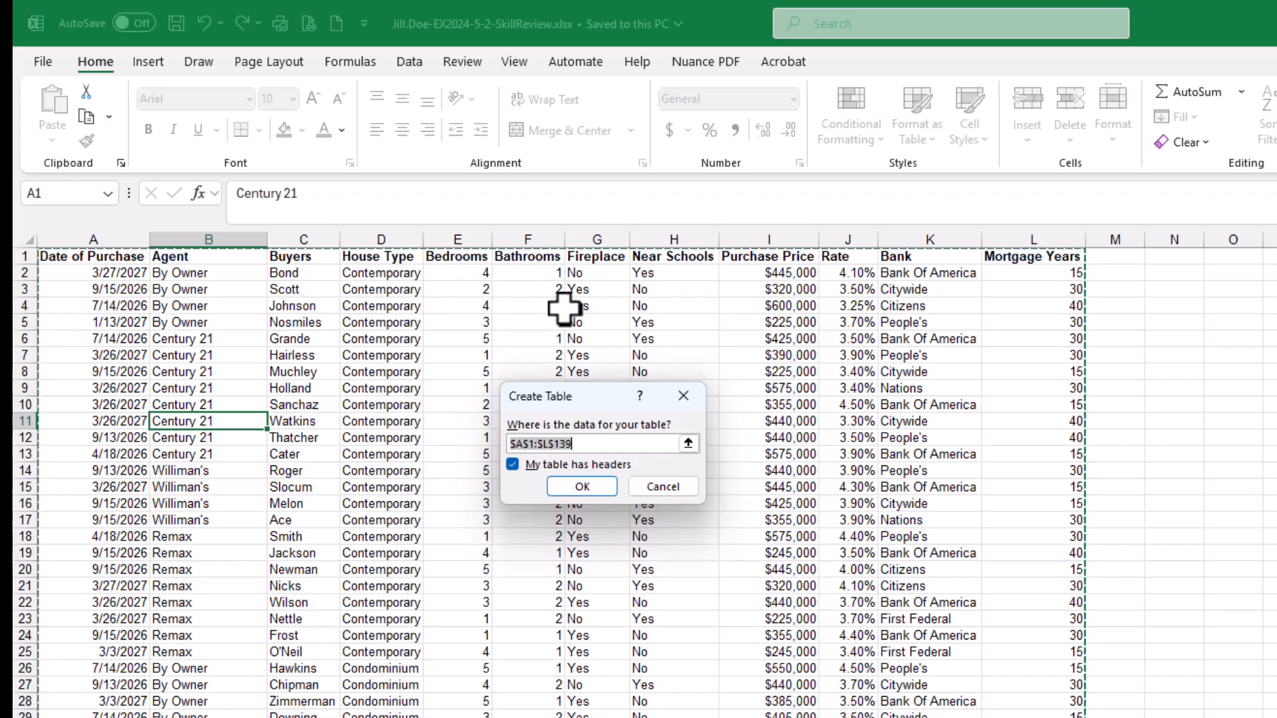
left_click(580, 488)
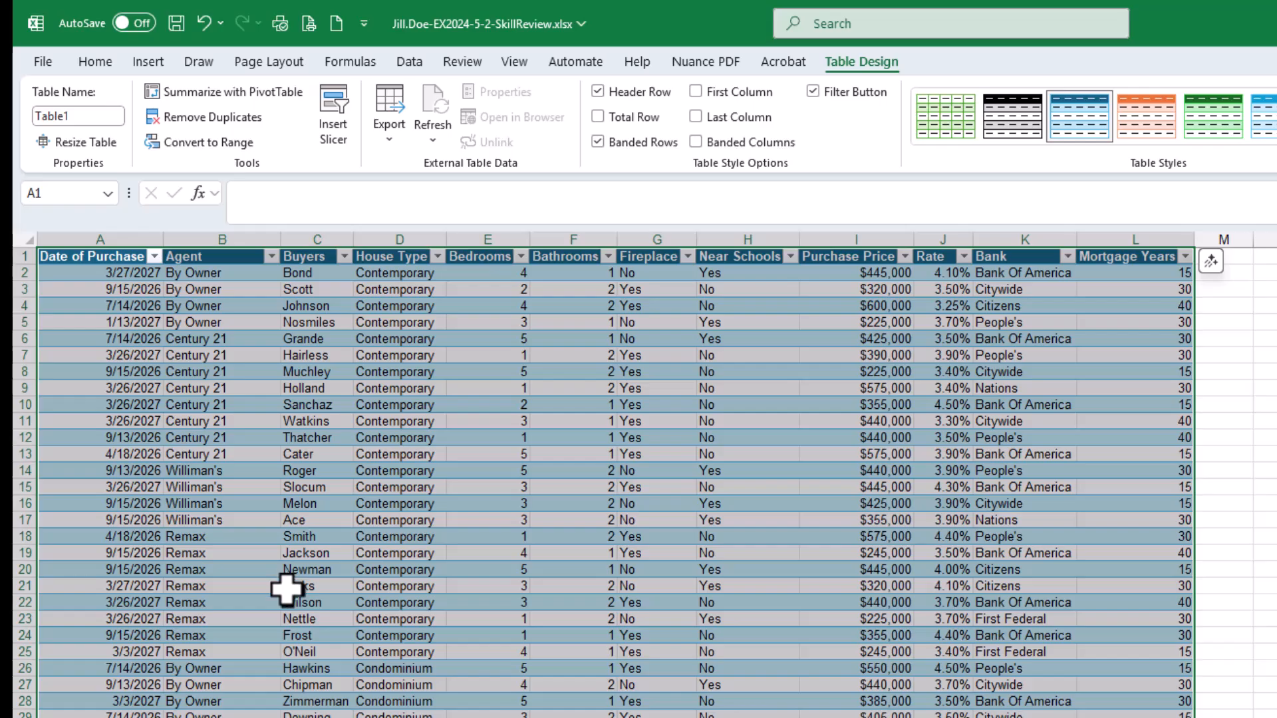
Insert a blank row at row 5 inside the table and undo the insertion
left_click(331, 484)
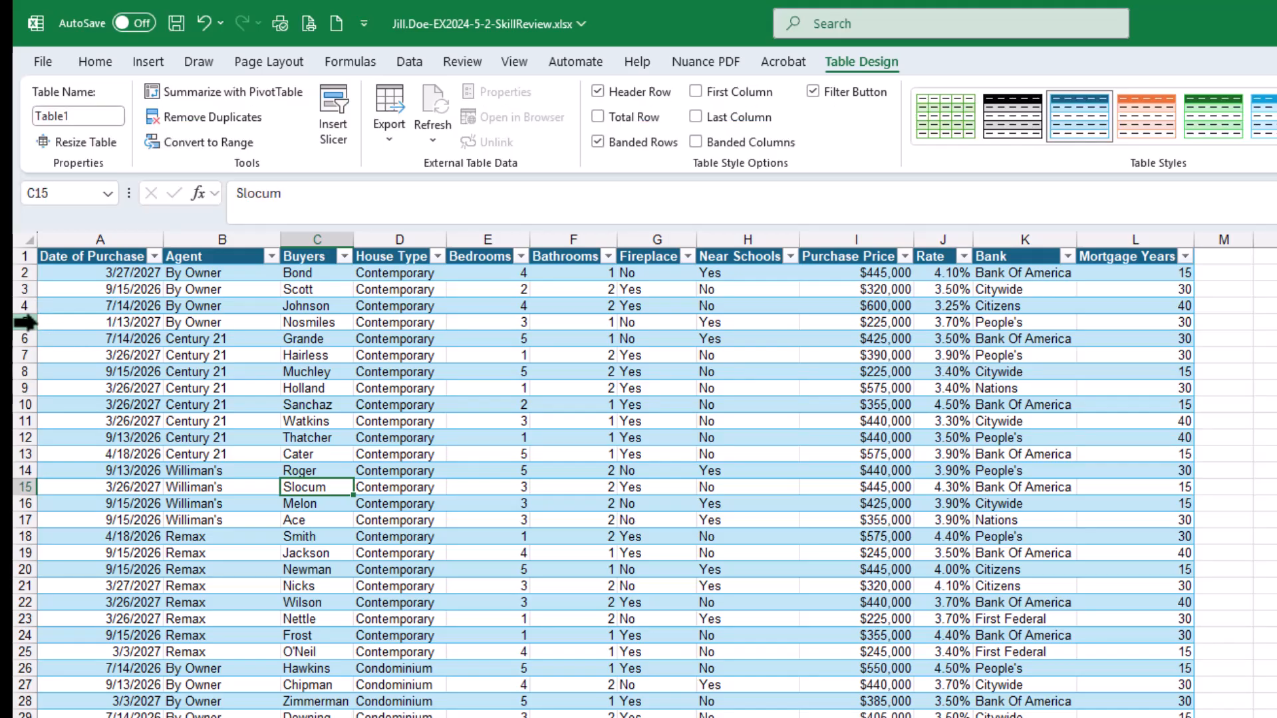
right_click(28, 322)
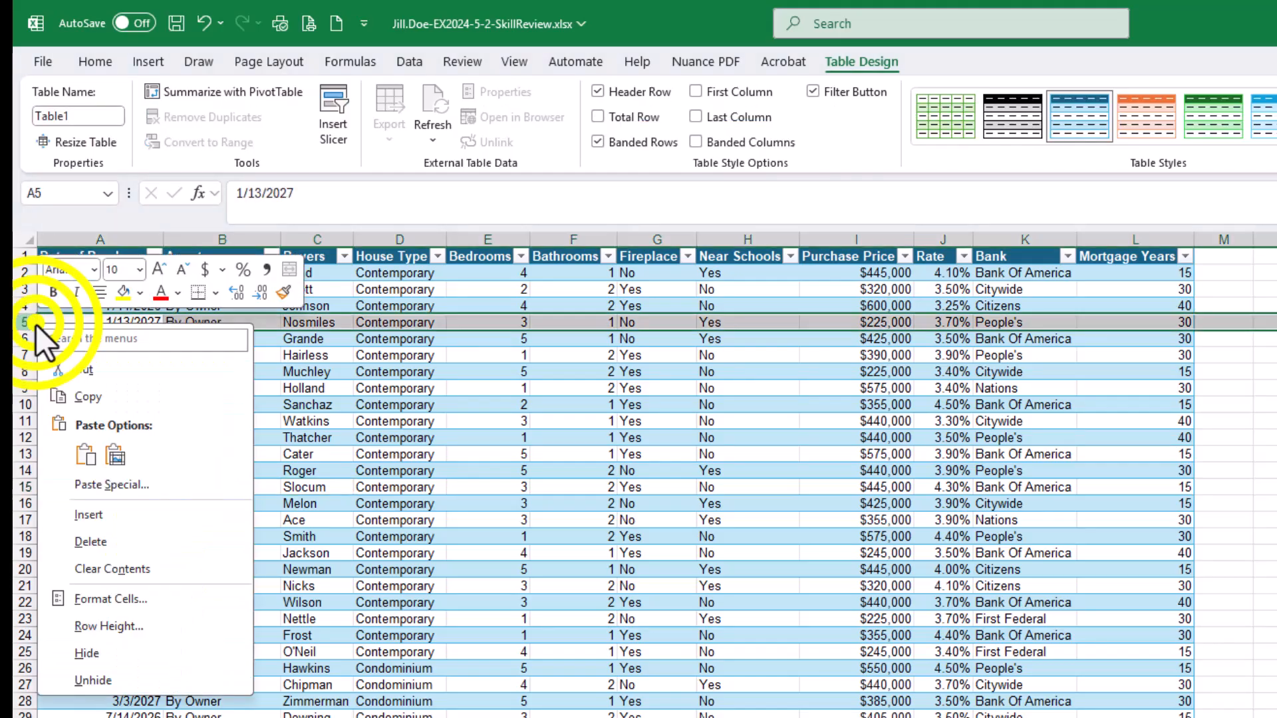
left_click(85, 516)
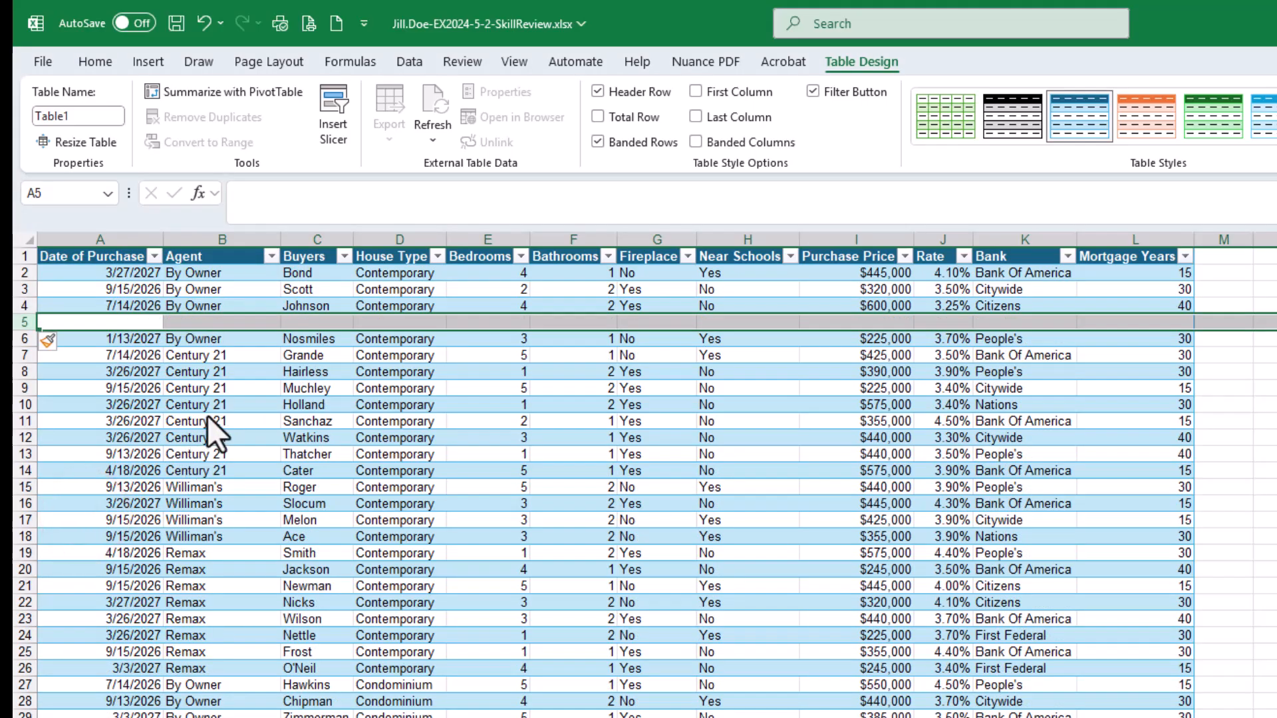
left_click(236, 377)
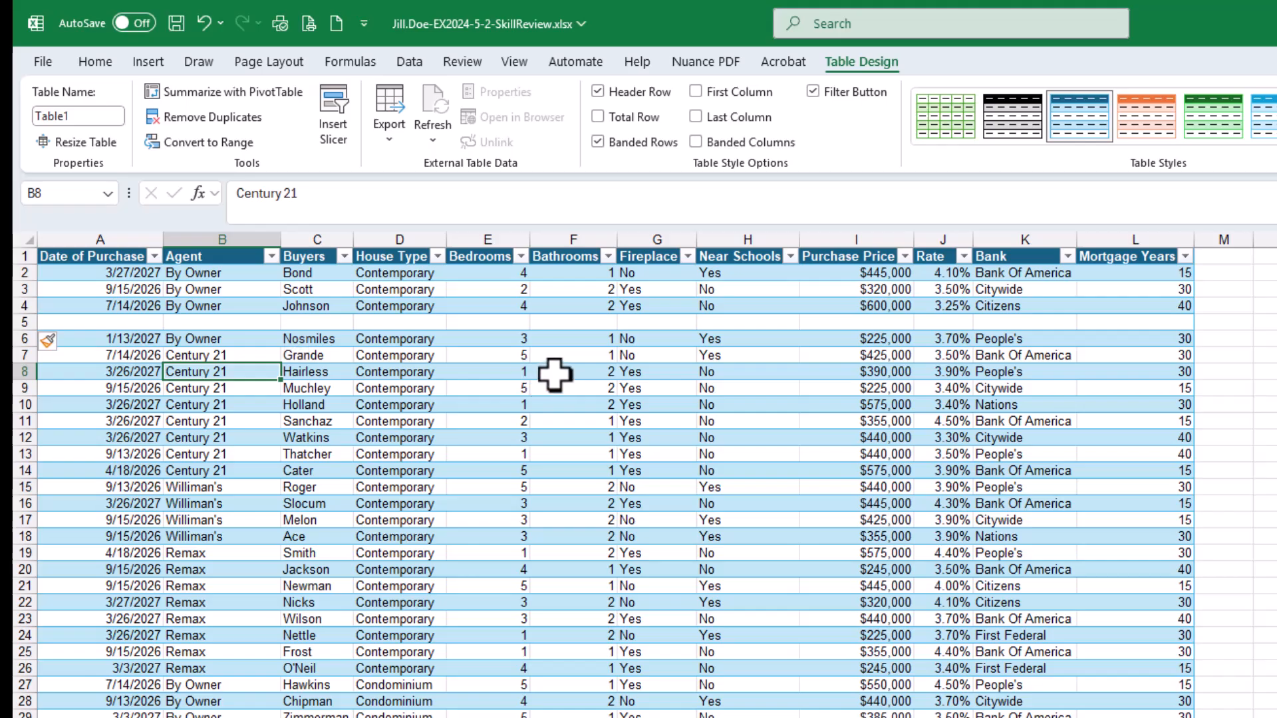
key("ctrl+z")
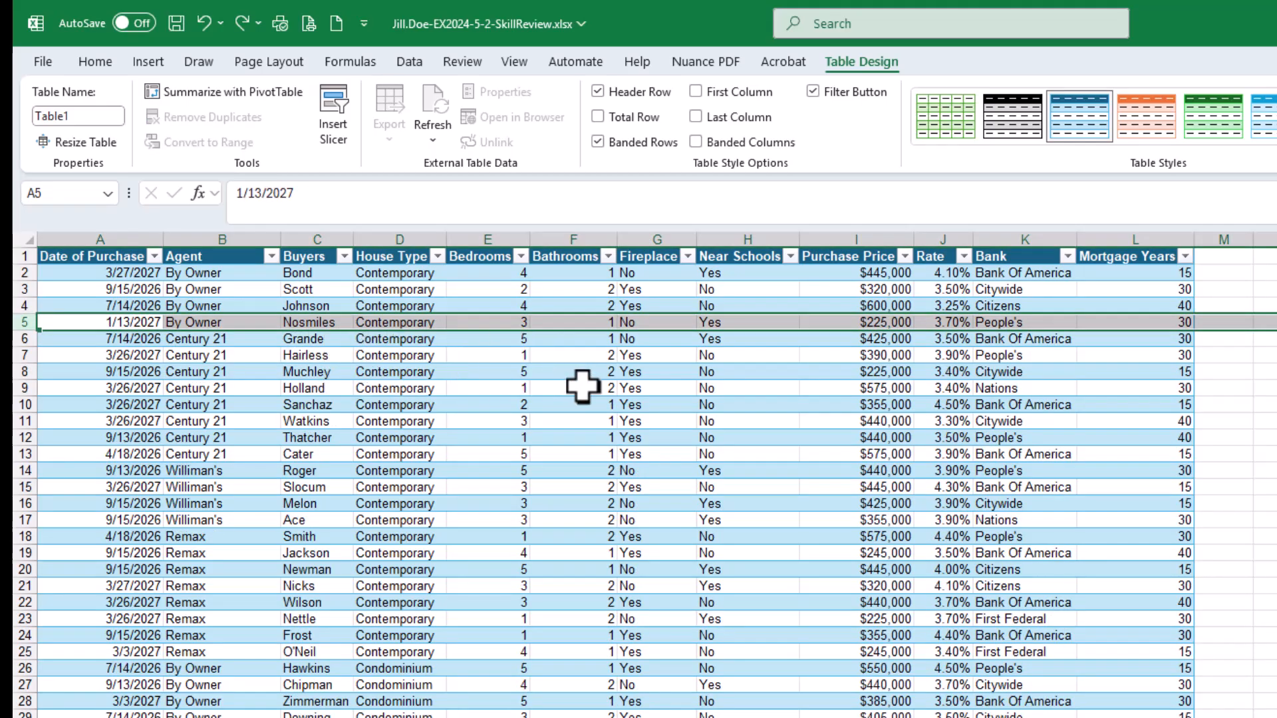
Tick off the completed table-formatting sub-steps in the assignment instructions
left_click(583, 387)
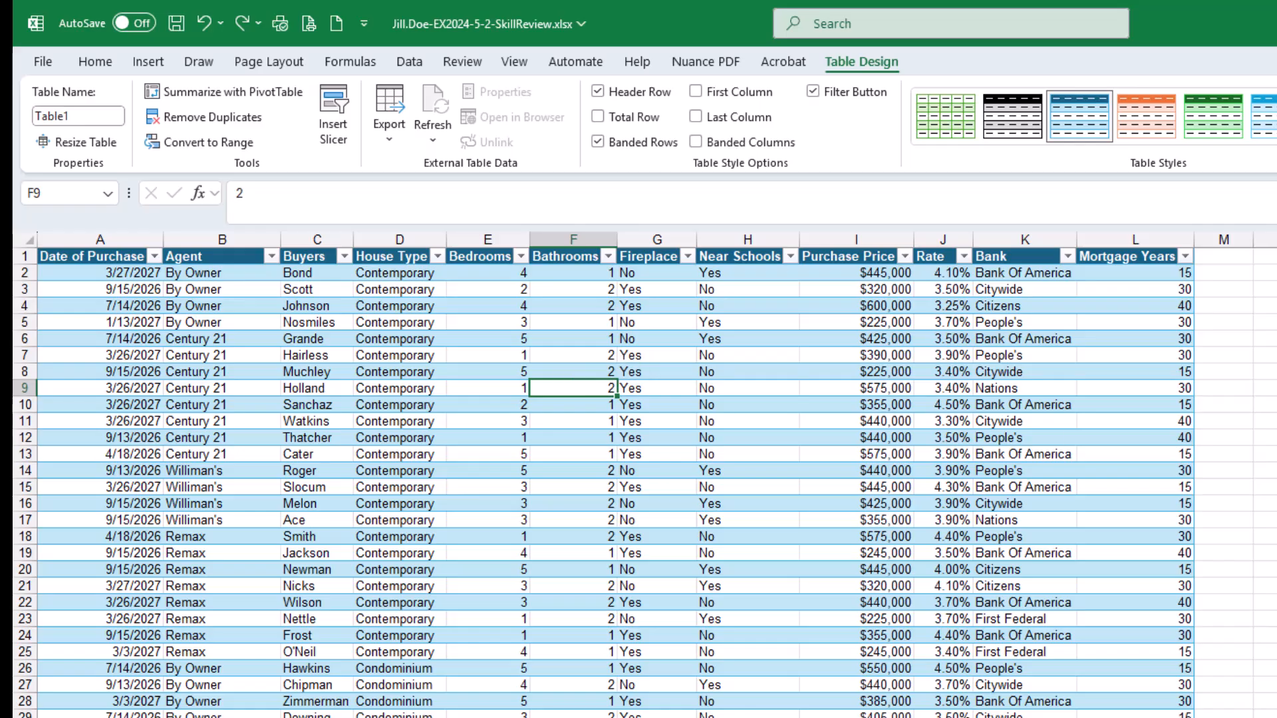
left_click_drag(1276, 126, 867, 72)
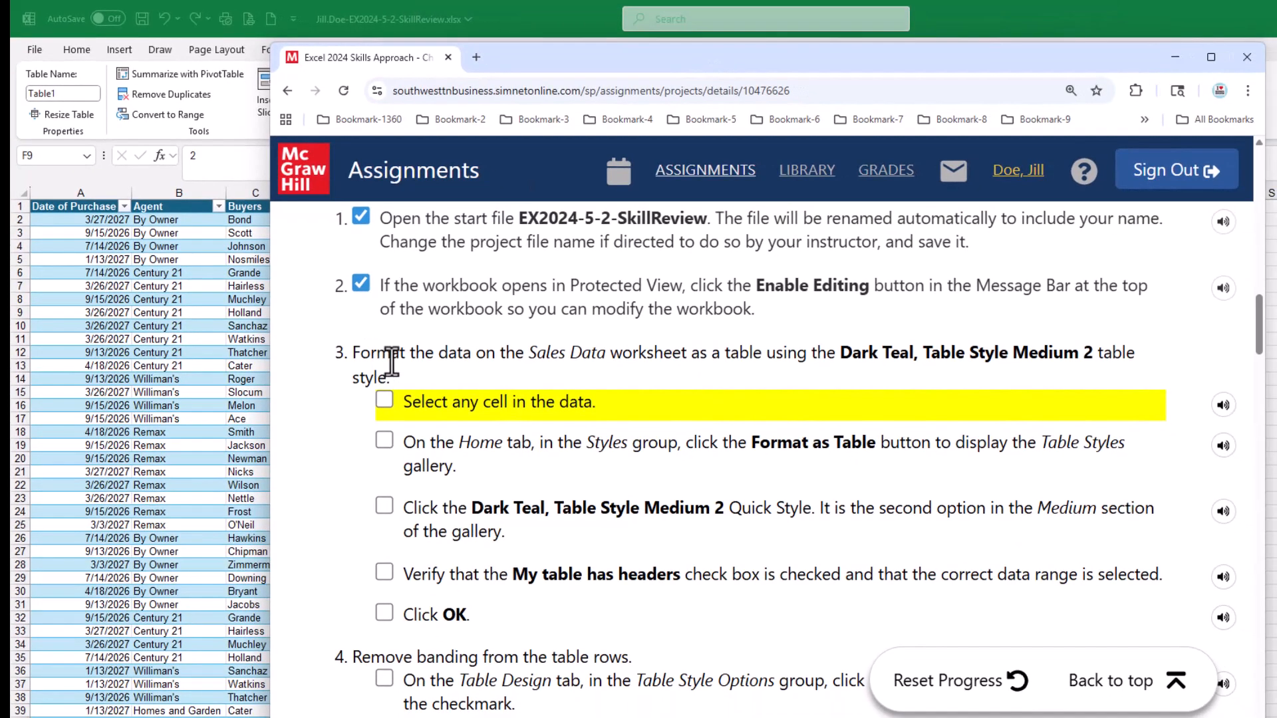
left_click(381, 402)
left_click(386, 442)
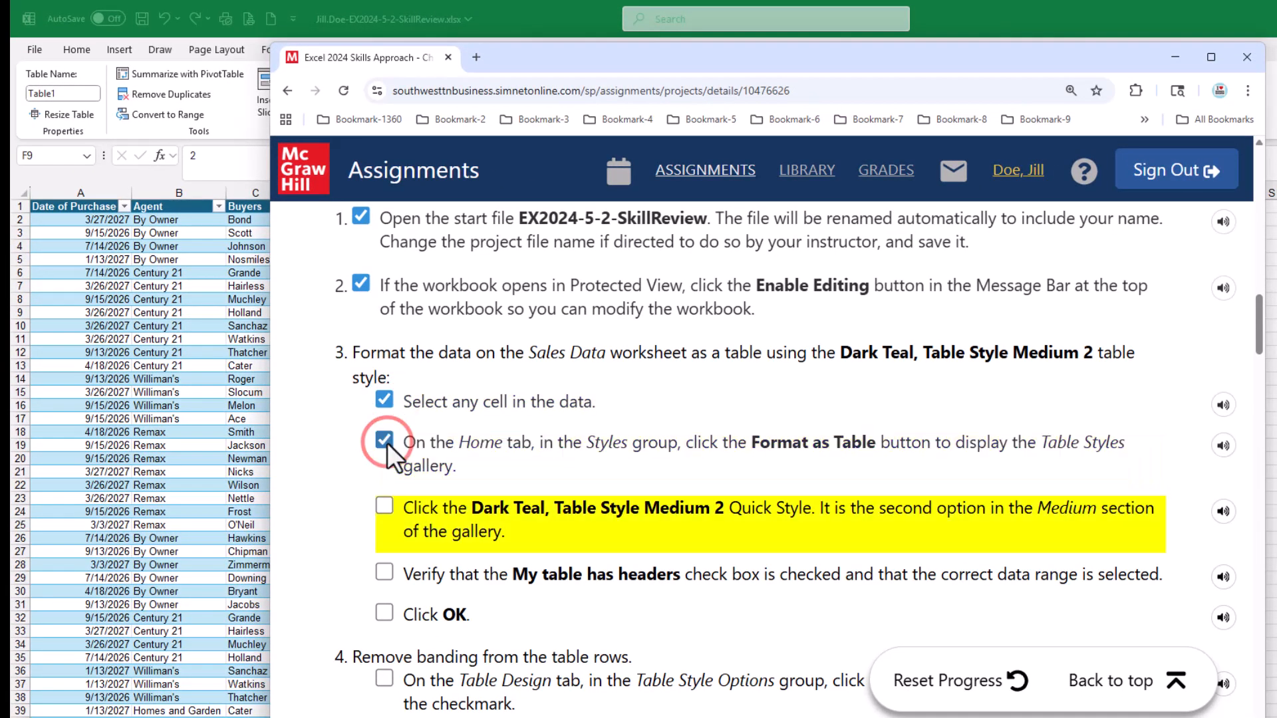
left_click(385, 505)
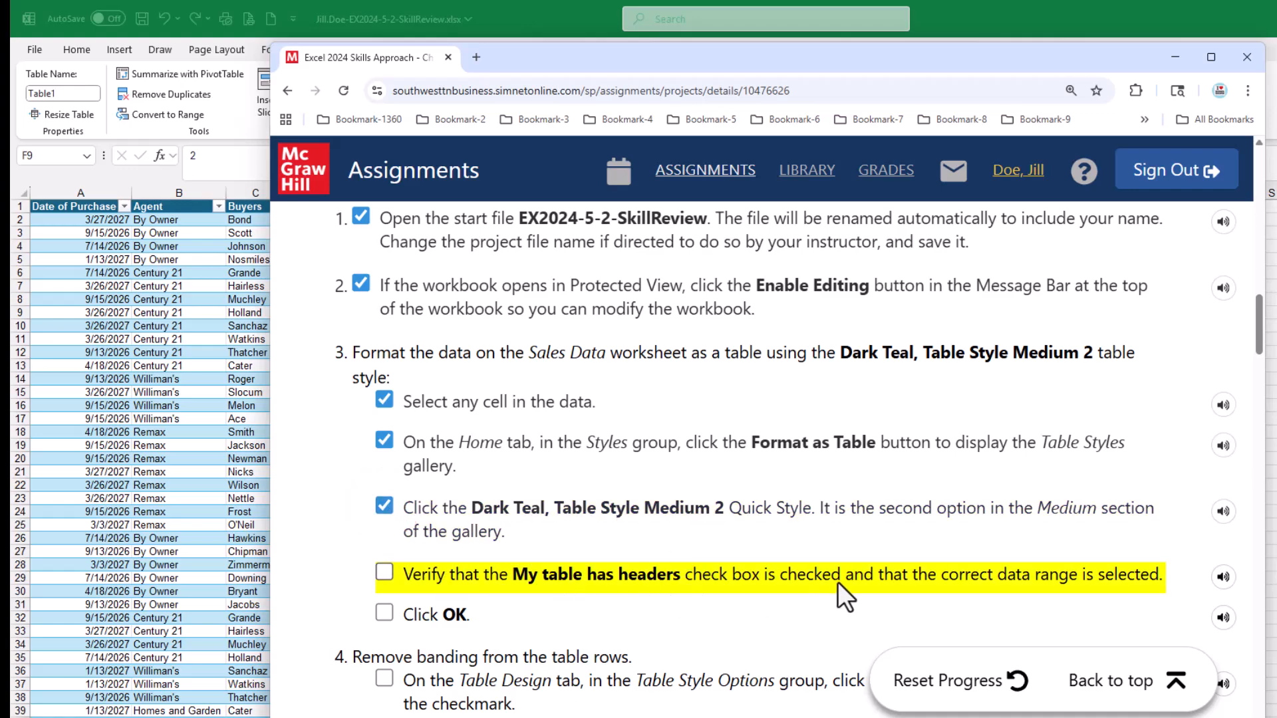
left_click(383, 571)
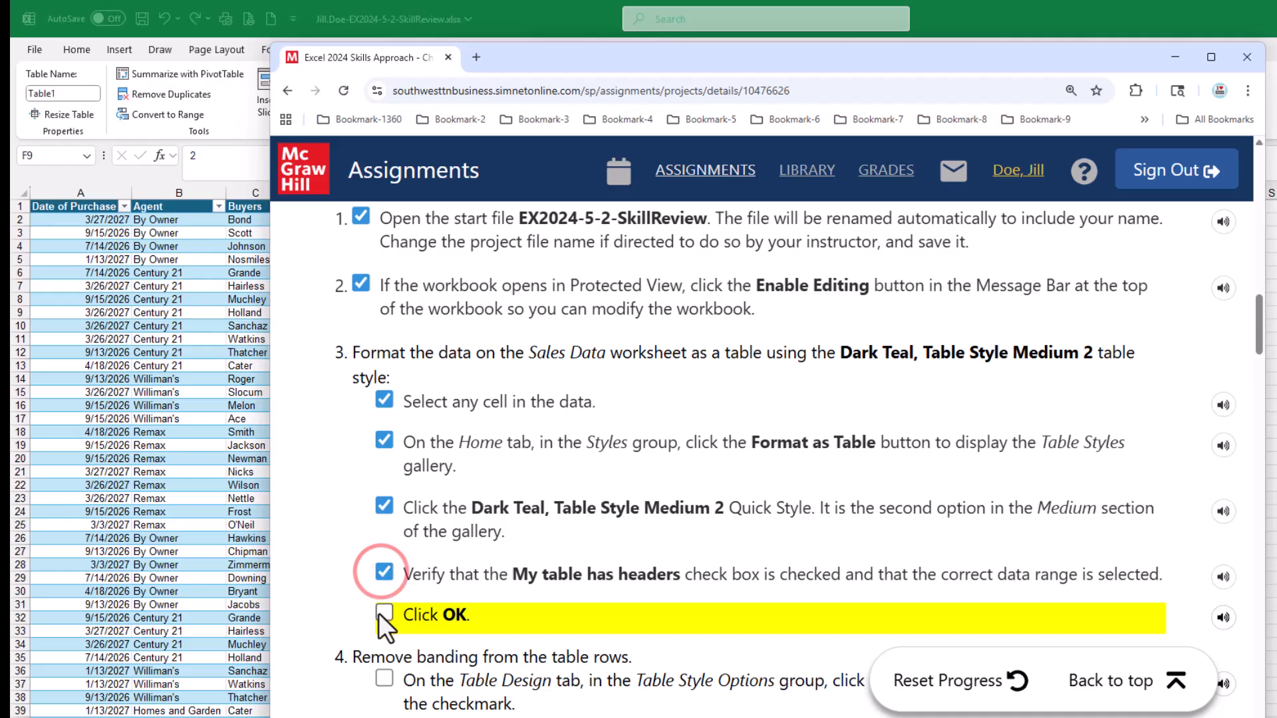
left_click(383, 612)
scroll(638, 535, "down", 5)
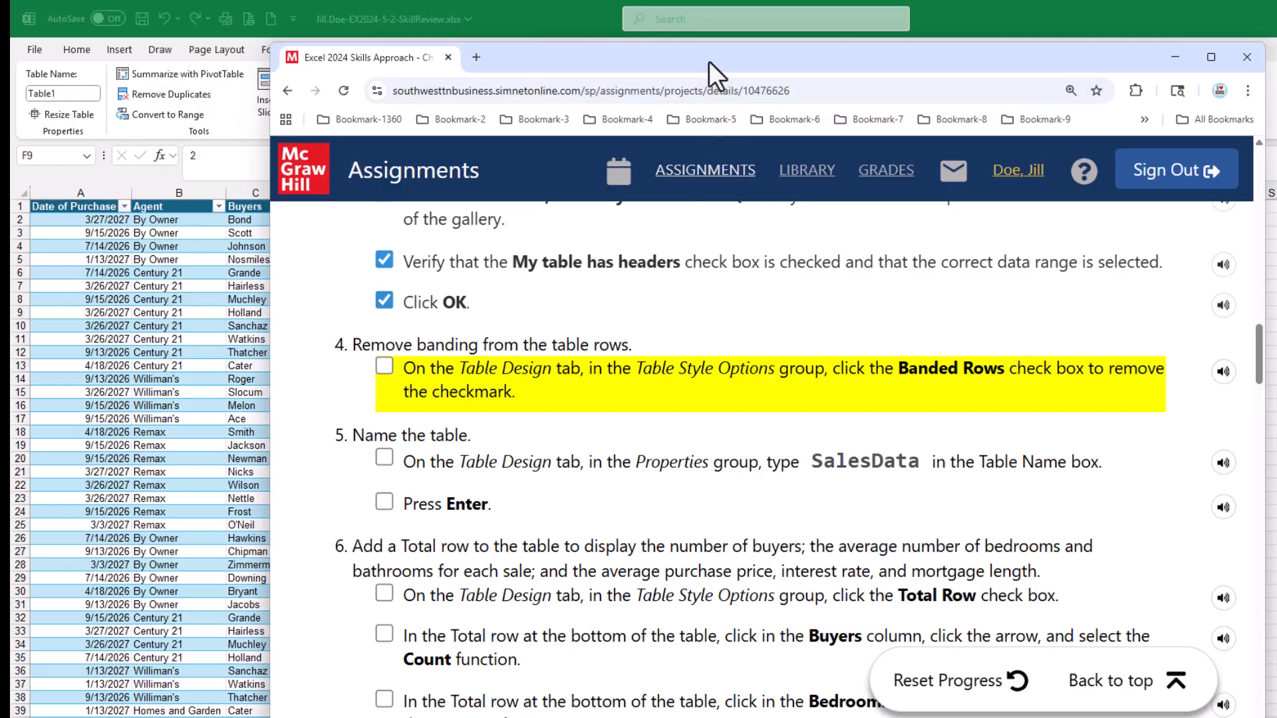
left_click_drag(692, 66, 1276, 93)
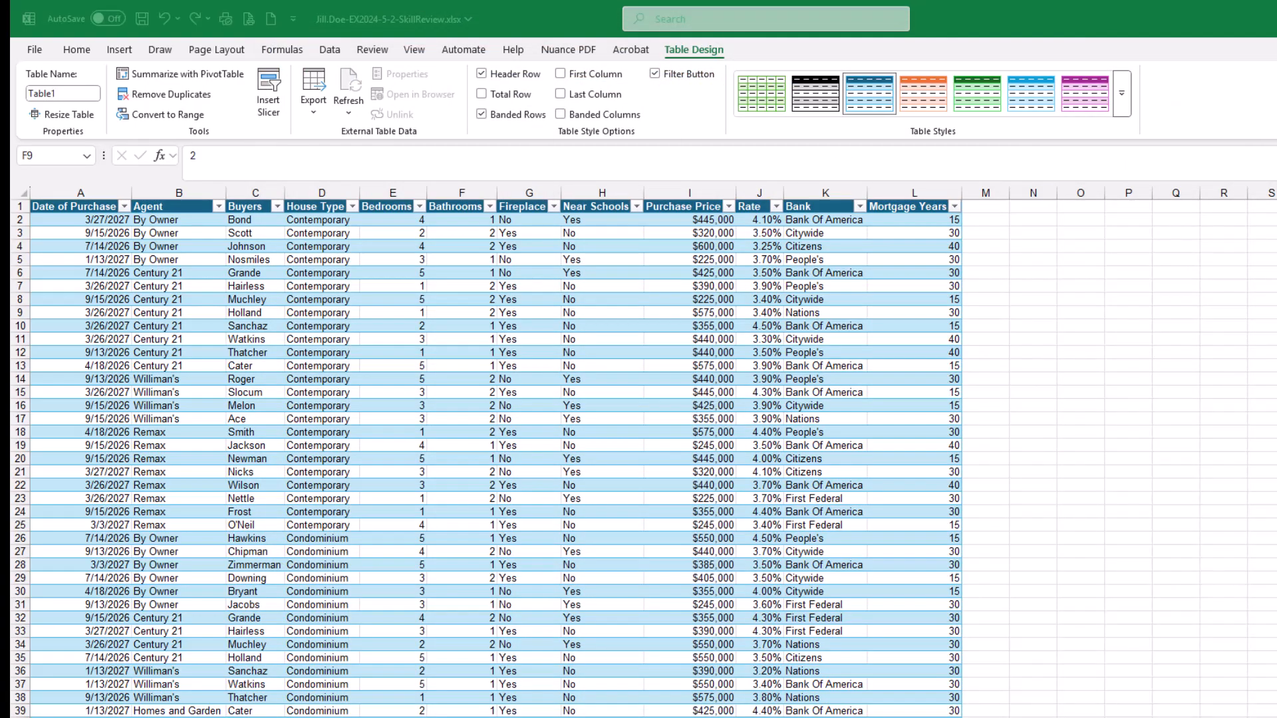
Turn off banded rows for the table and save the workbook
left_click(564, 17)
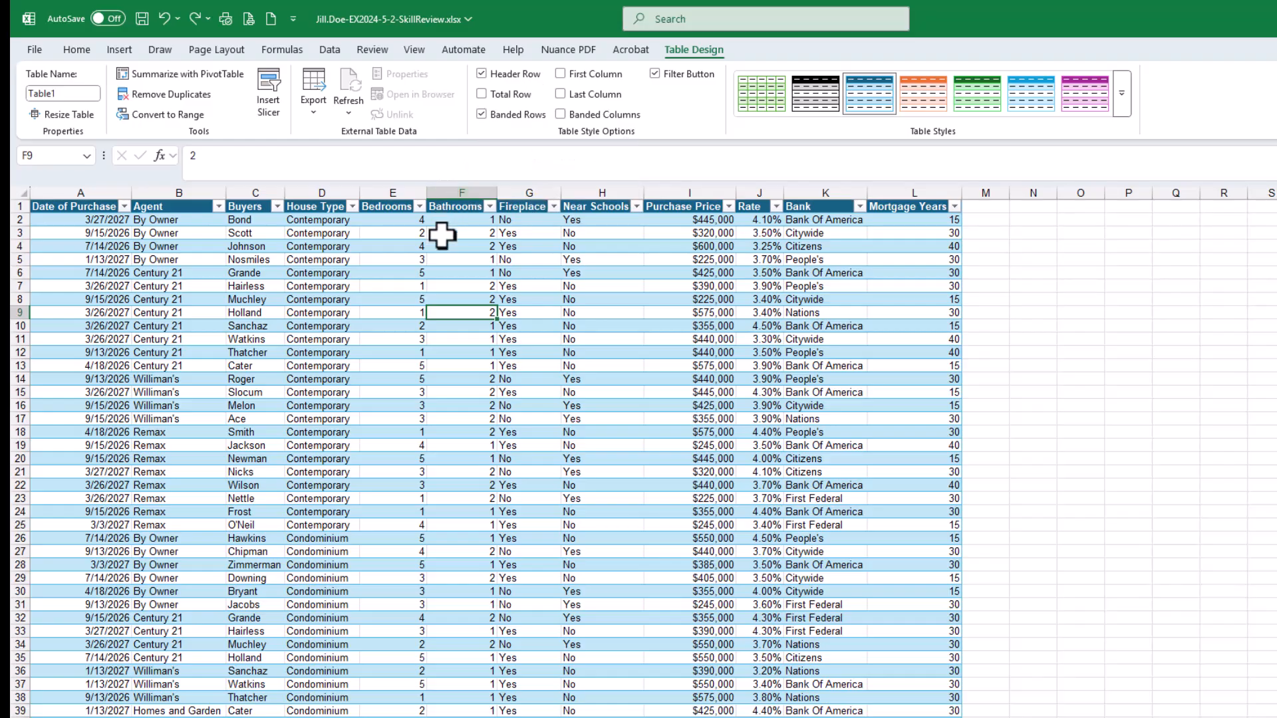
left_click(480, 114)
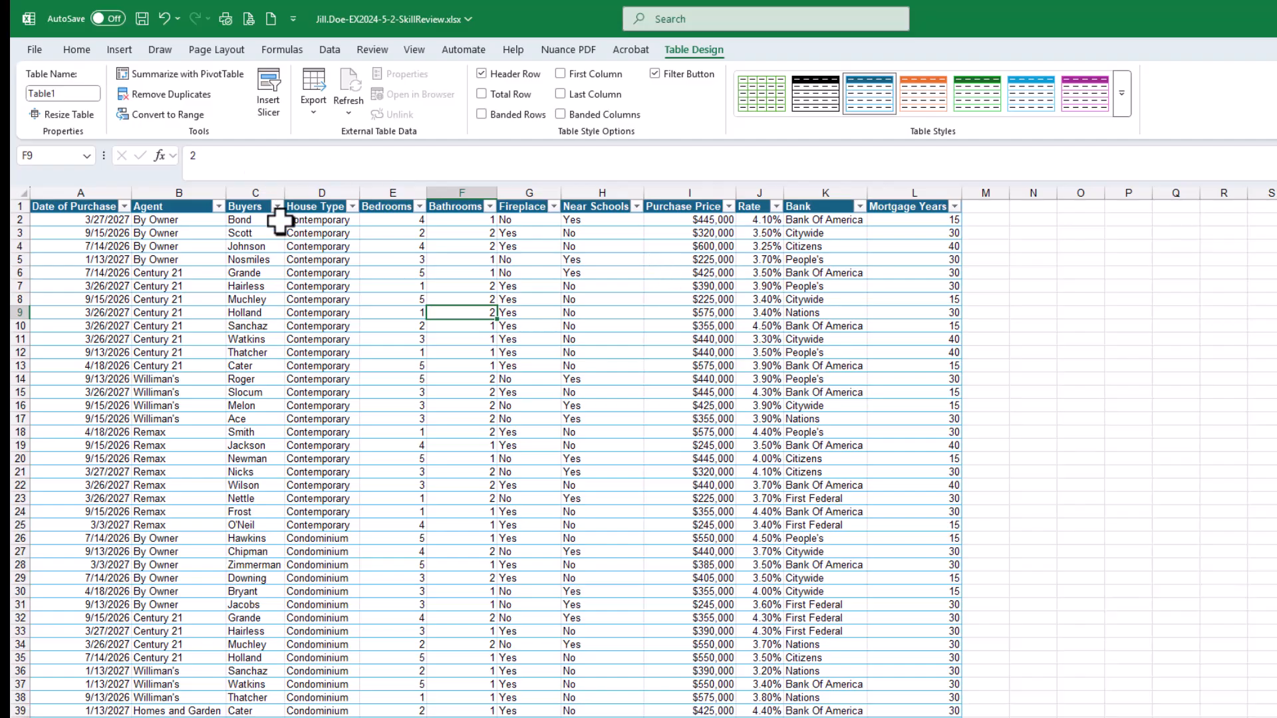
left_click(142, 17)
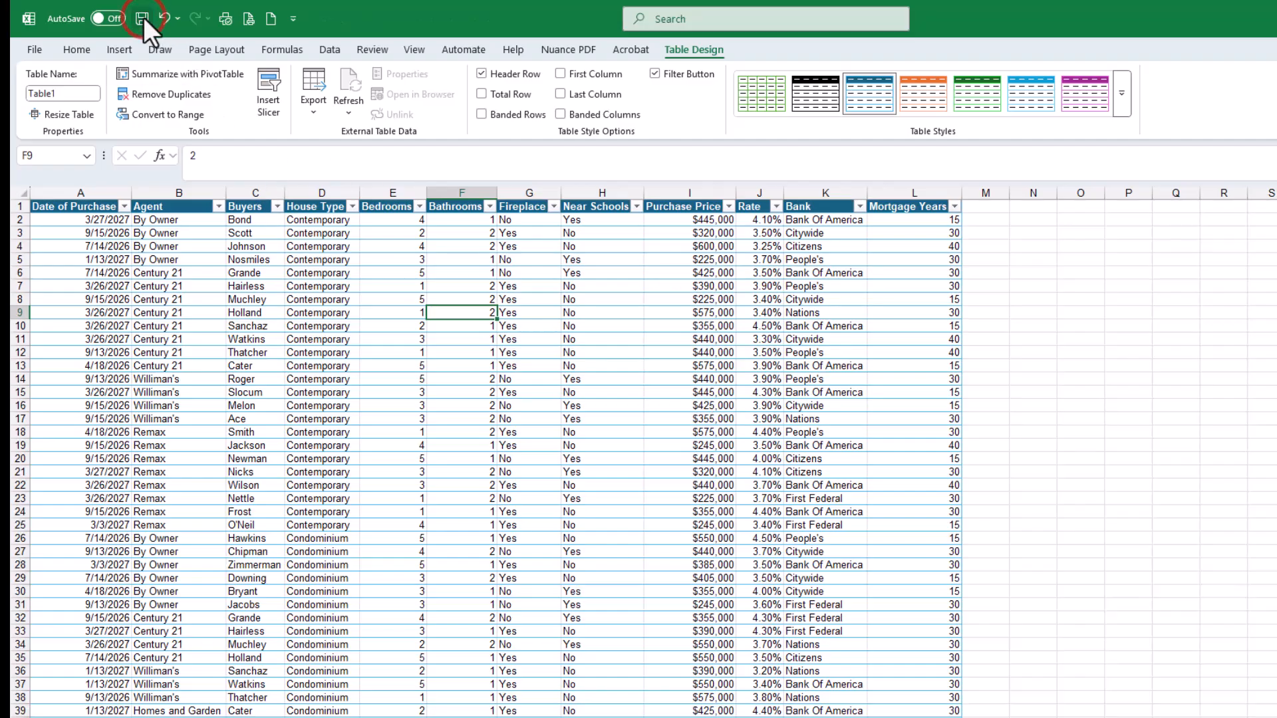
Mark the banding-removal sub-step as done in the assignment instructions
left_click_drag(1276, 85, 692, 74)
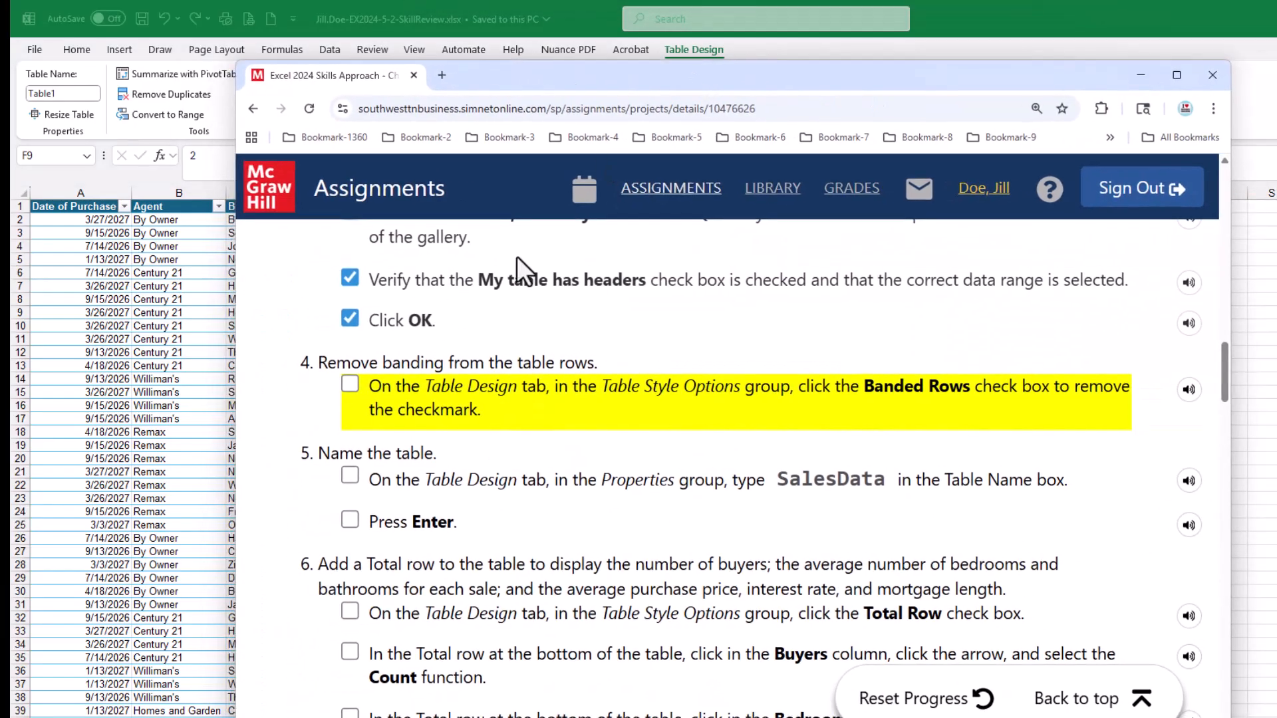
left_click(350, 386)
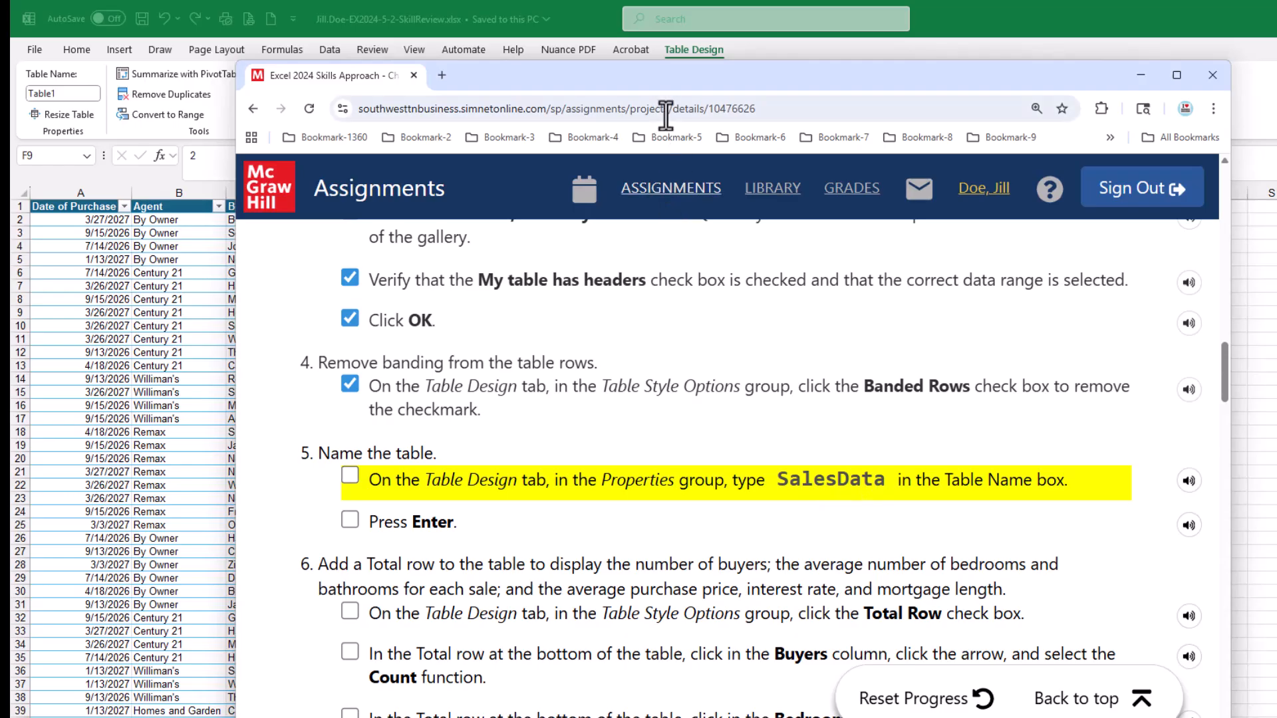
left_click_drag(665, 77, 1276, 93)
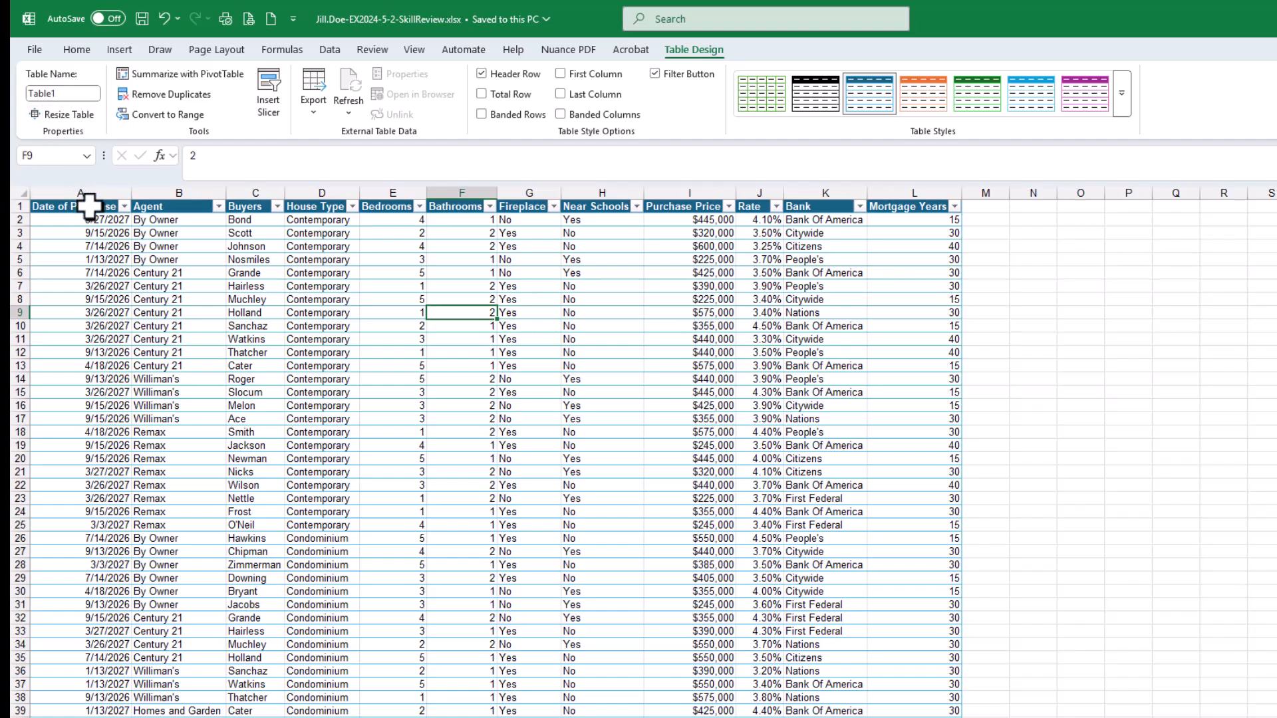
Rename the table SalesData
left_click(69, 93)
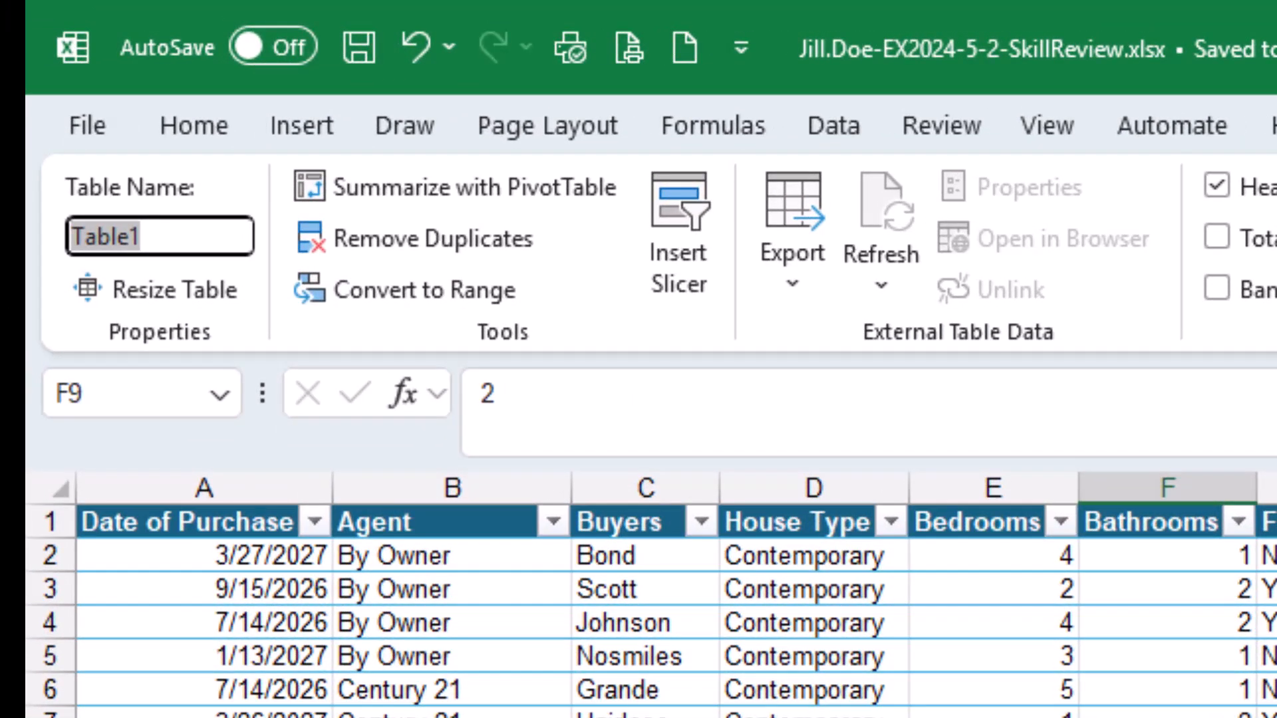
type("SalesData")
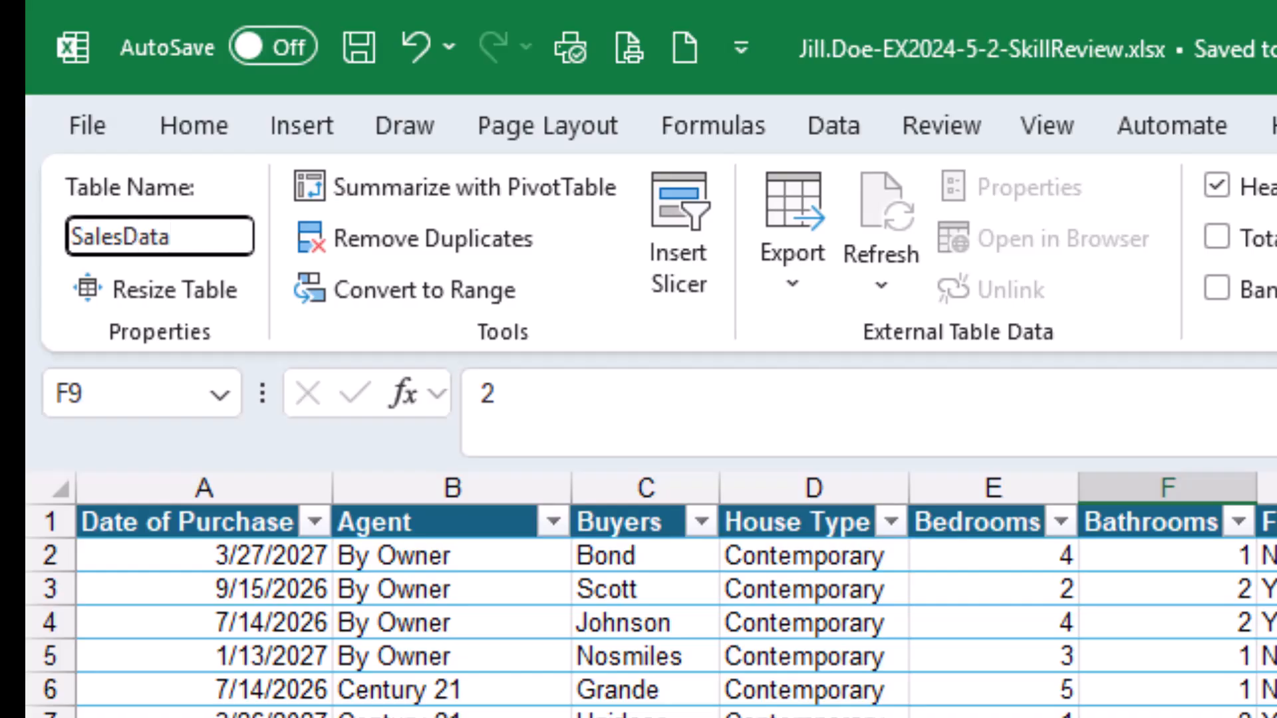
key("Return")
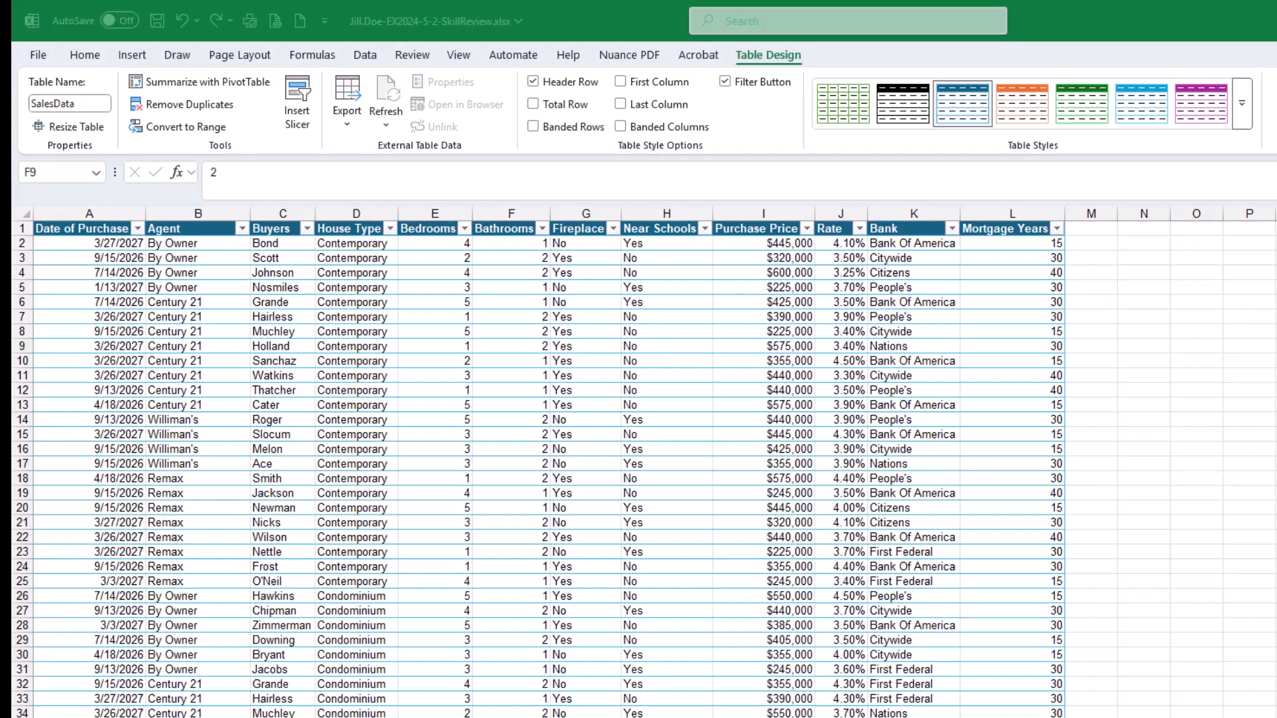
Tick off the table-naming sub-steps in the assignment instructions
left_click_drag(1276, 79, 834, 82)
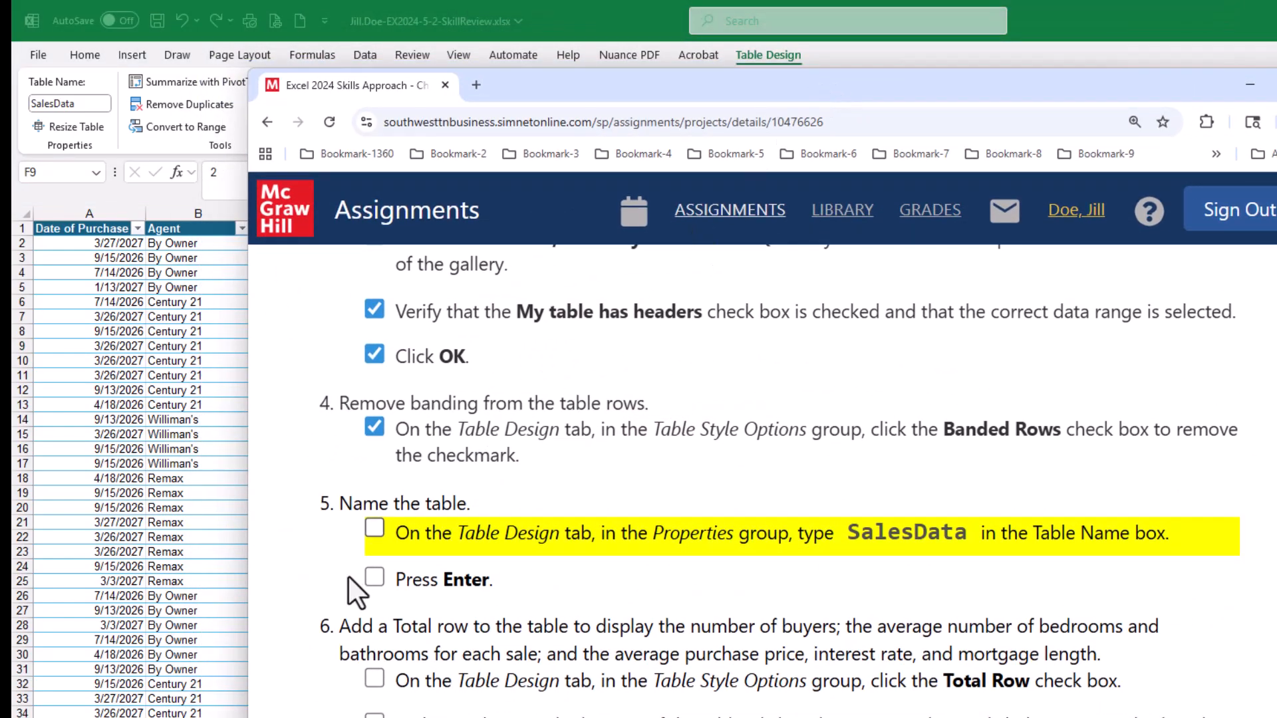
left_click(374, 528)
left_click(374, 577)
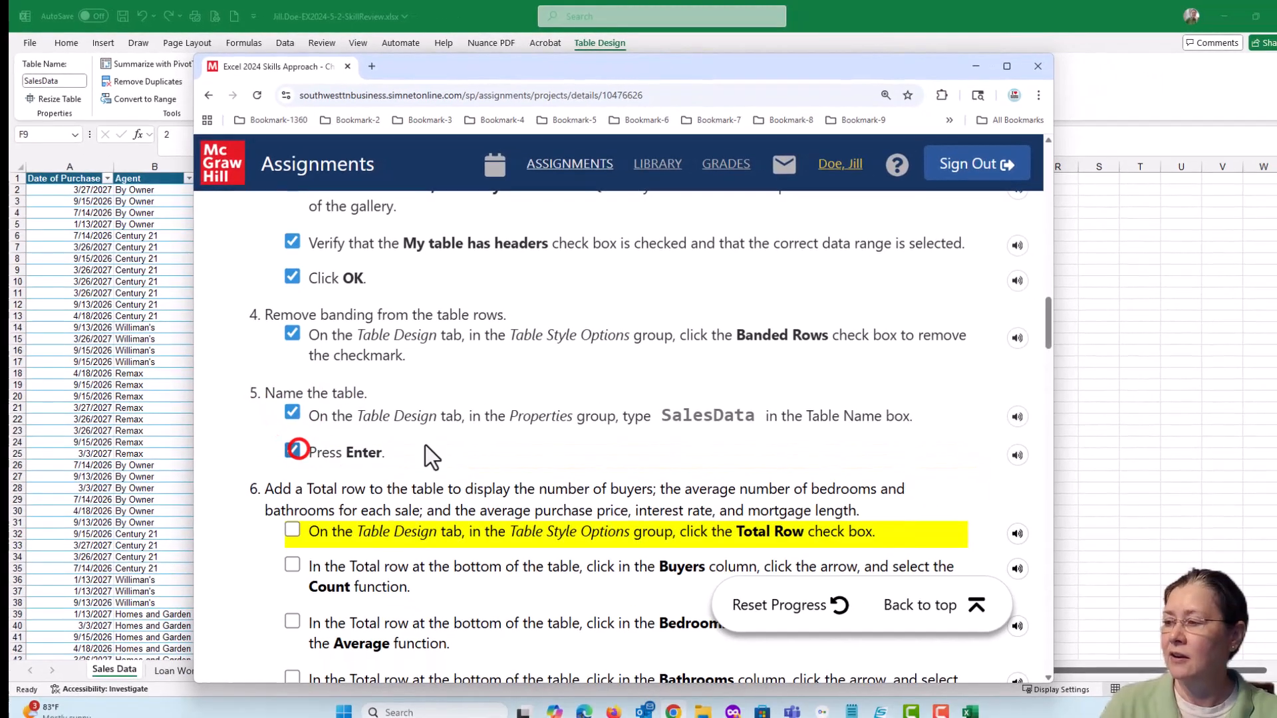
scroll(604, 450, "down", 2)
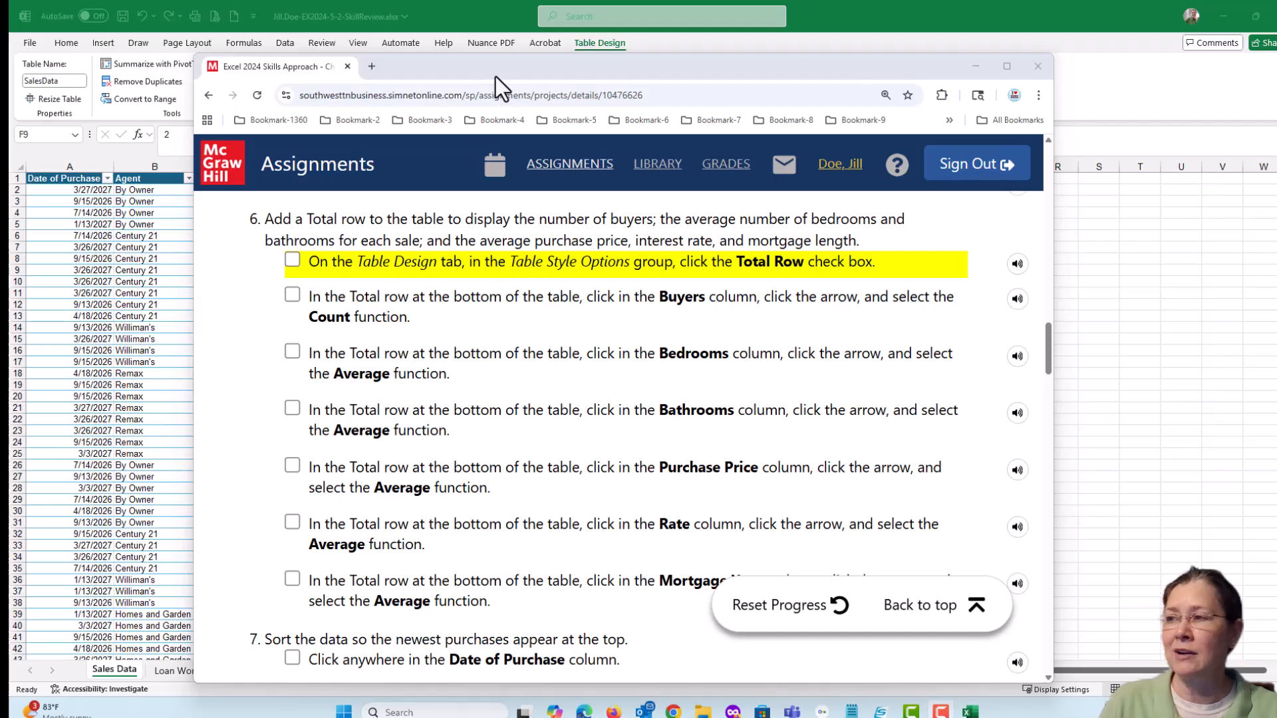
Add a Total row to the SalesData table
left_click_drag(469, 69, 1276, 69)
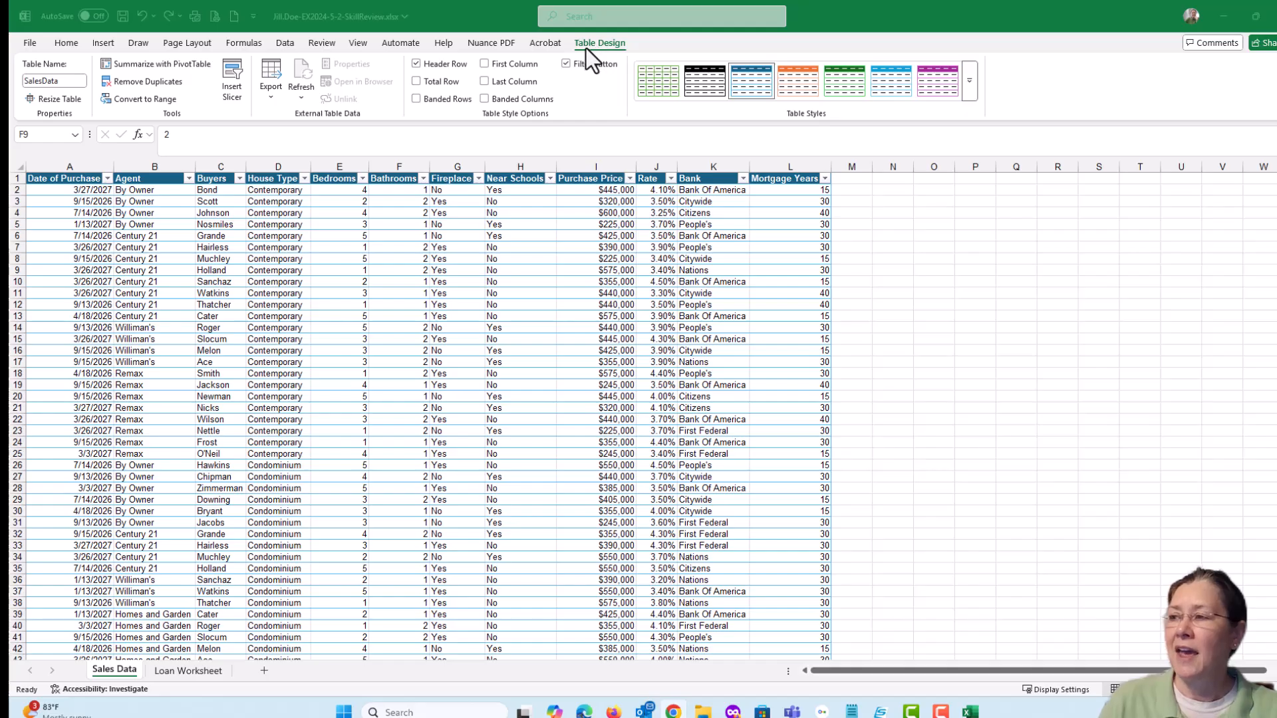
left_click(416, 82)
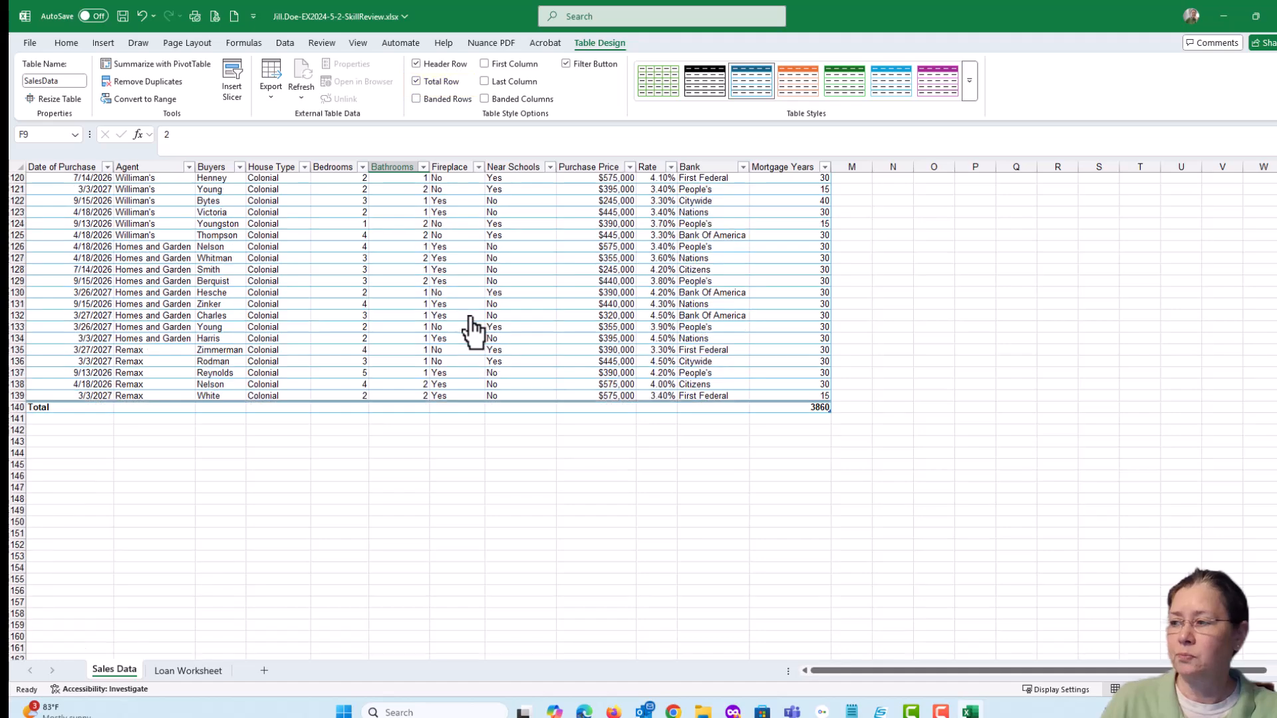
scroll(471, 332, "down", 3)
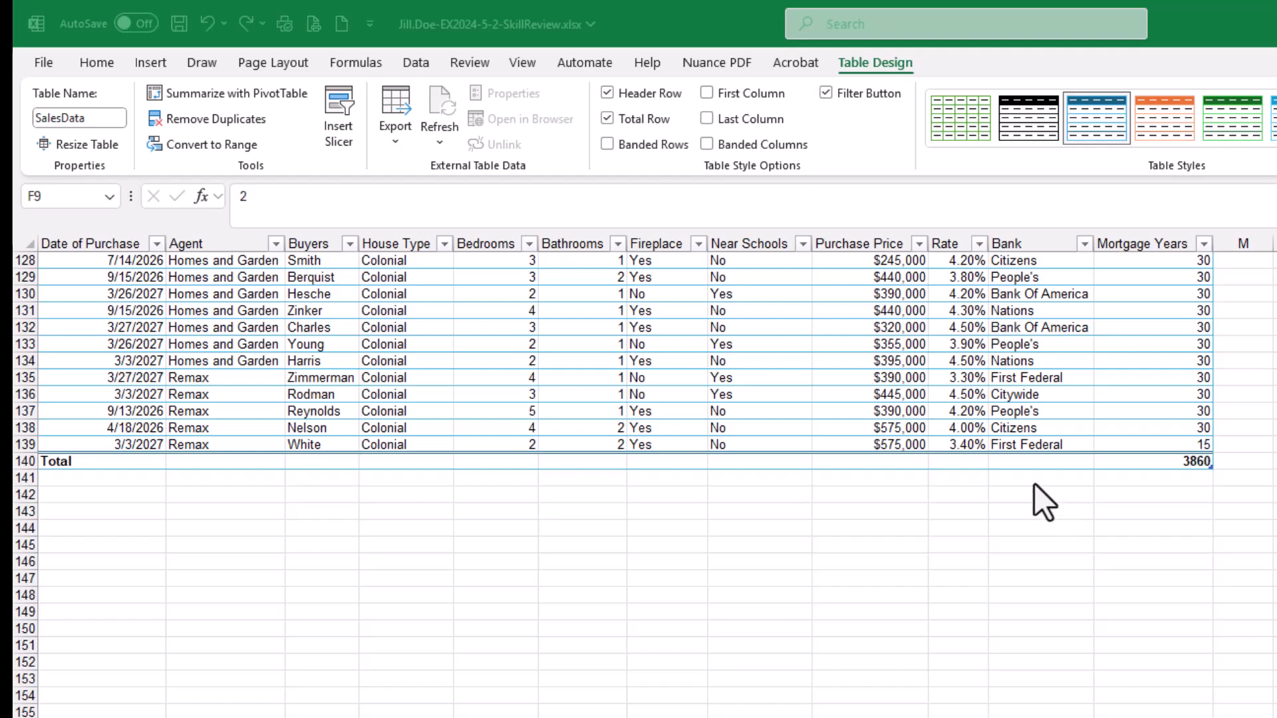
scroll(1035, 484, "up", 2)
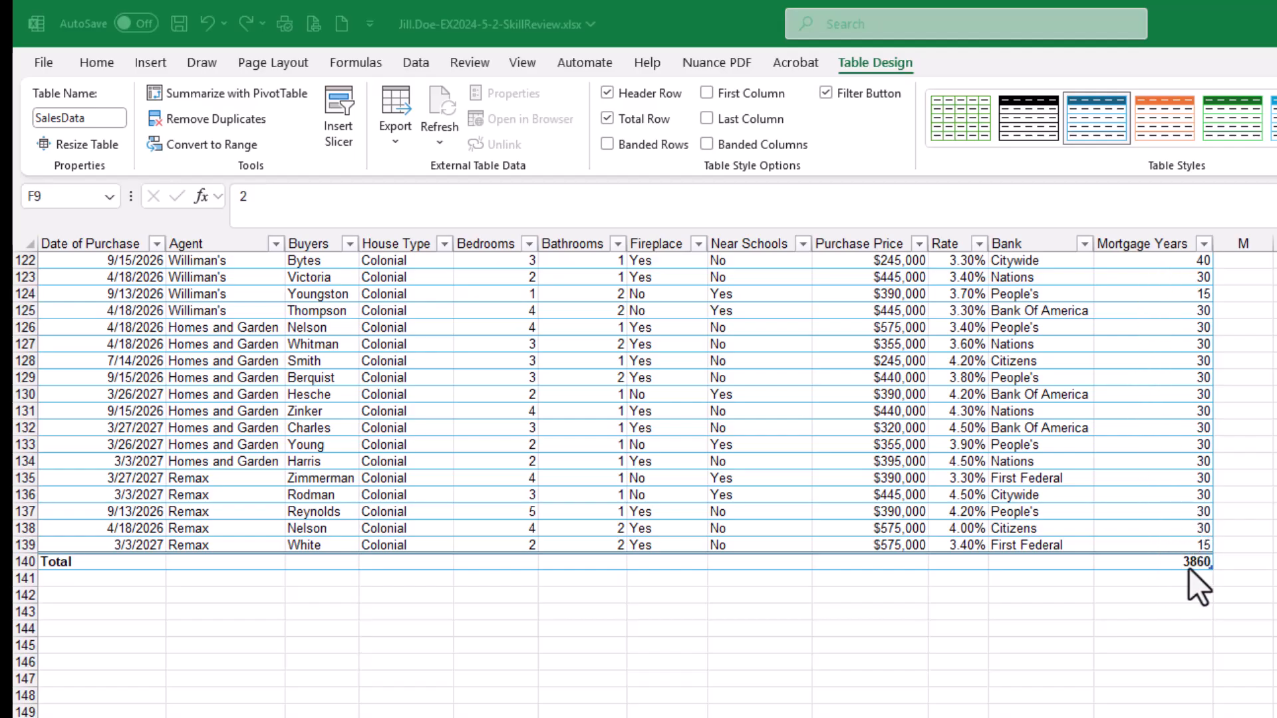
left_click(1153, 563)
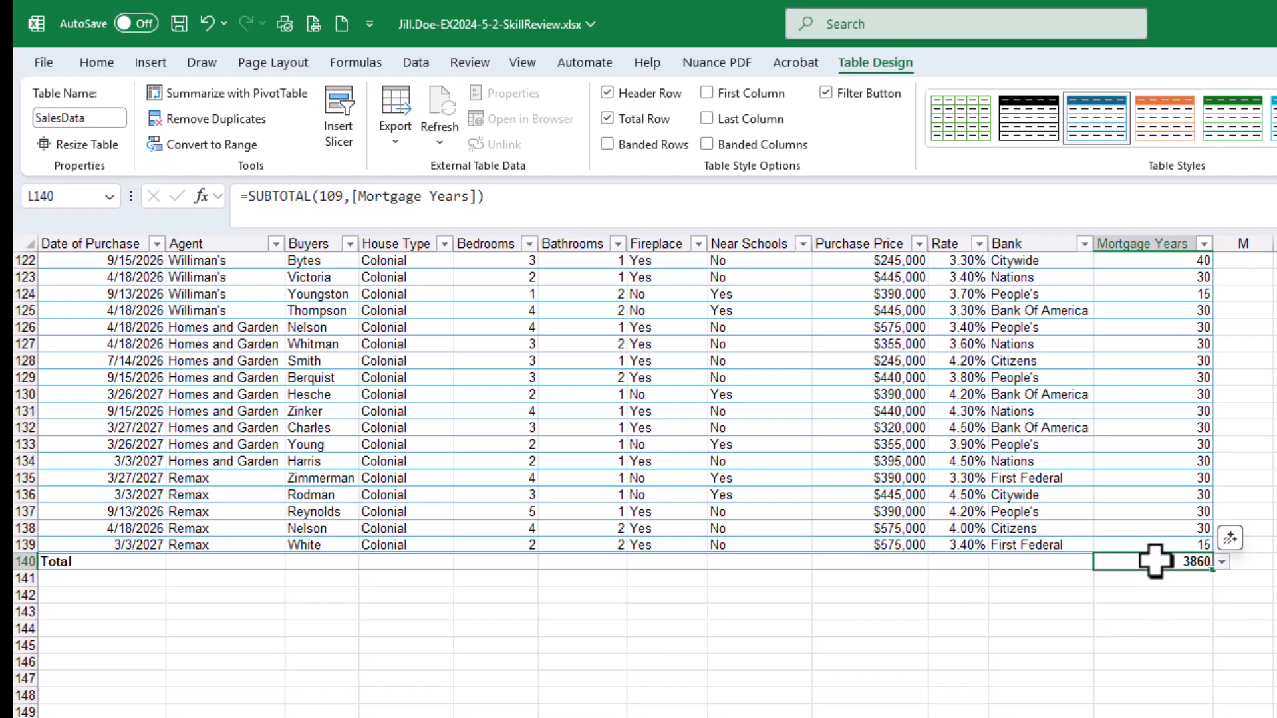
left_click(1222, 562)
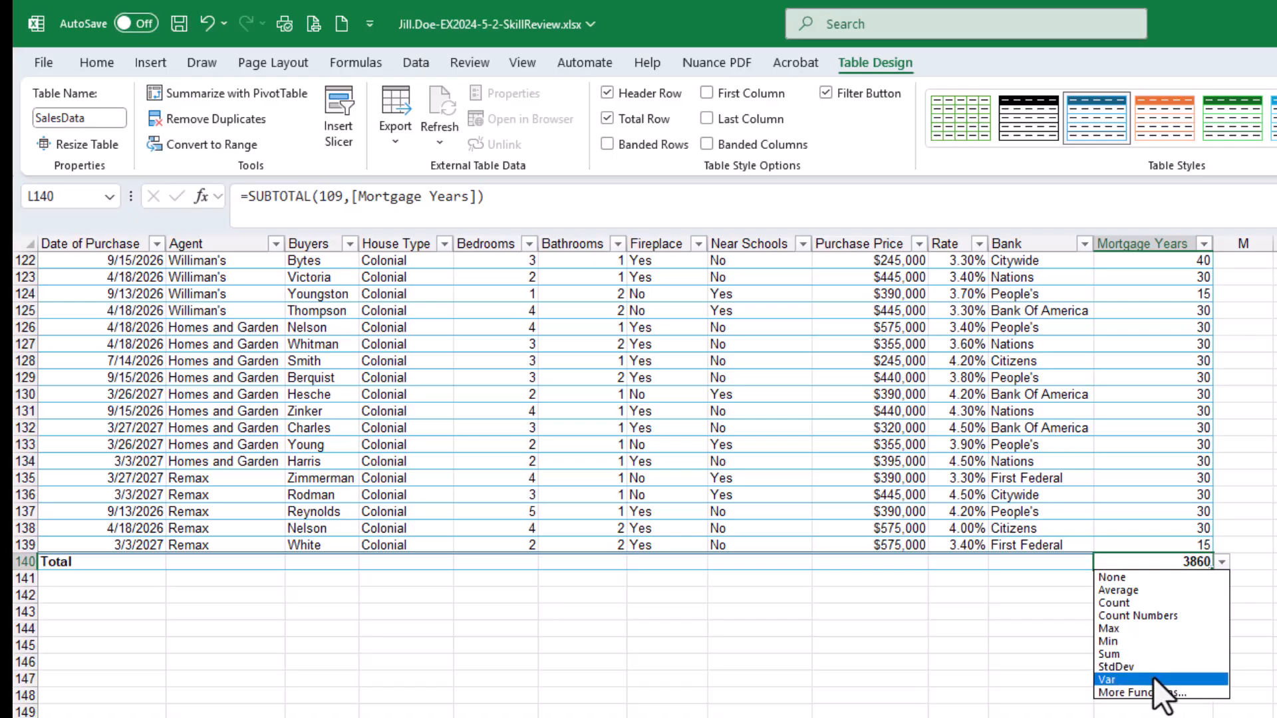
left_click(1218, 561)
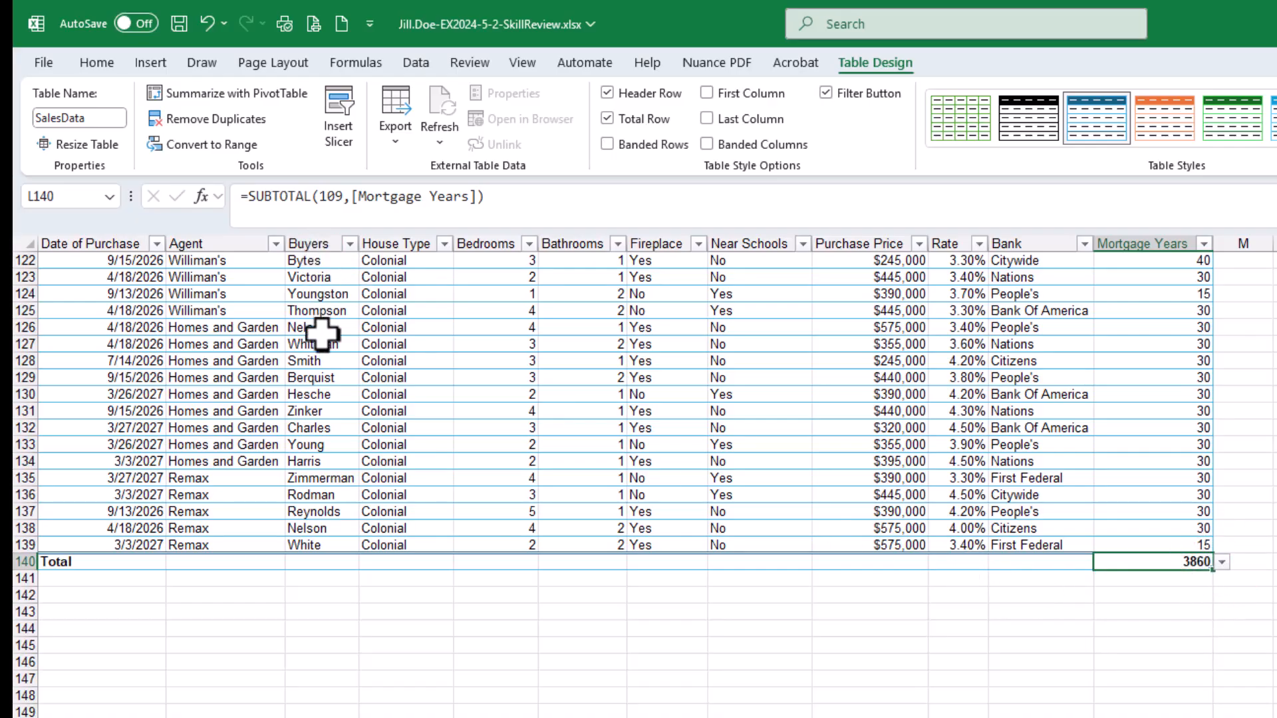
Set the Buyers column's total to Count
left_click(319, 564)
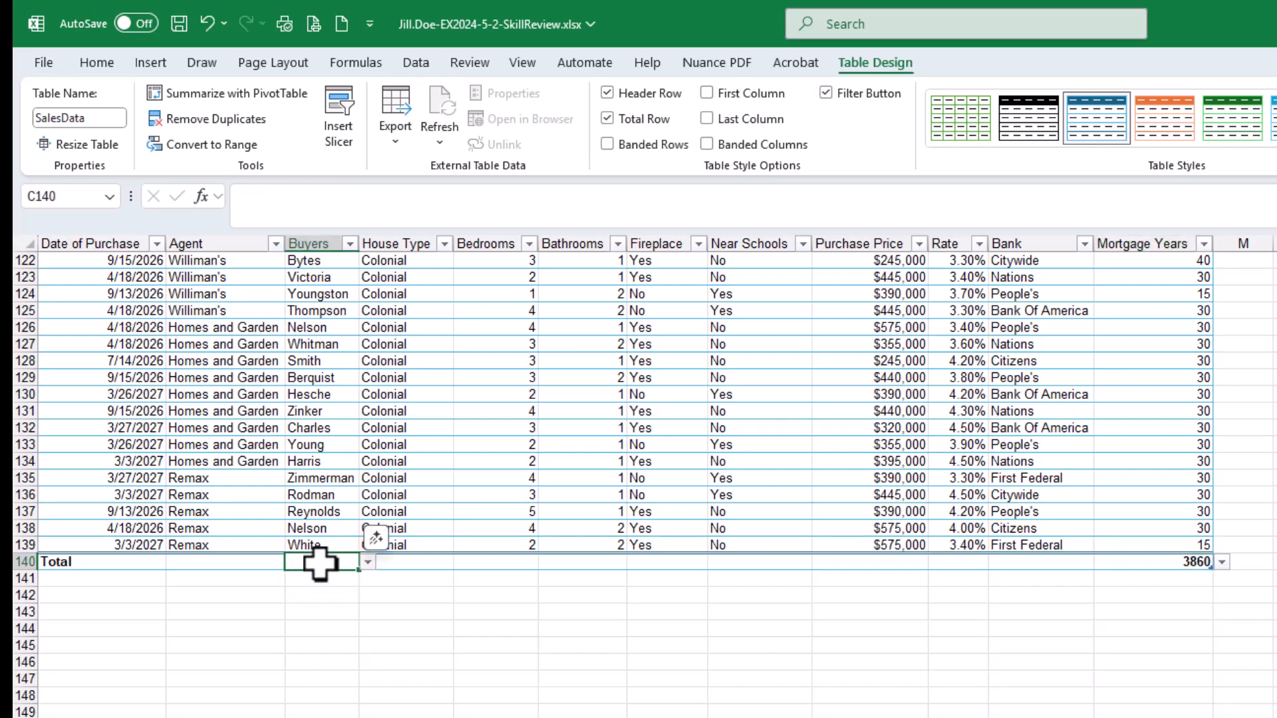
left_click(370, 563)
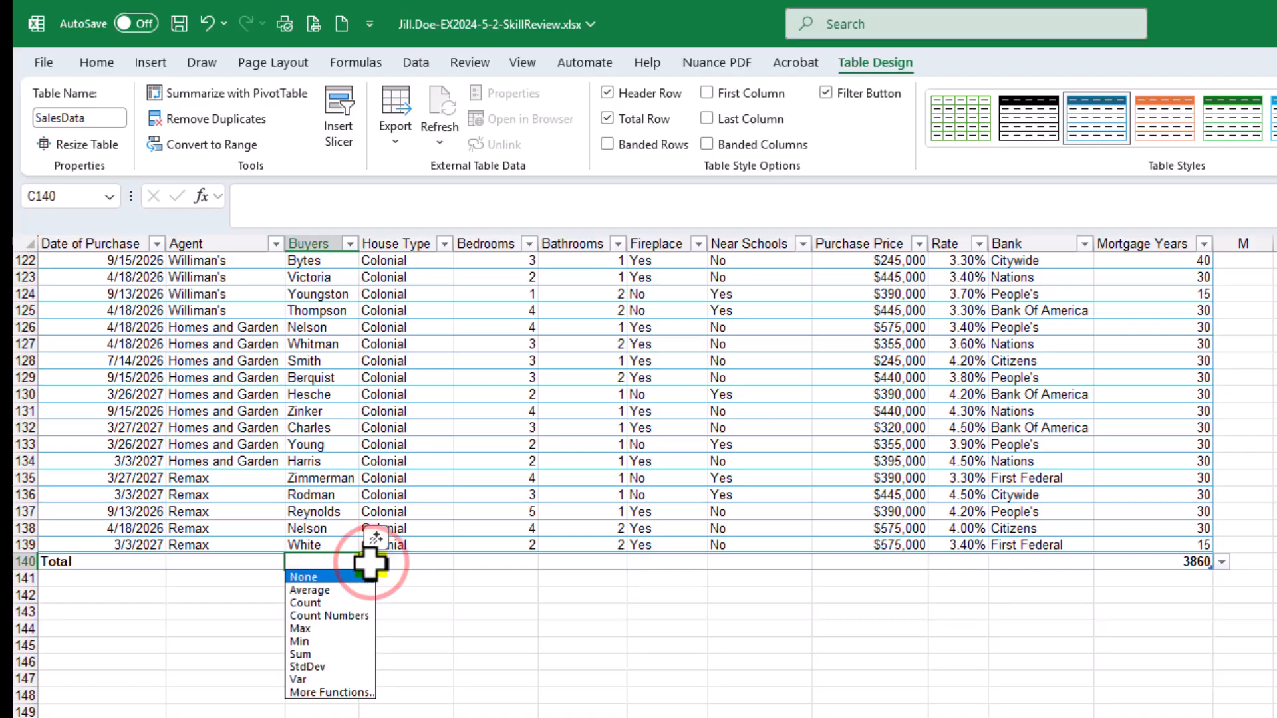
left_click(338, 601)
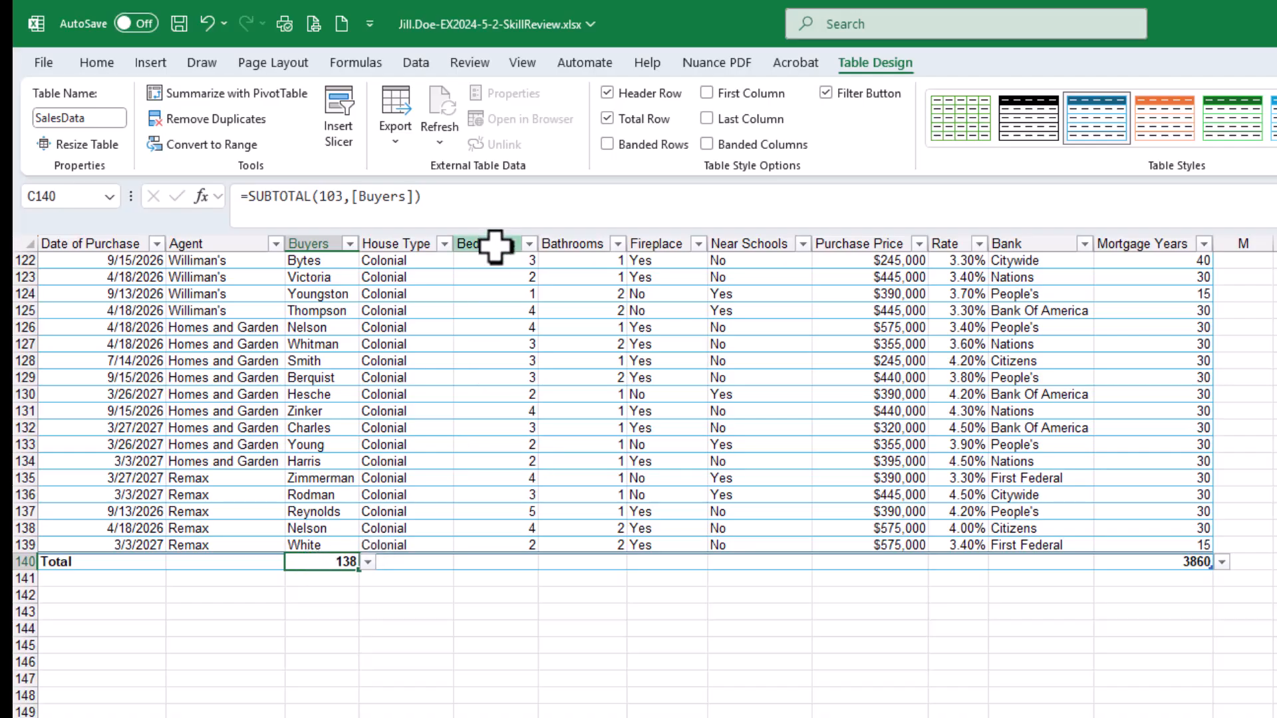
Set the Bedrooms and Bathrooms totals to Average
left_click(498, 562)
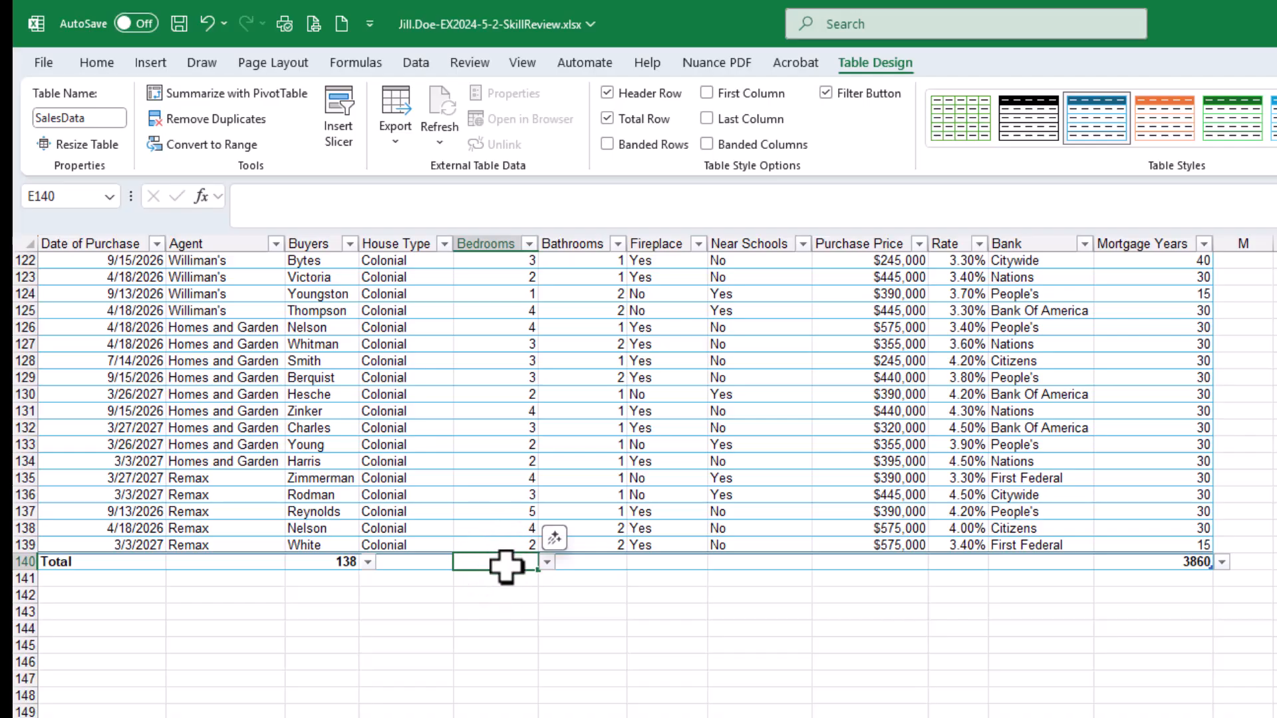
left_click(547, 563)
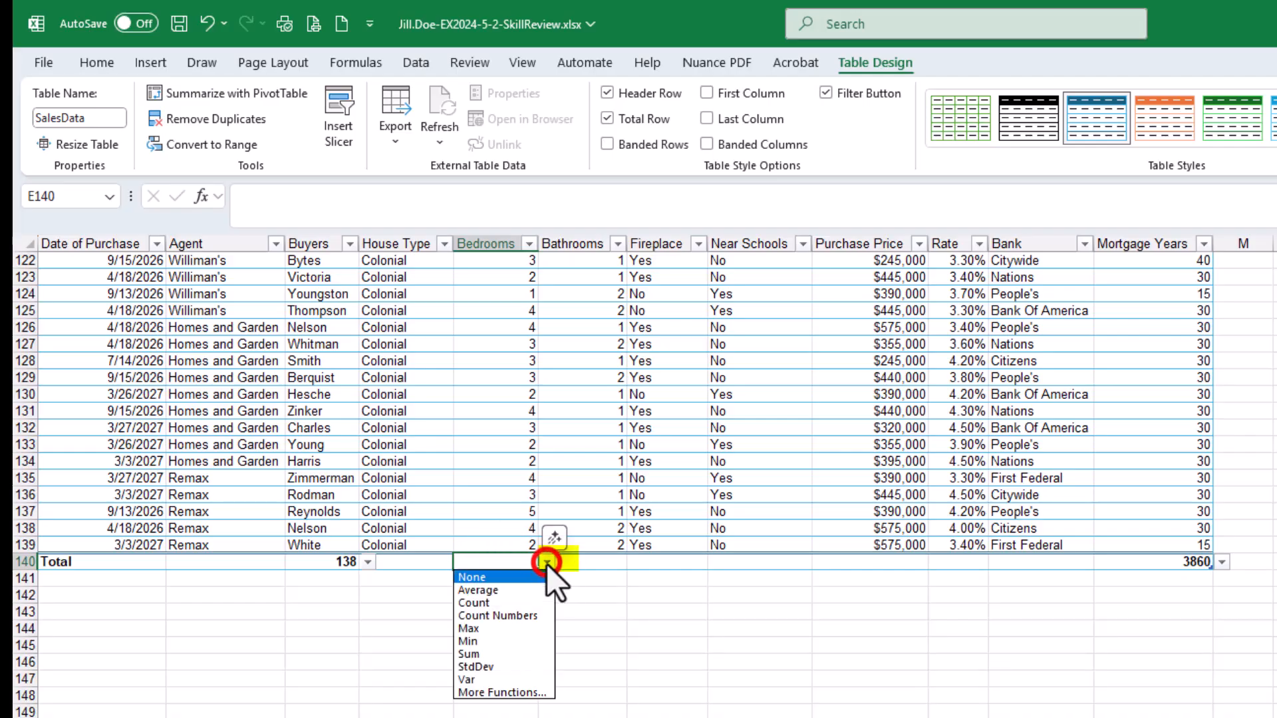
left_click(515, 589)
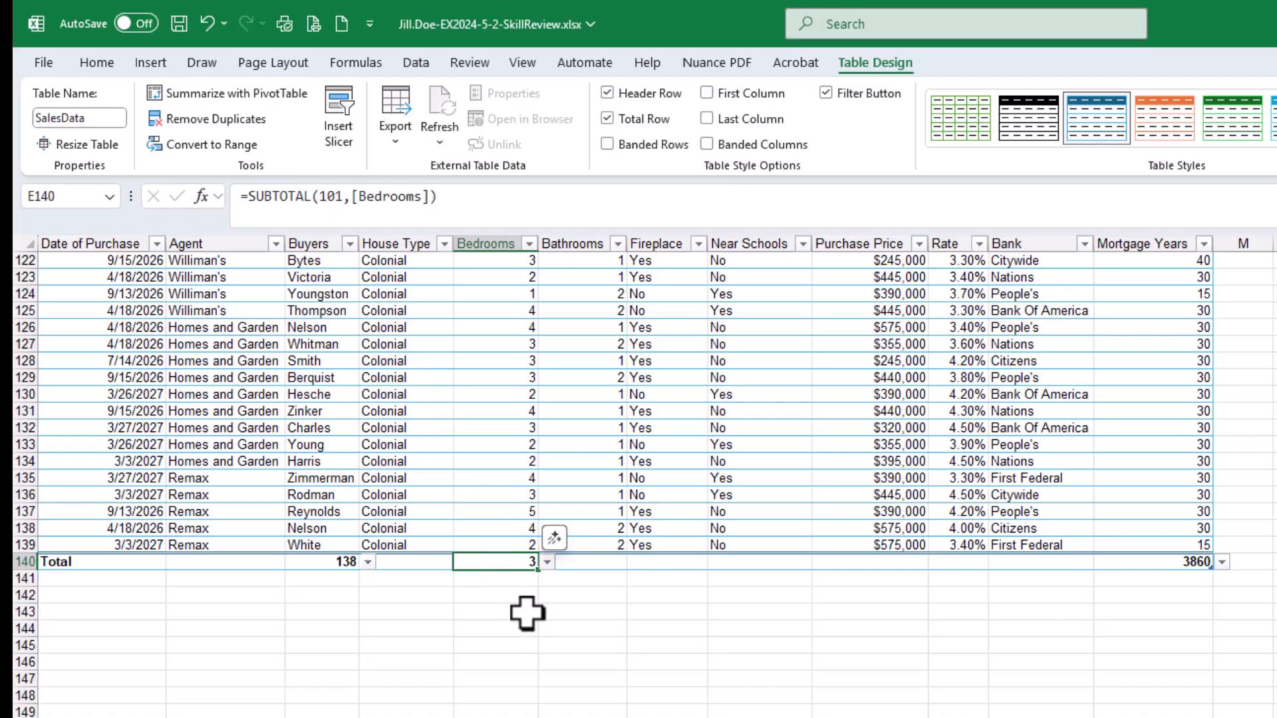
left_click(331, 564)
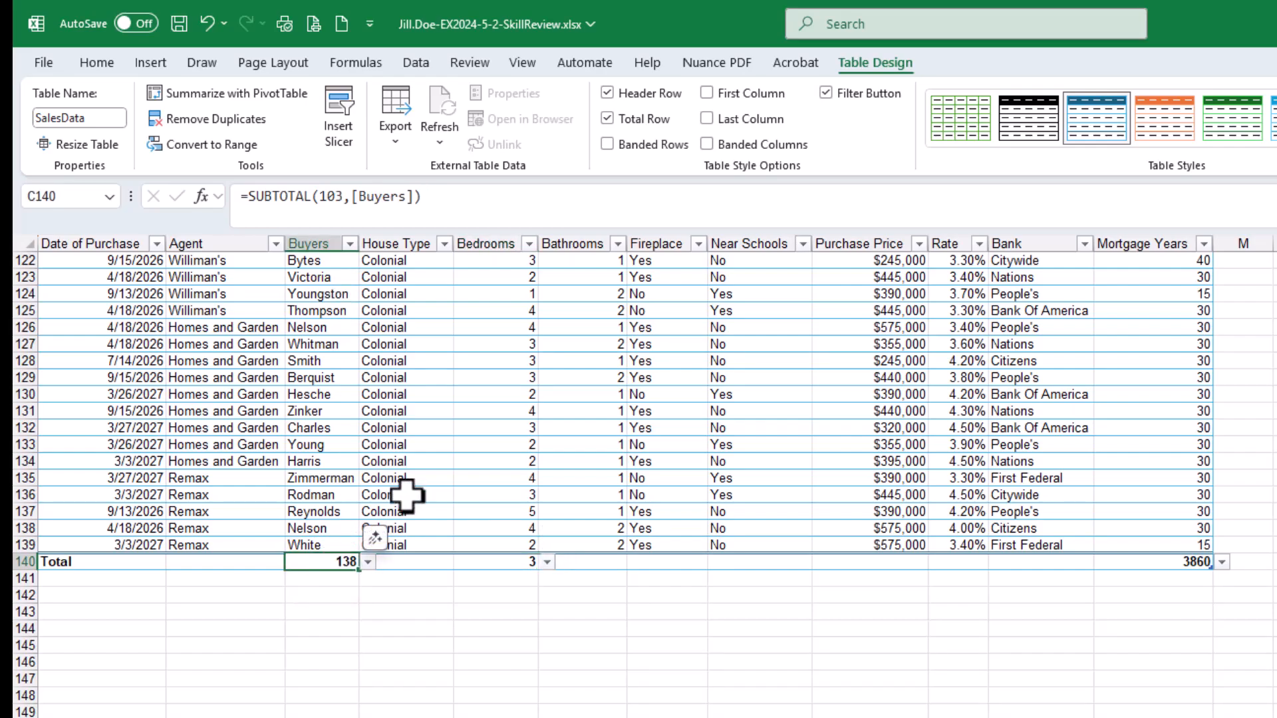
left_click(1159, 564)
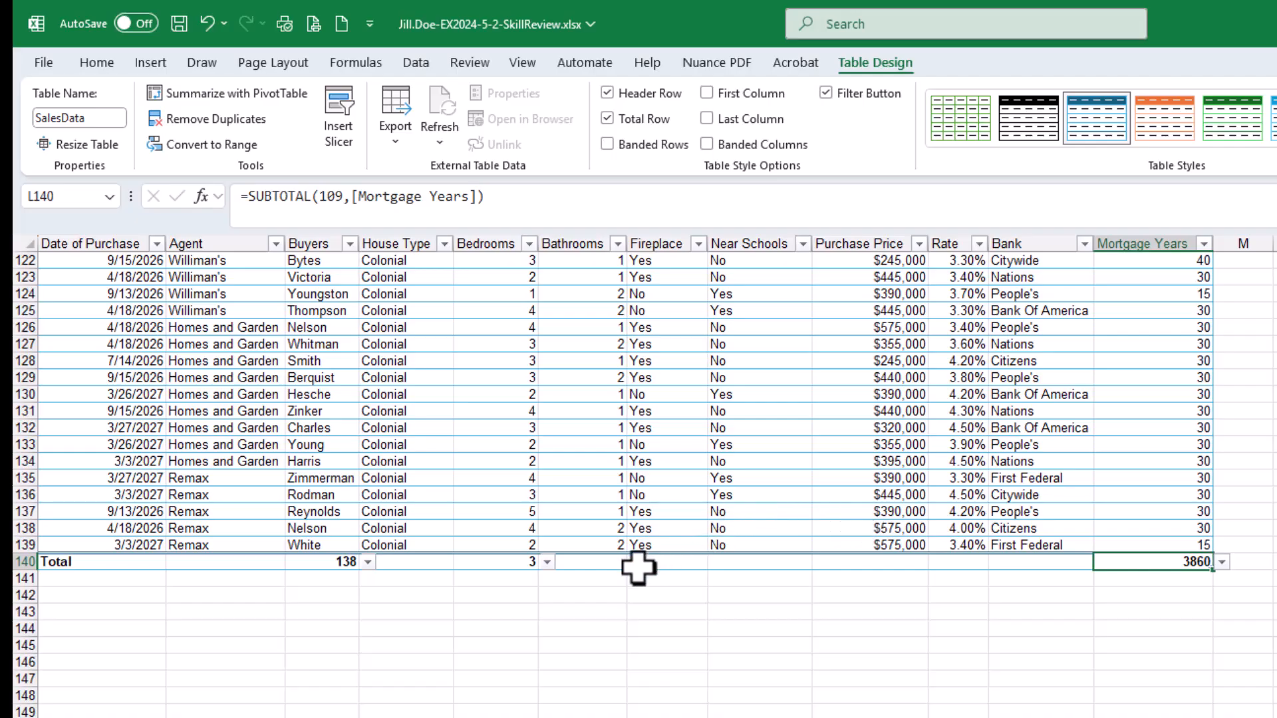
left_click(591, 563)
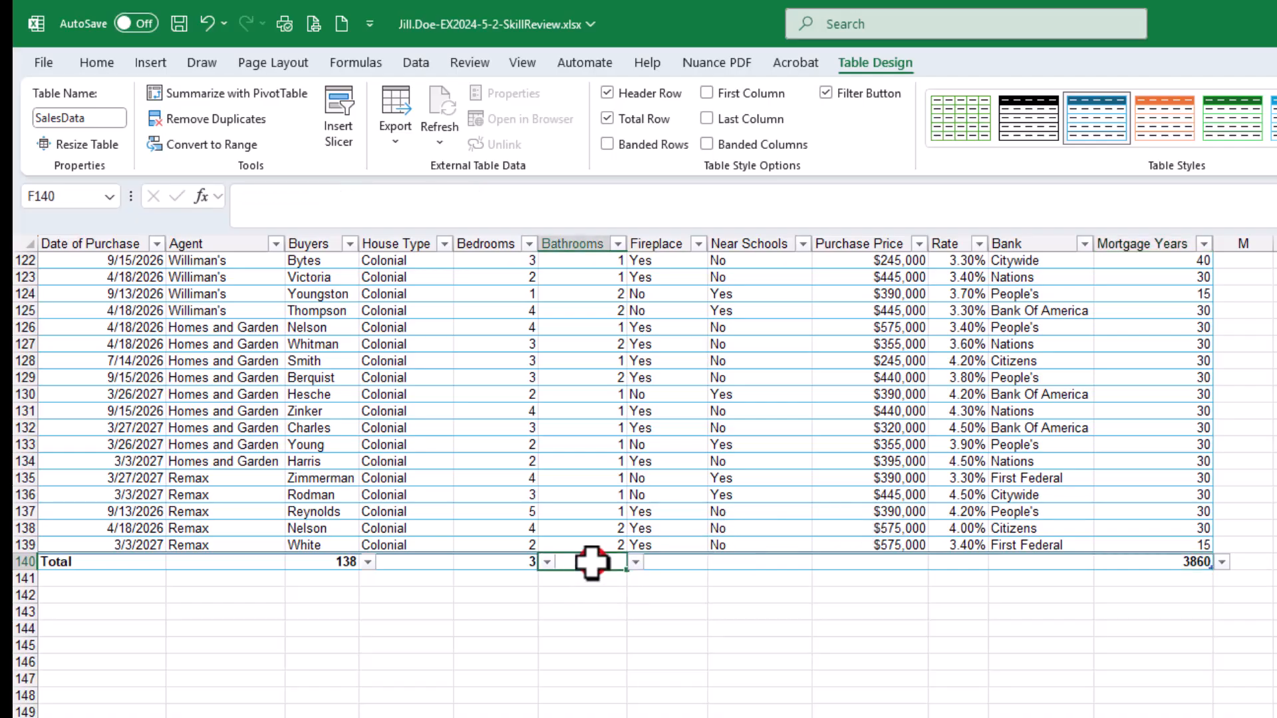
left_click(636, 563)
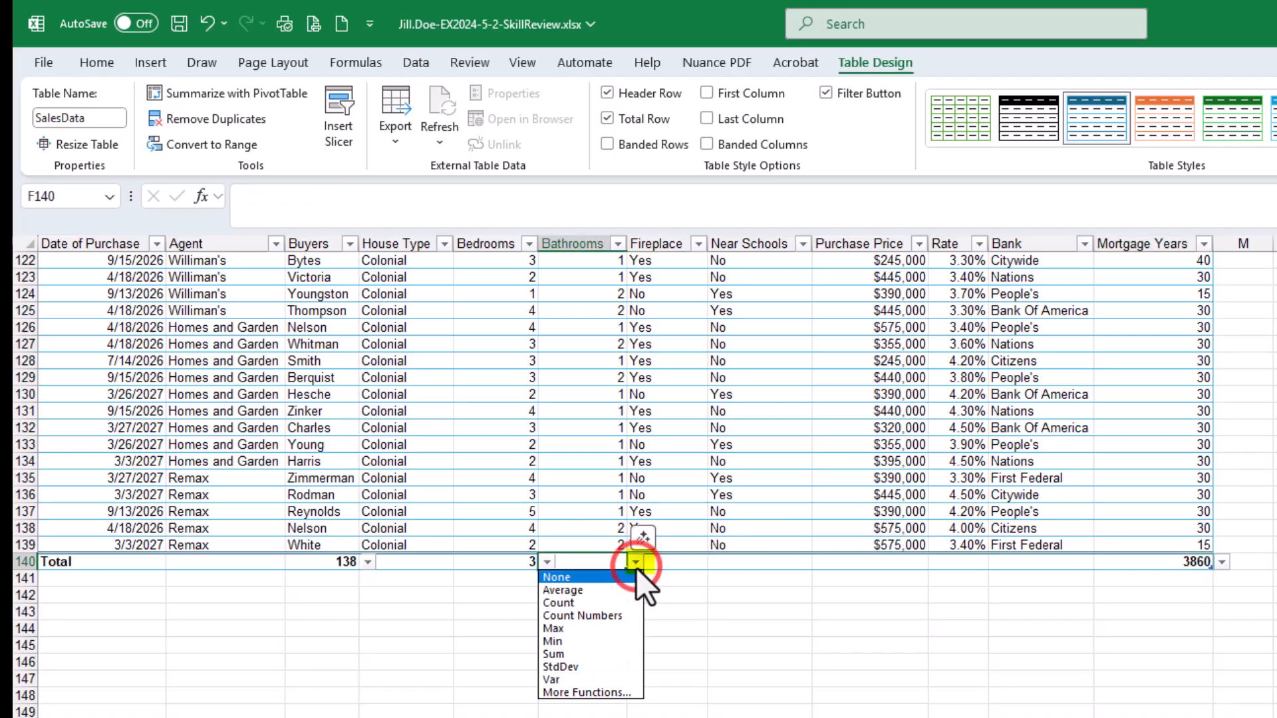
left_click(602, 589)
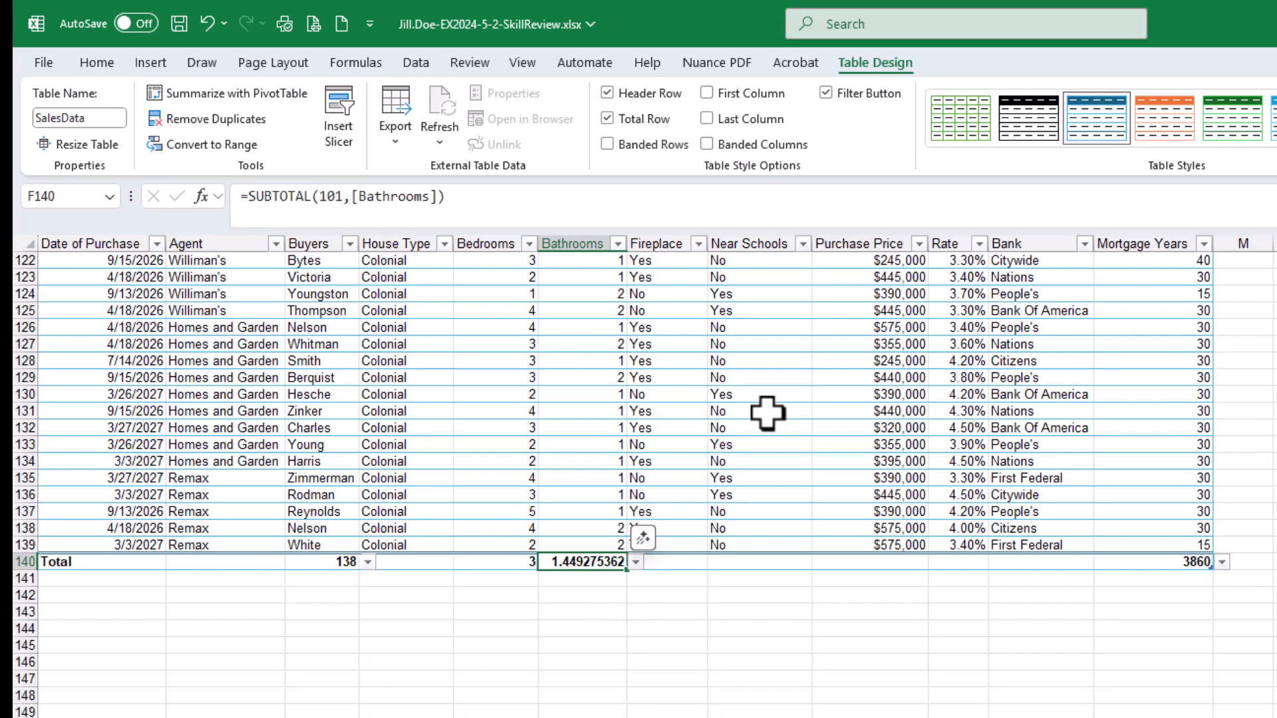
Set the Purchase Price and Rate totals to Average
left_click(881, 563)
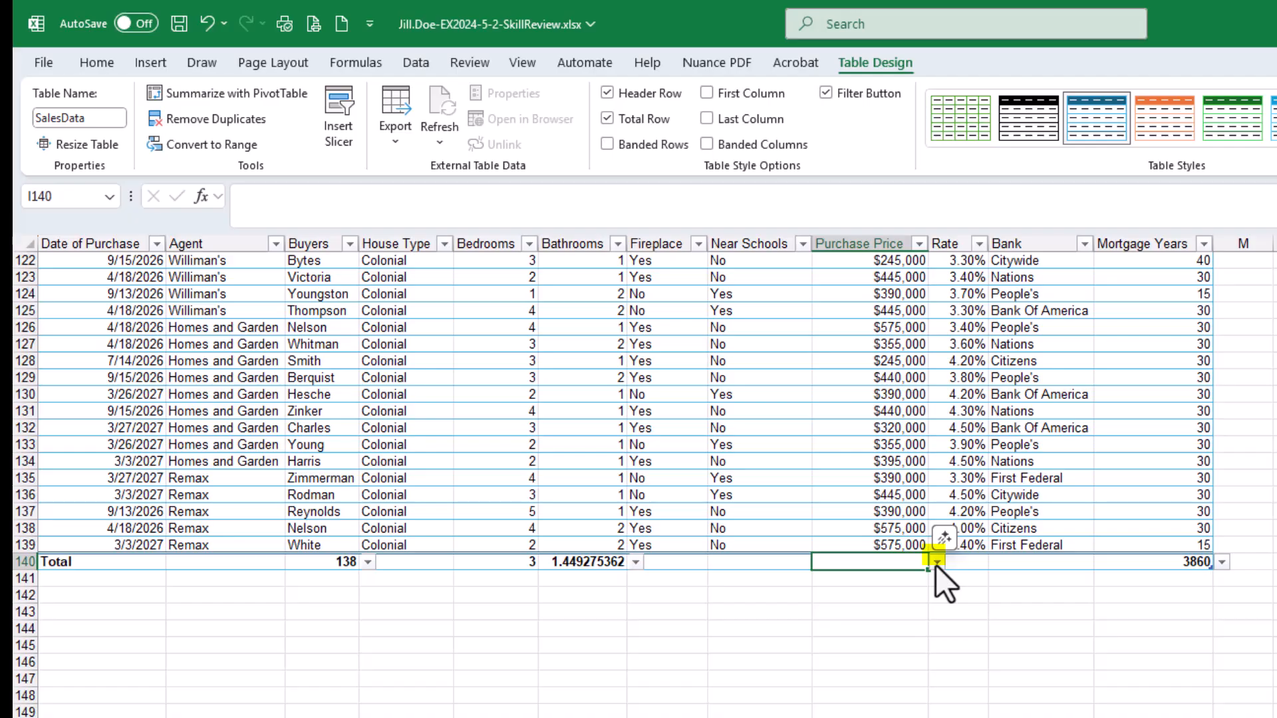
left_click(936, 563)
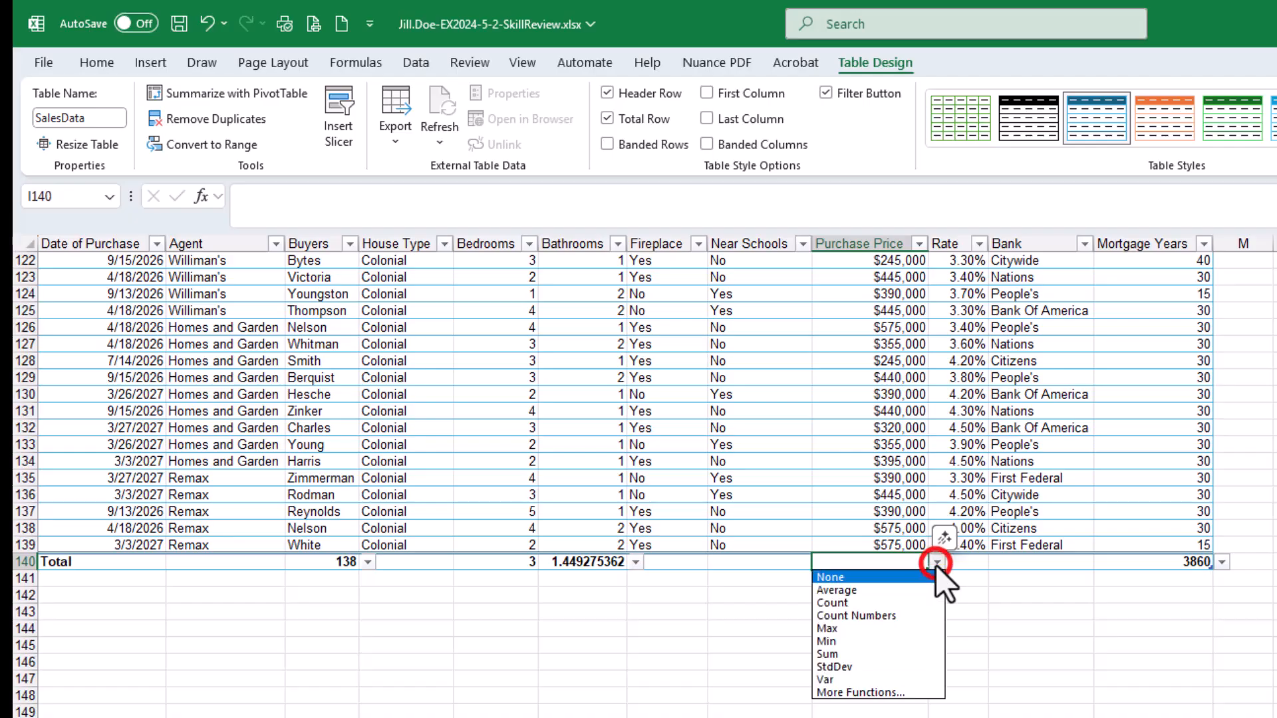
left_click(906, 590)
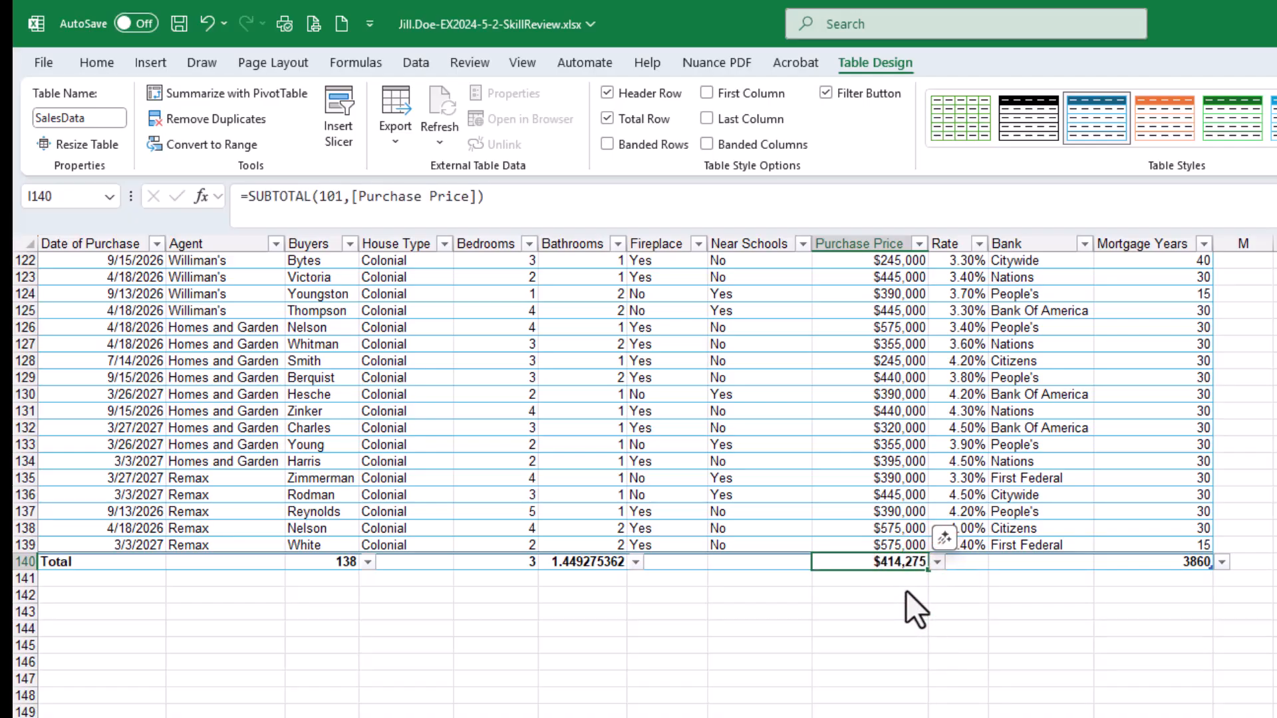
left_click(961, 562)
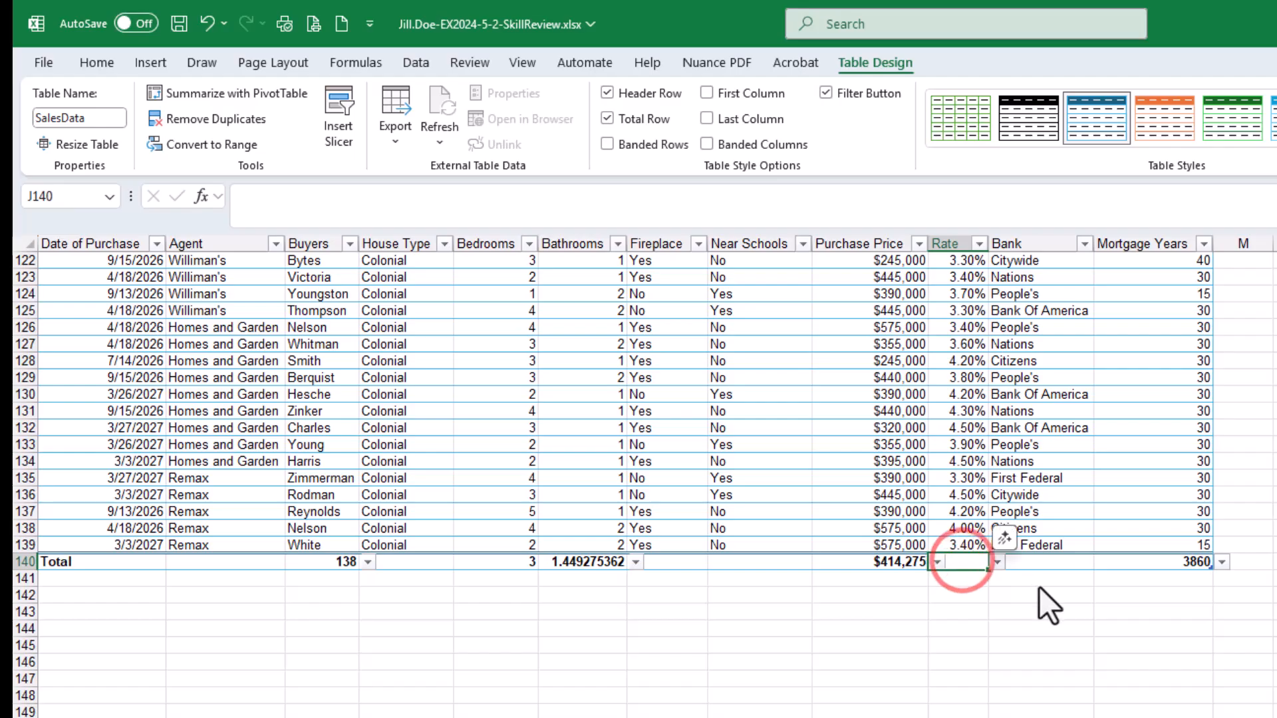
left_click(996, 562)
left_click(976, 591)
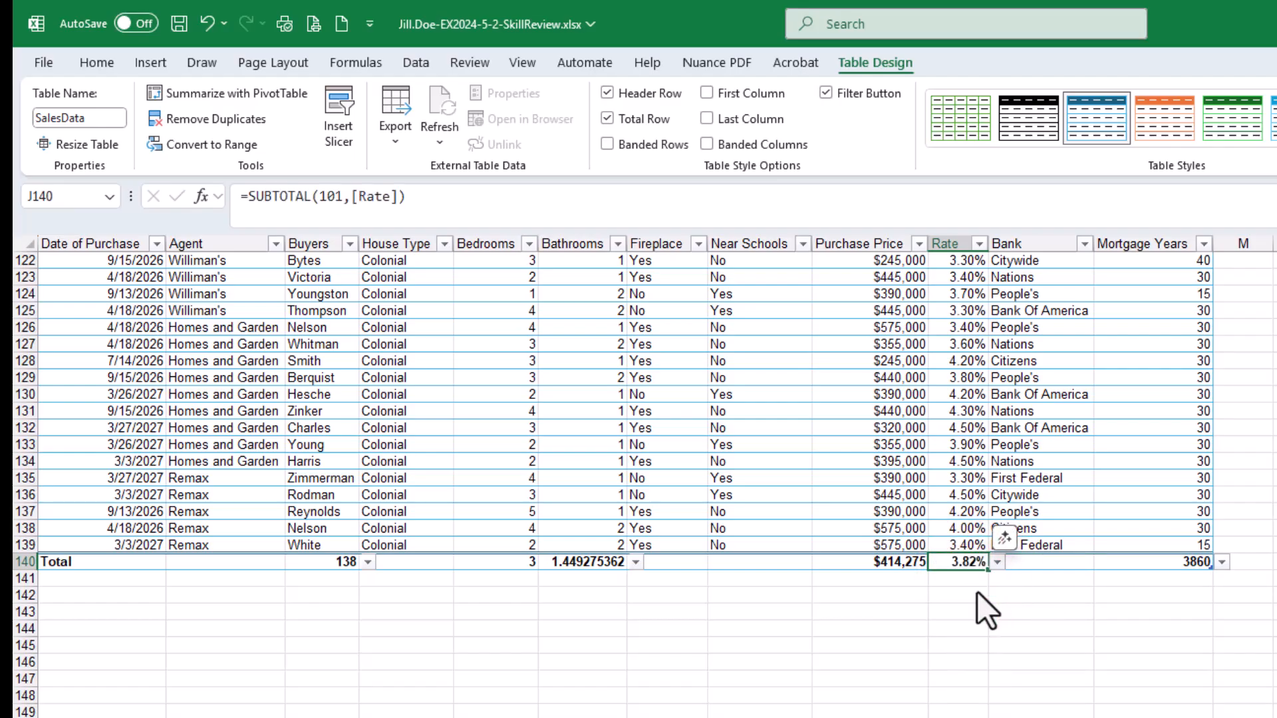
Change the Mortgage Years total to Average and save the workbook
left_click(1149, 565)
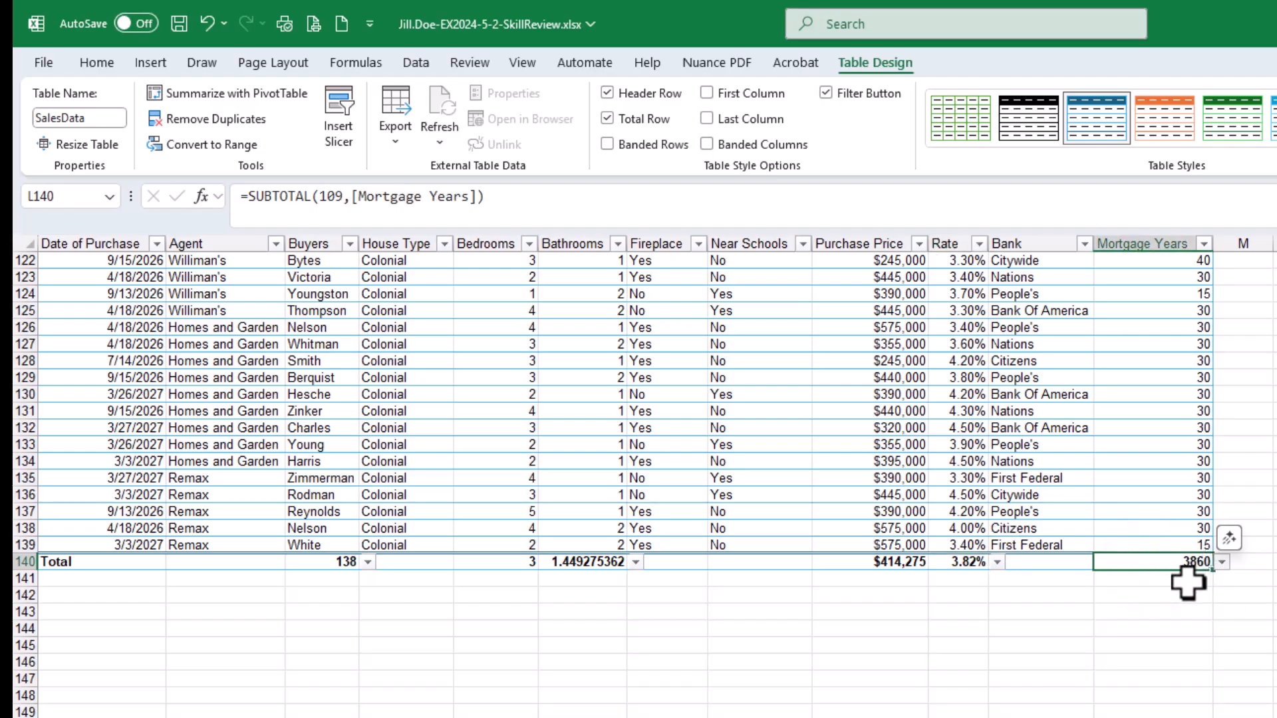
left_click(1223, 565)
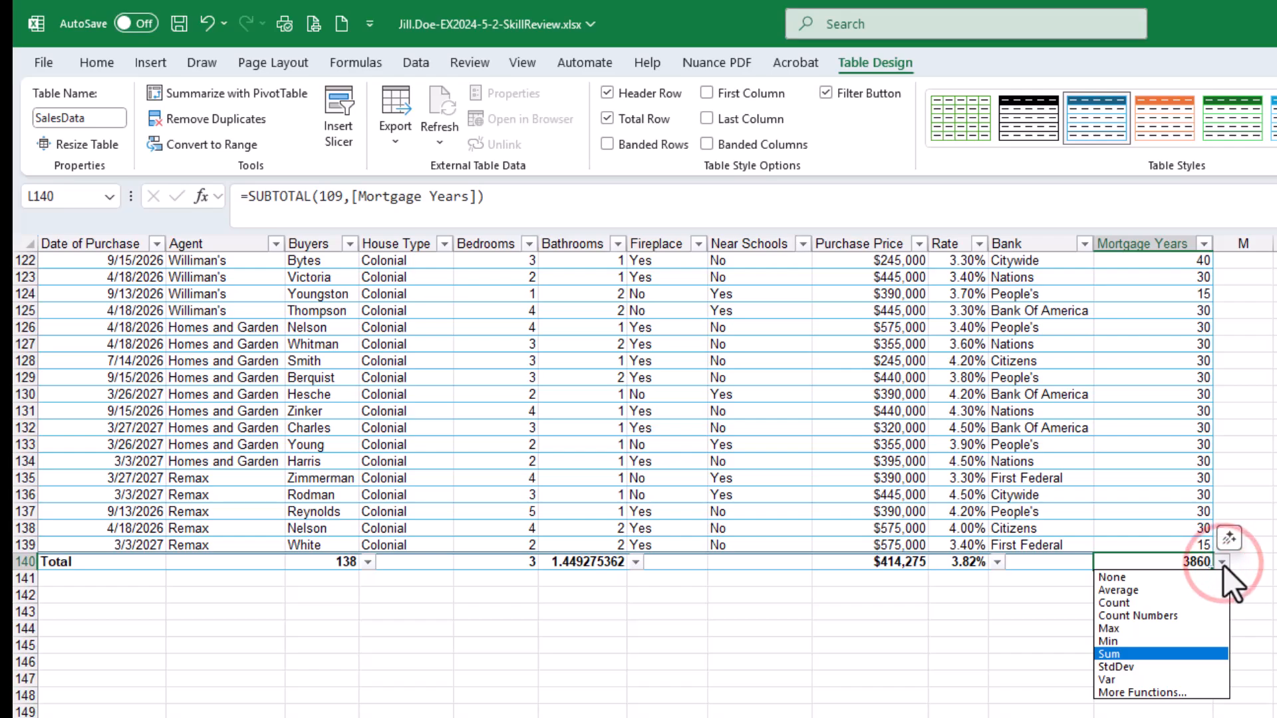
left_click(1151, 588)
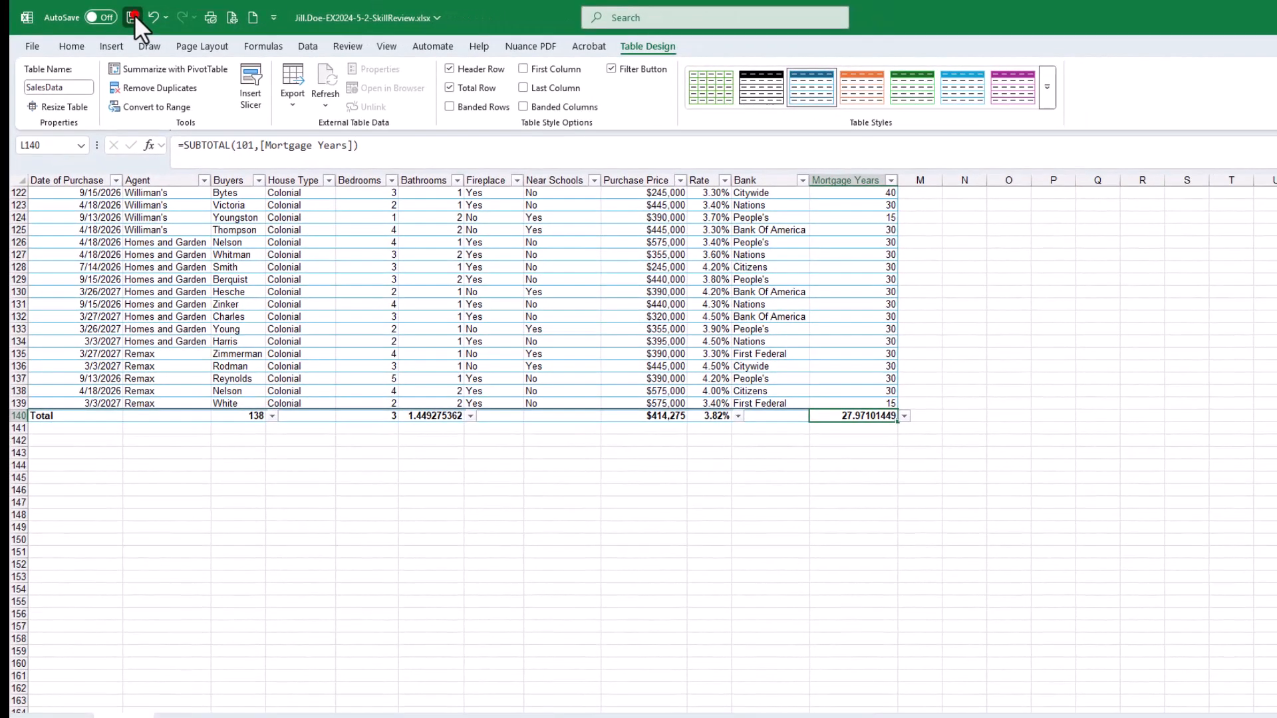
left_click(134, 15)
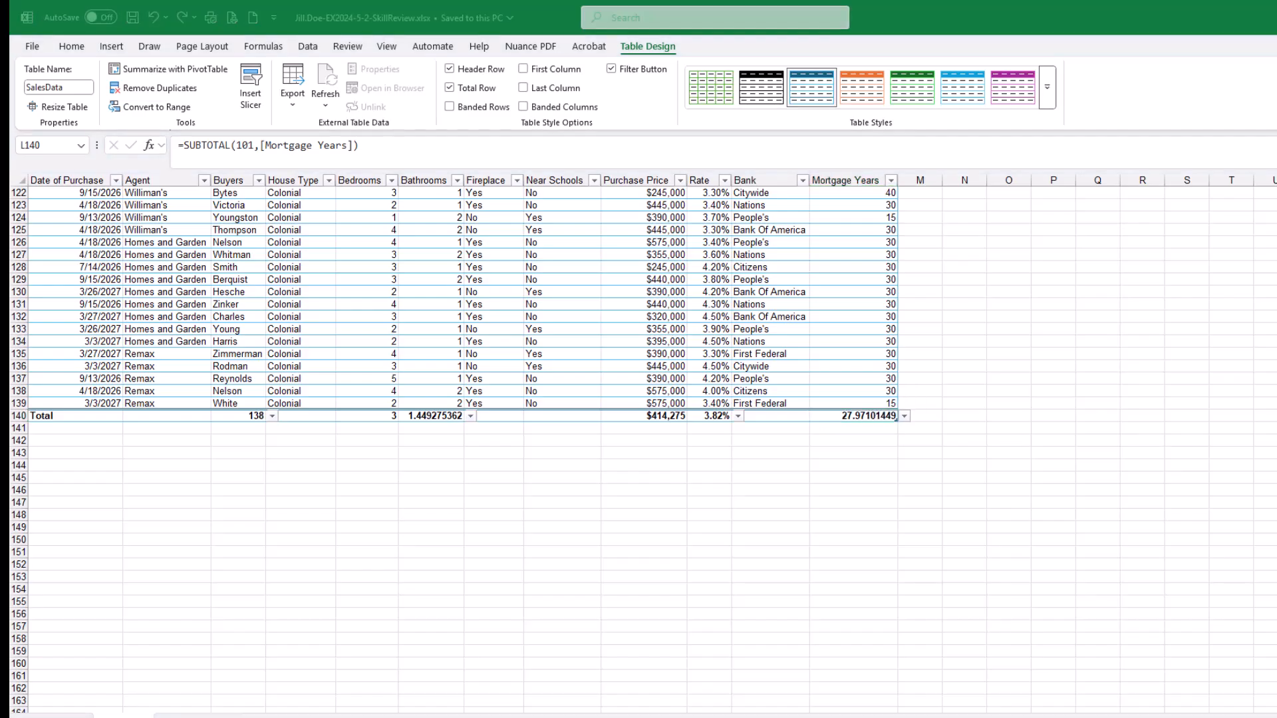
Tick off the Total Row and Buyers count sub-steps in the assignment instructions
left_click_drag(1276, 66, 530, 67)
scroll(445, 286, "up", 1)
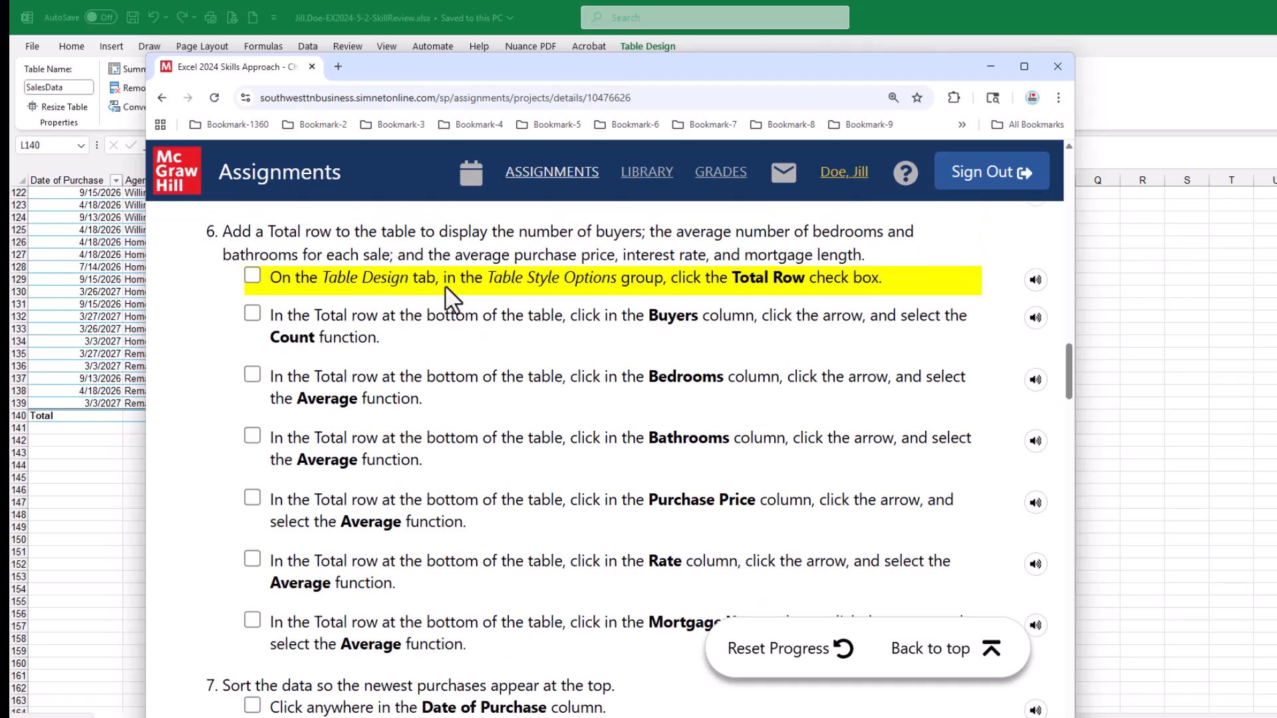
left_click(253, 275)
left_click(251, 313)
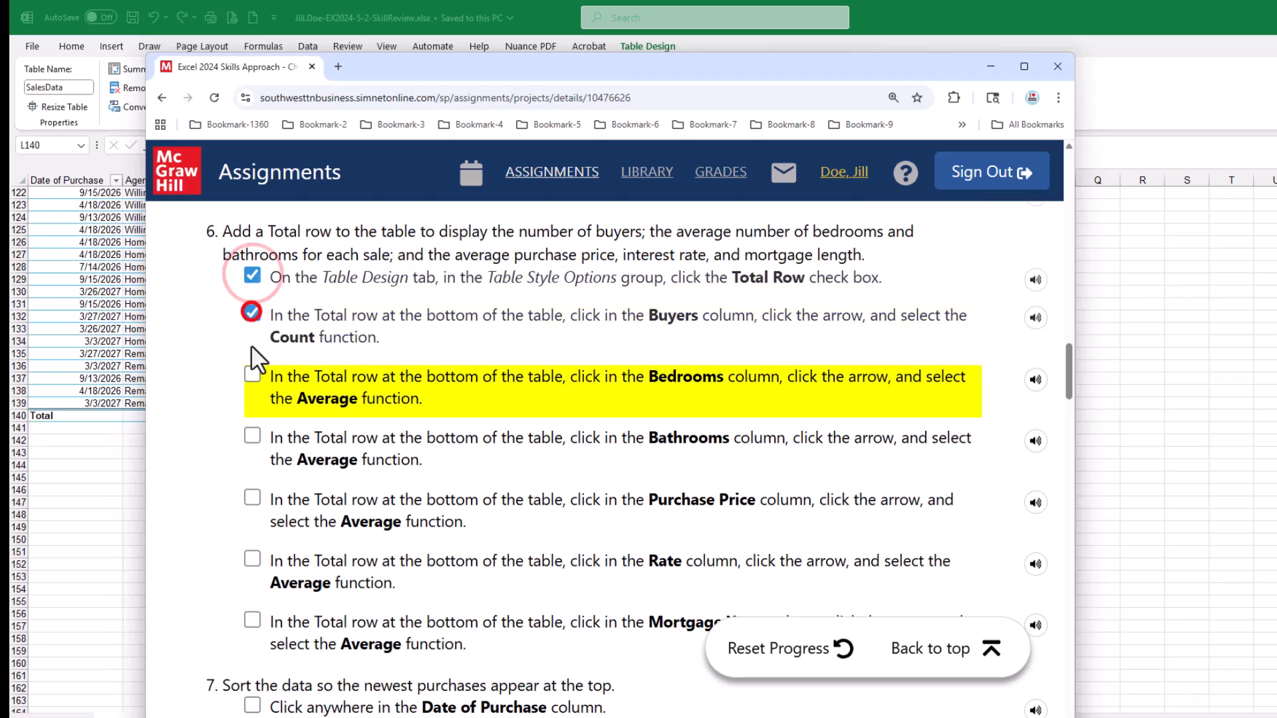
Tick off the remaining Total row sub-steps, Bedrooms through Mortgage Years, in the assignment instructions
left_click(252, 374)
left_click(252, 435)
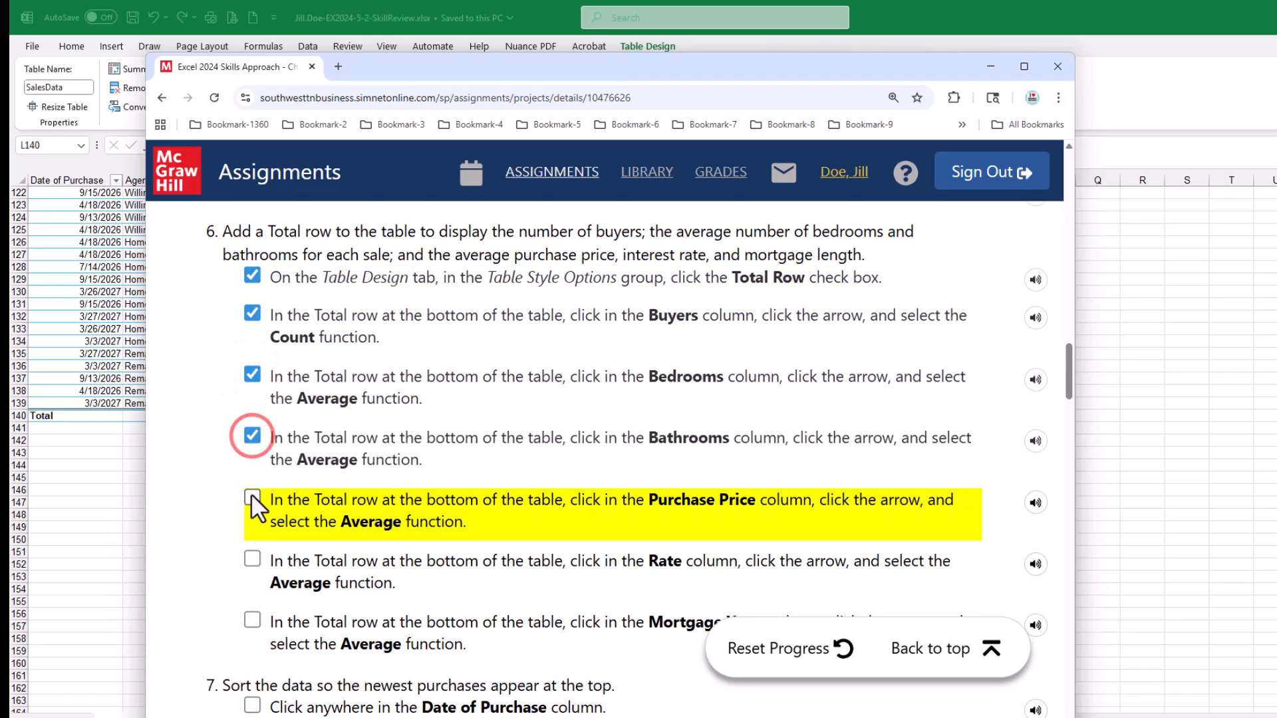
left_click(251, 495)
left_click(252, 560)
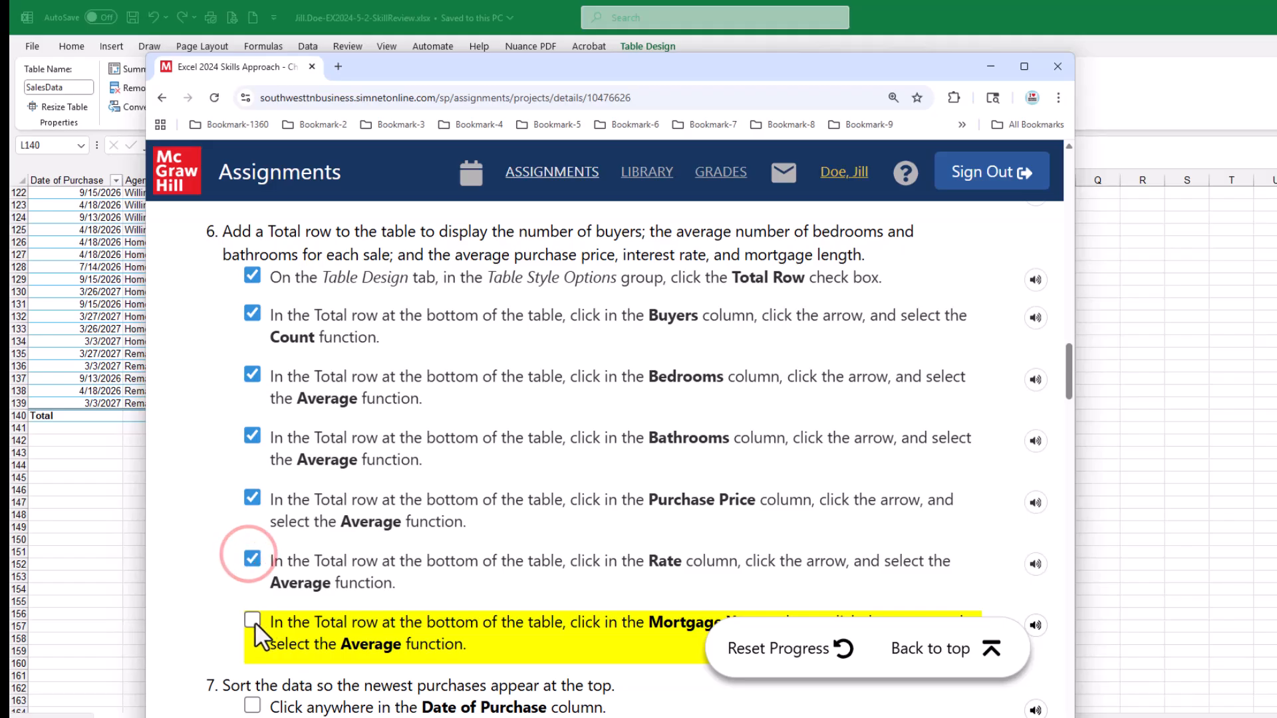
left_click(253, 621)
scroll(492, 478, "down", 4)
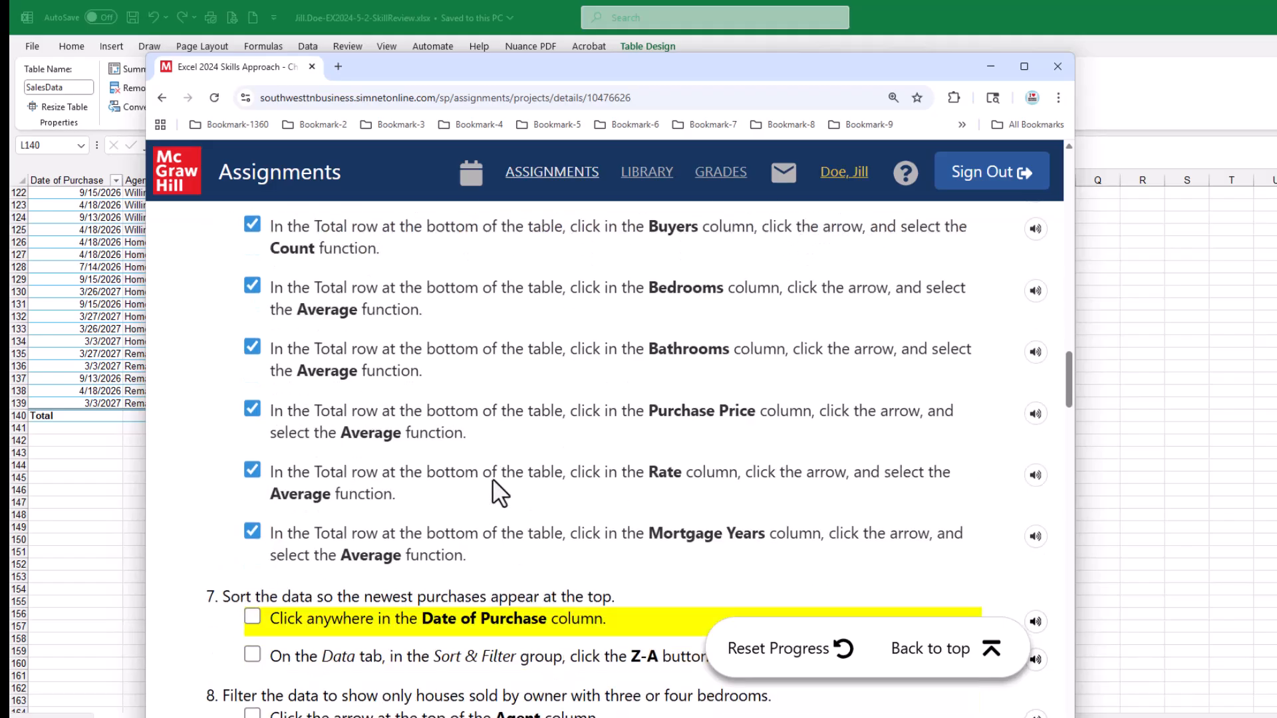
scroll(492, 477, "down", 1)
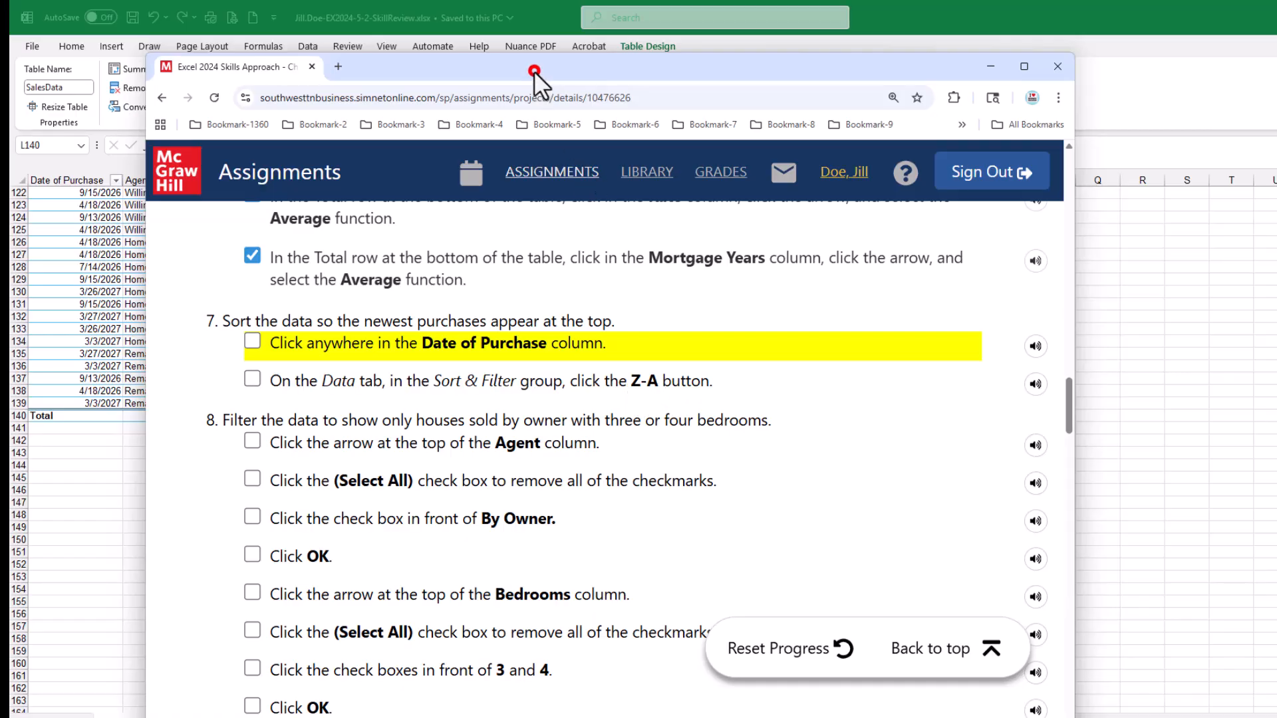
Open the Date of Purchase filter list and expand its year and month groups to examine the dates, then cancel
left_click_drag(533, 71, 1276, 70)
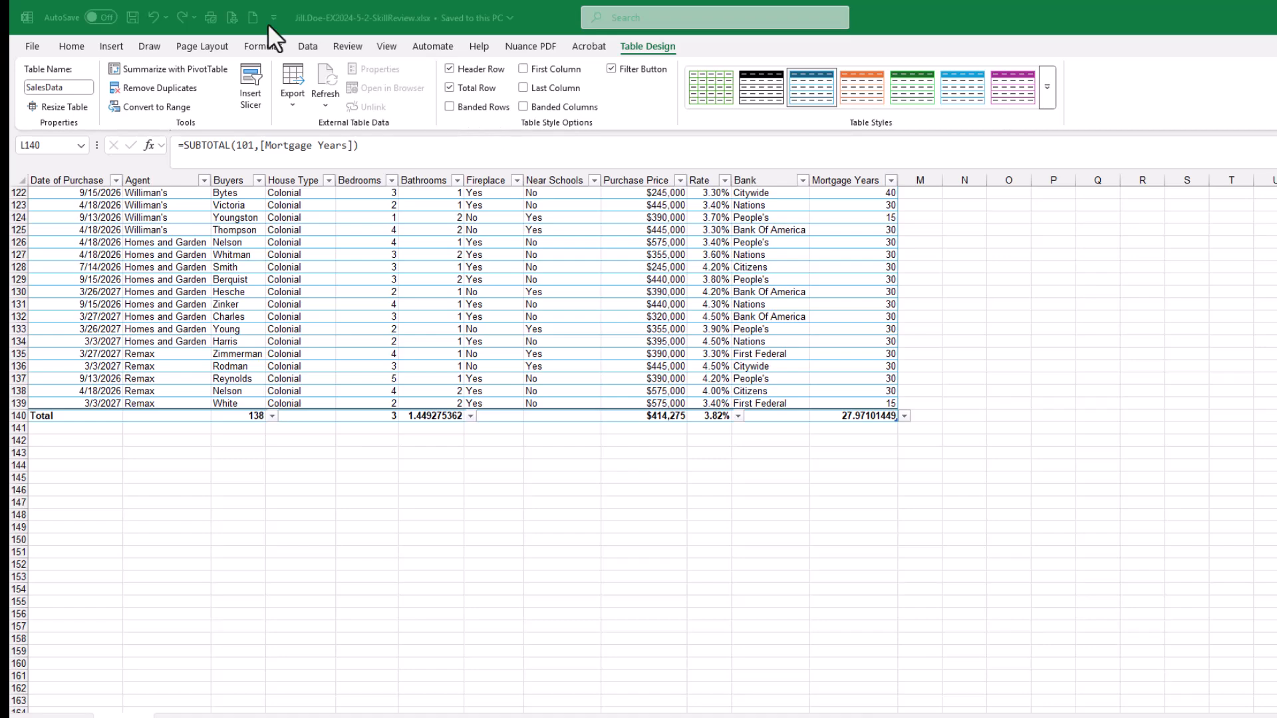
left_click(130, 16)
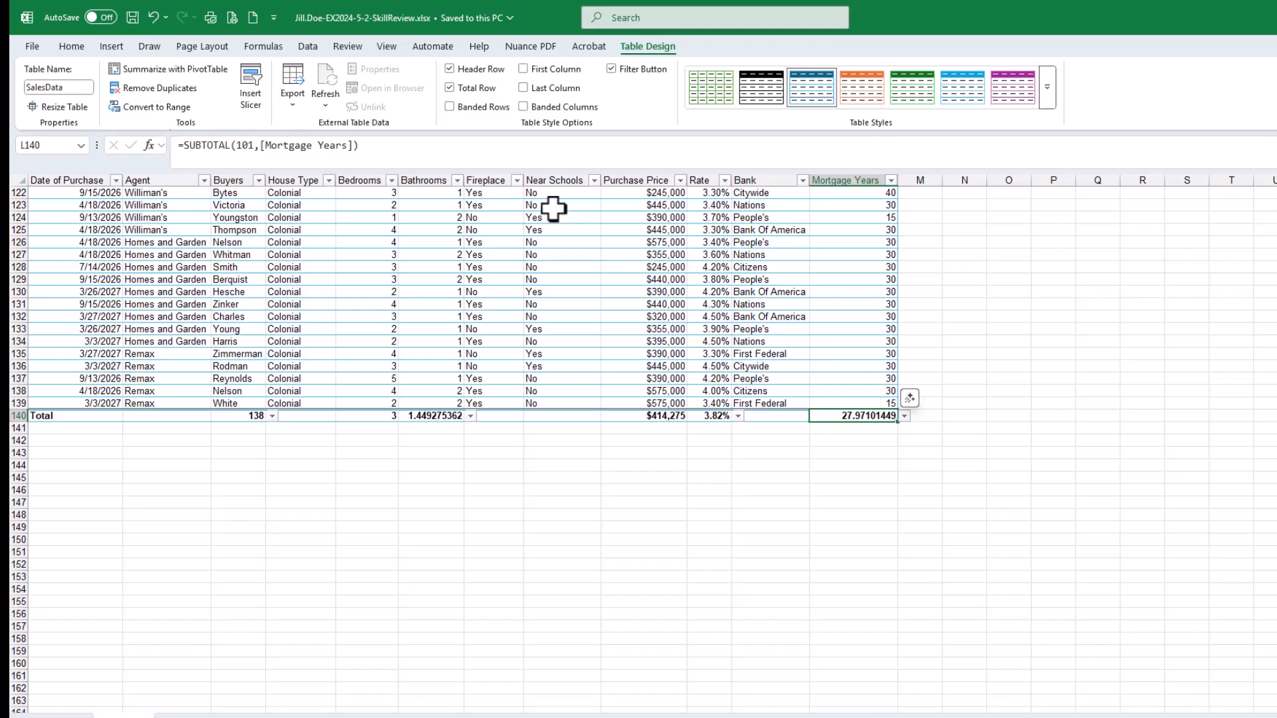
left_click(57, 193)
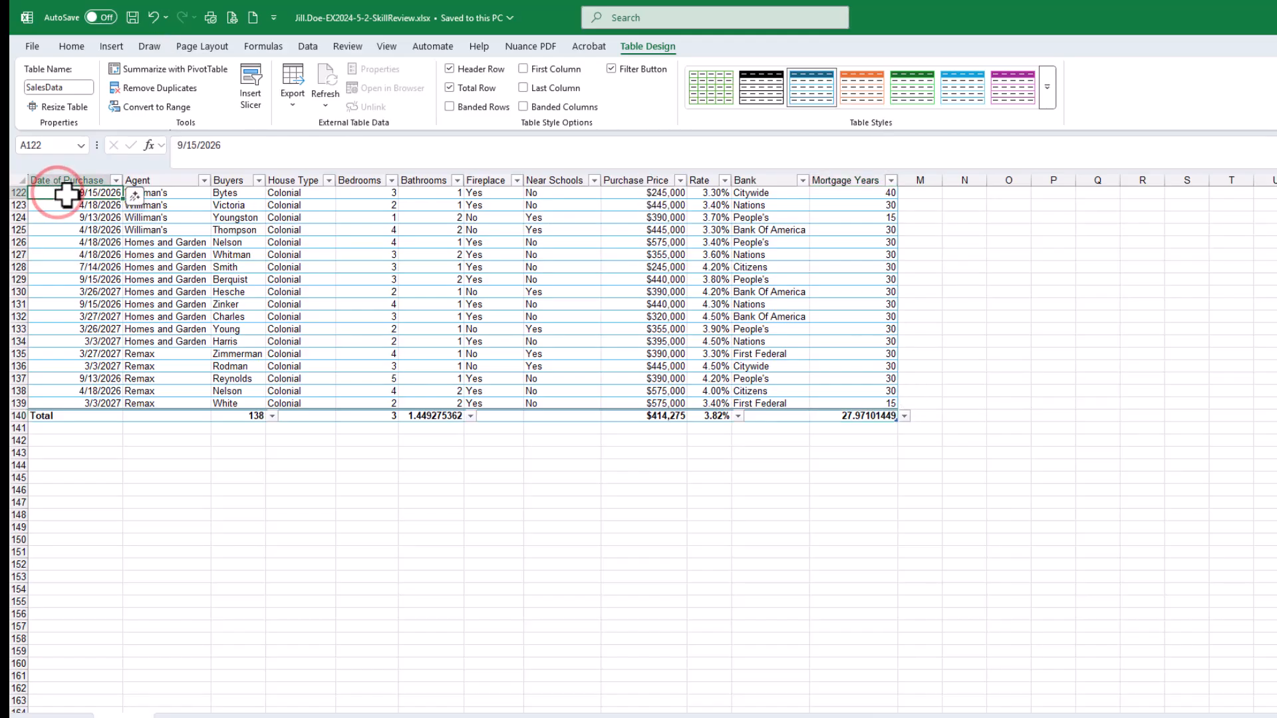
key("ctrl+Home")
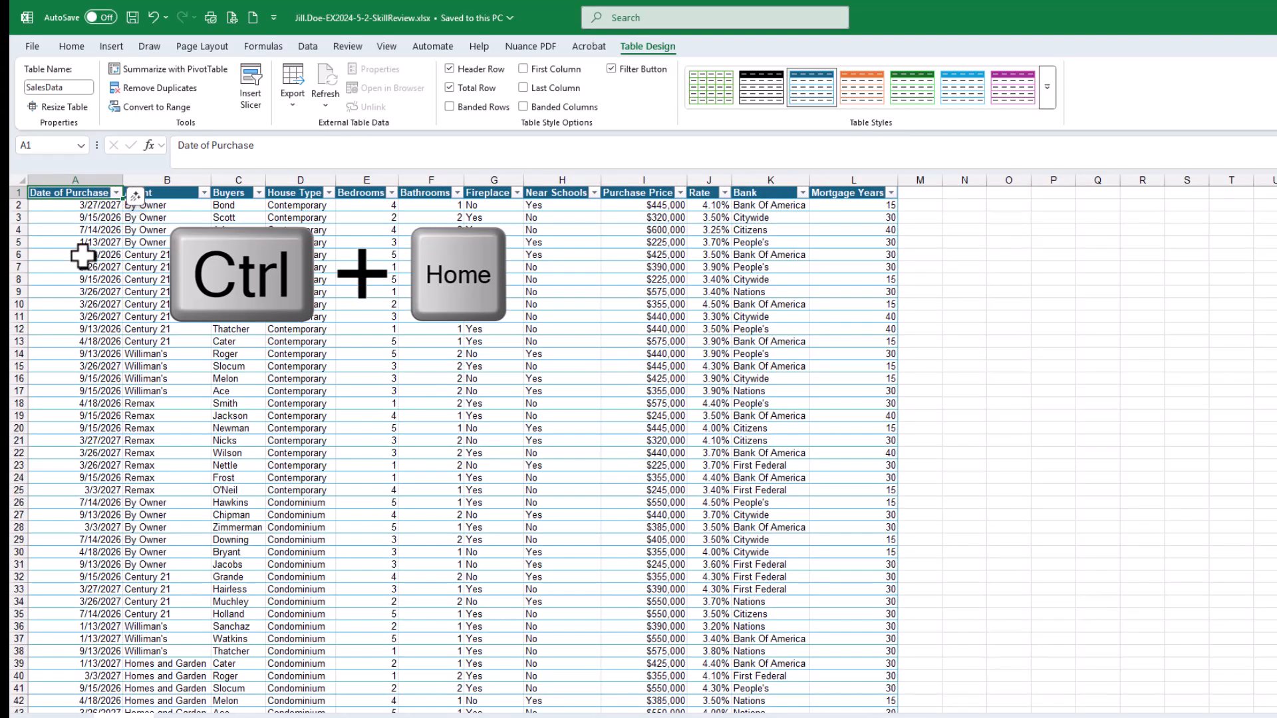
left_click(88, 306)
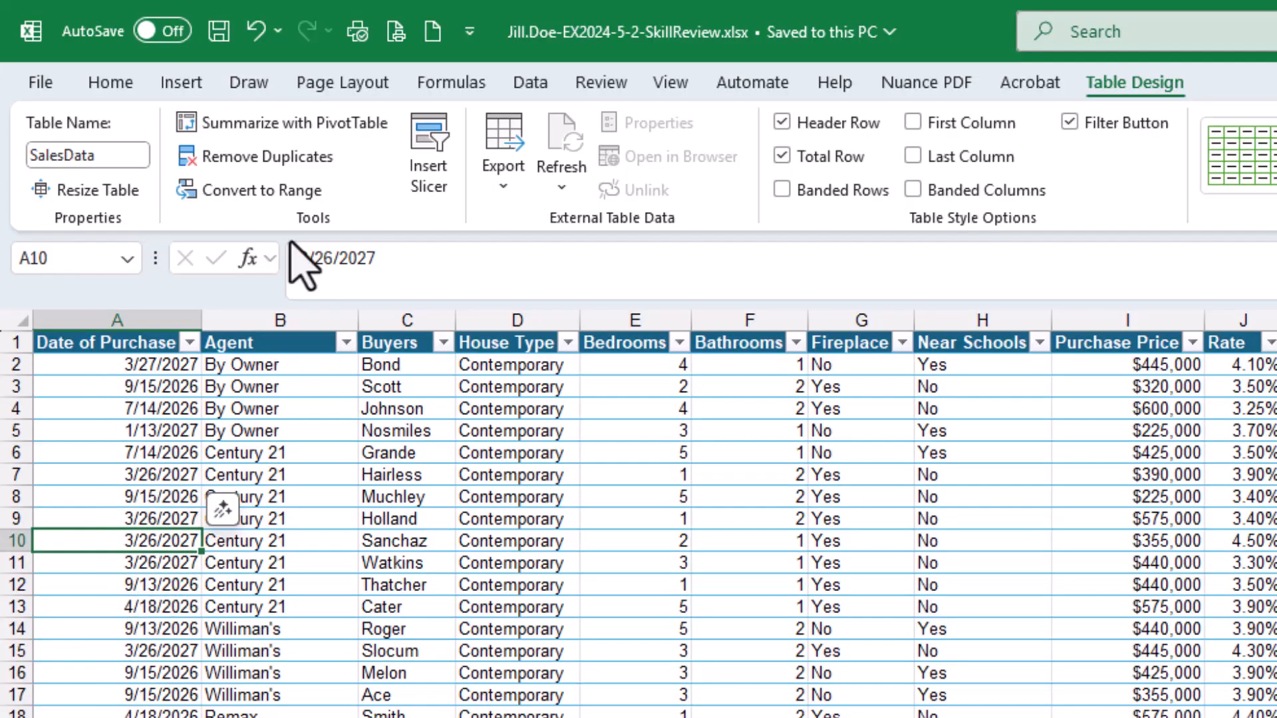
left_click(219, 31)
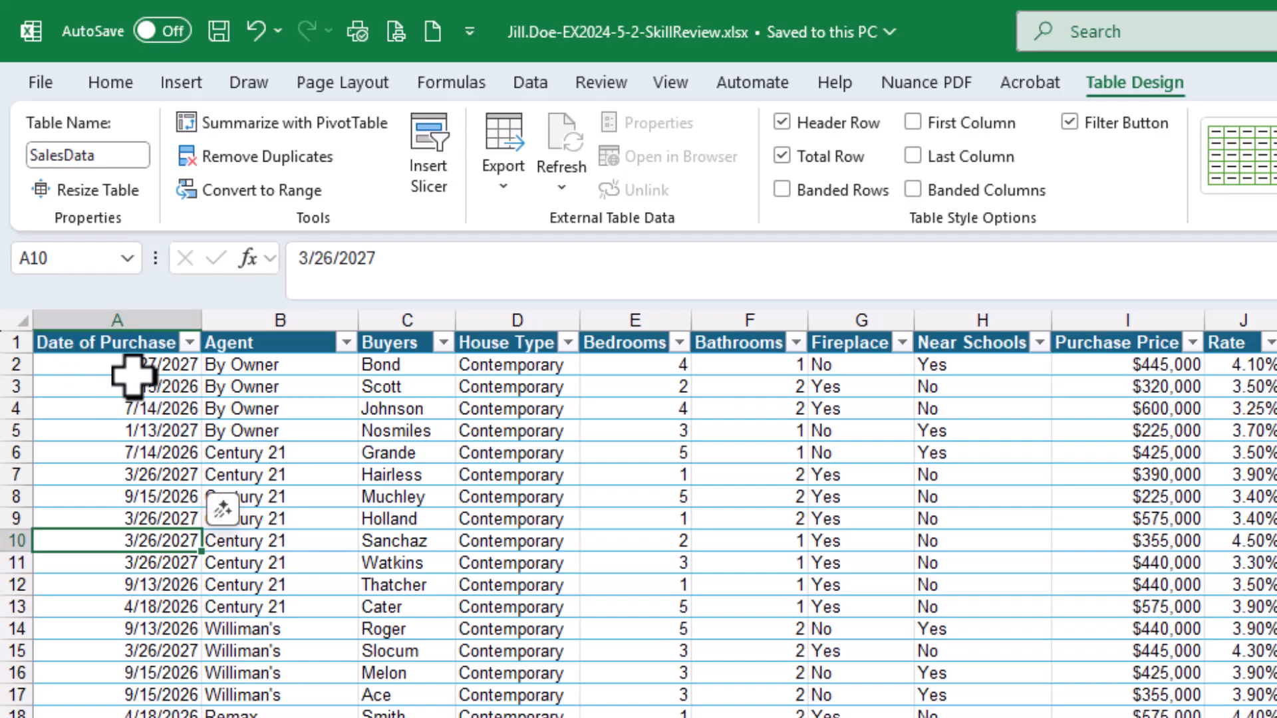
left_click(190, 343)
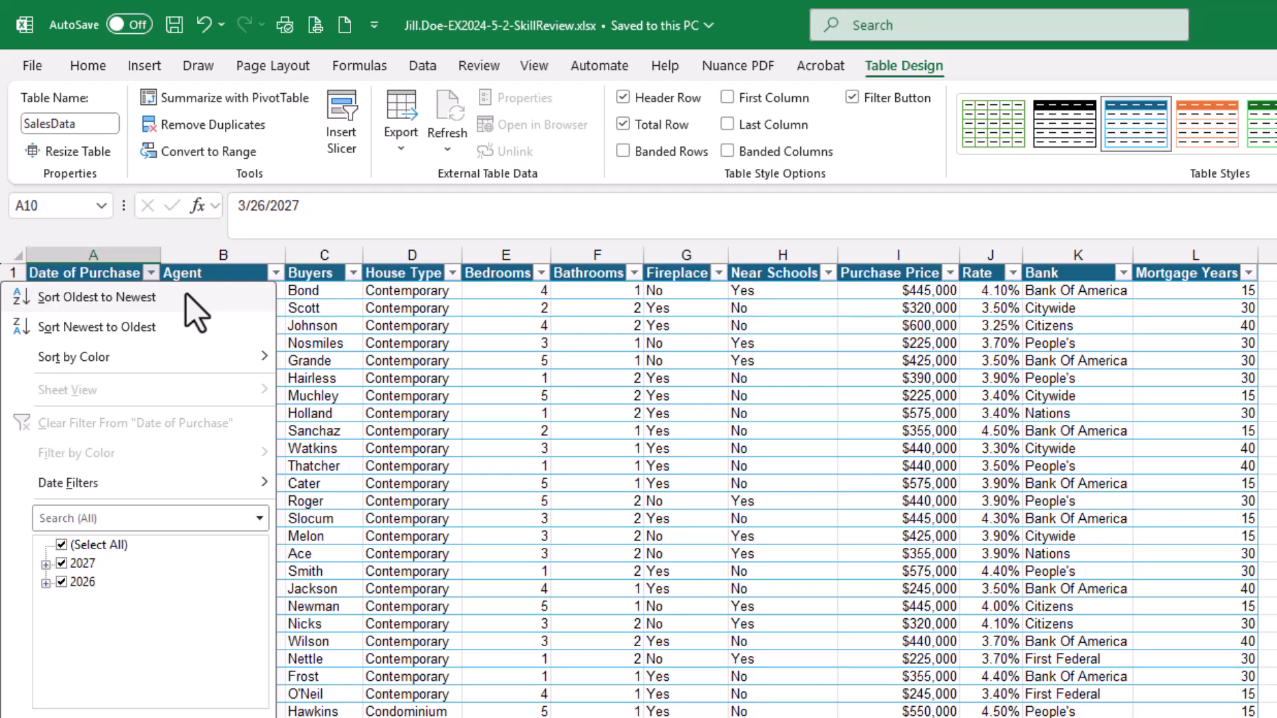
mouse_move(72, 368)
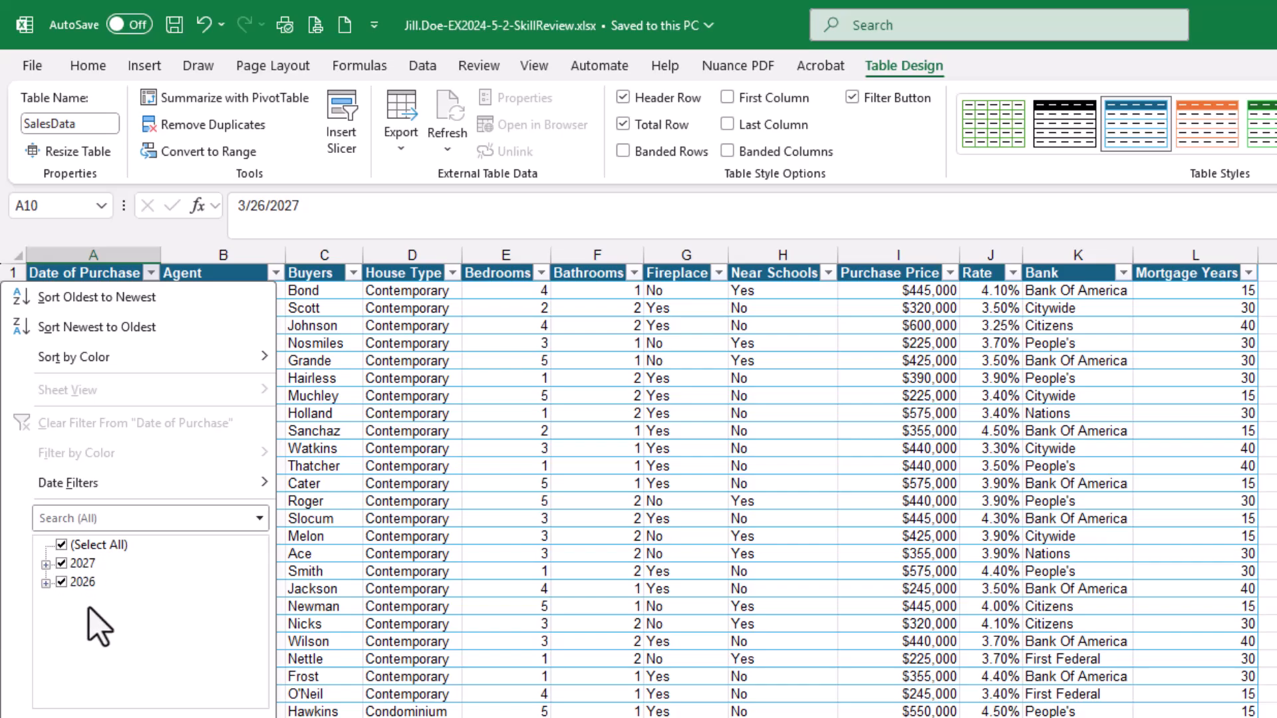
left_click(45, 563)
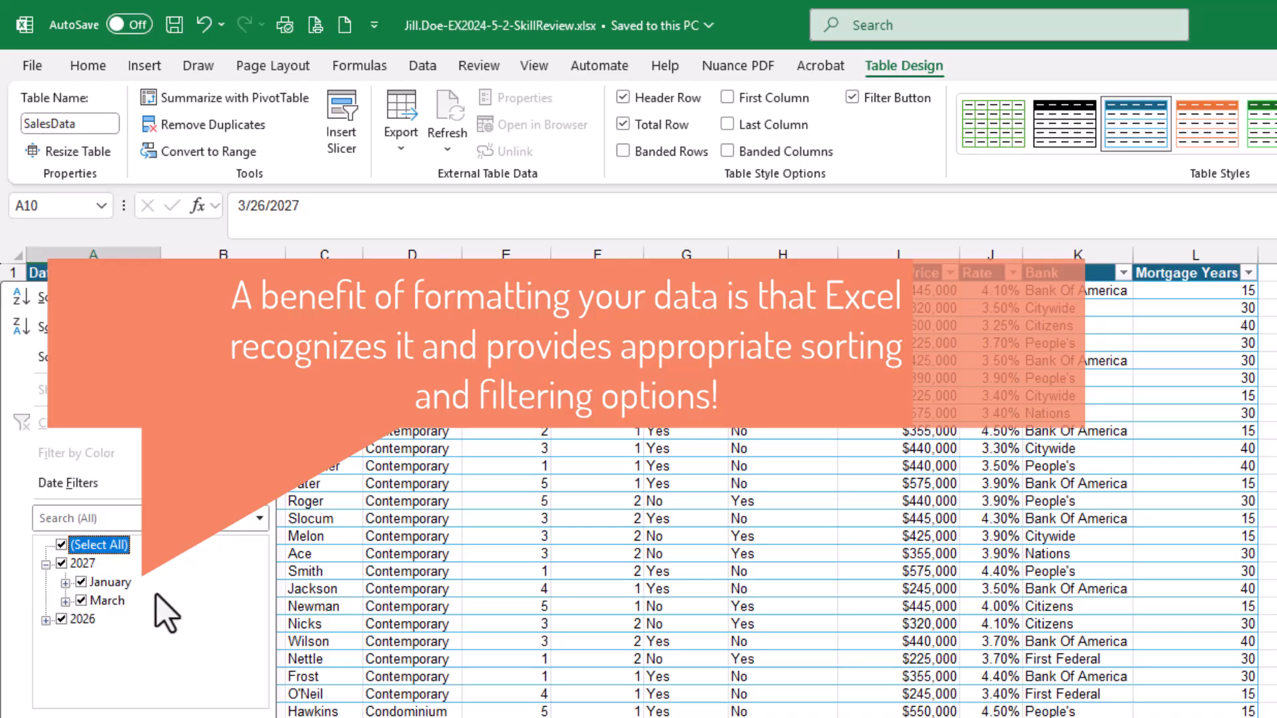
left_click(47, 620)
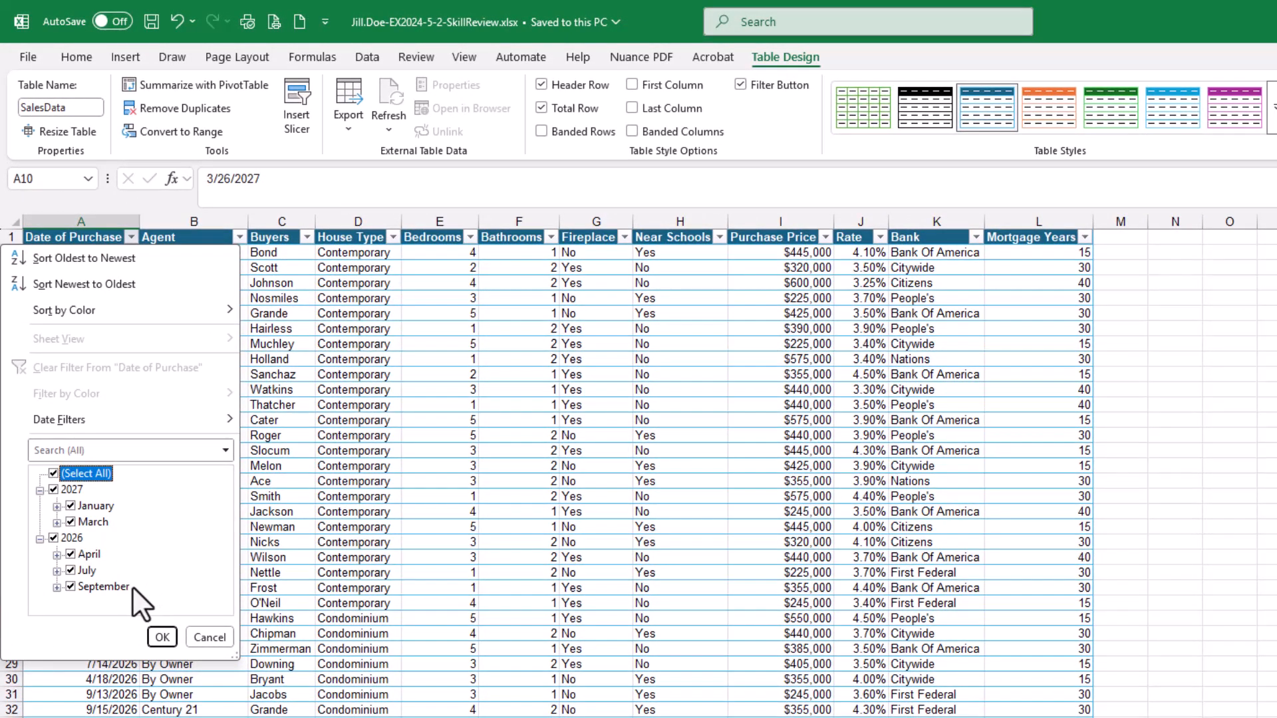
left_click(58, 522)
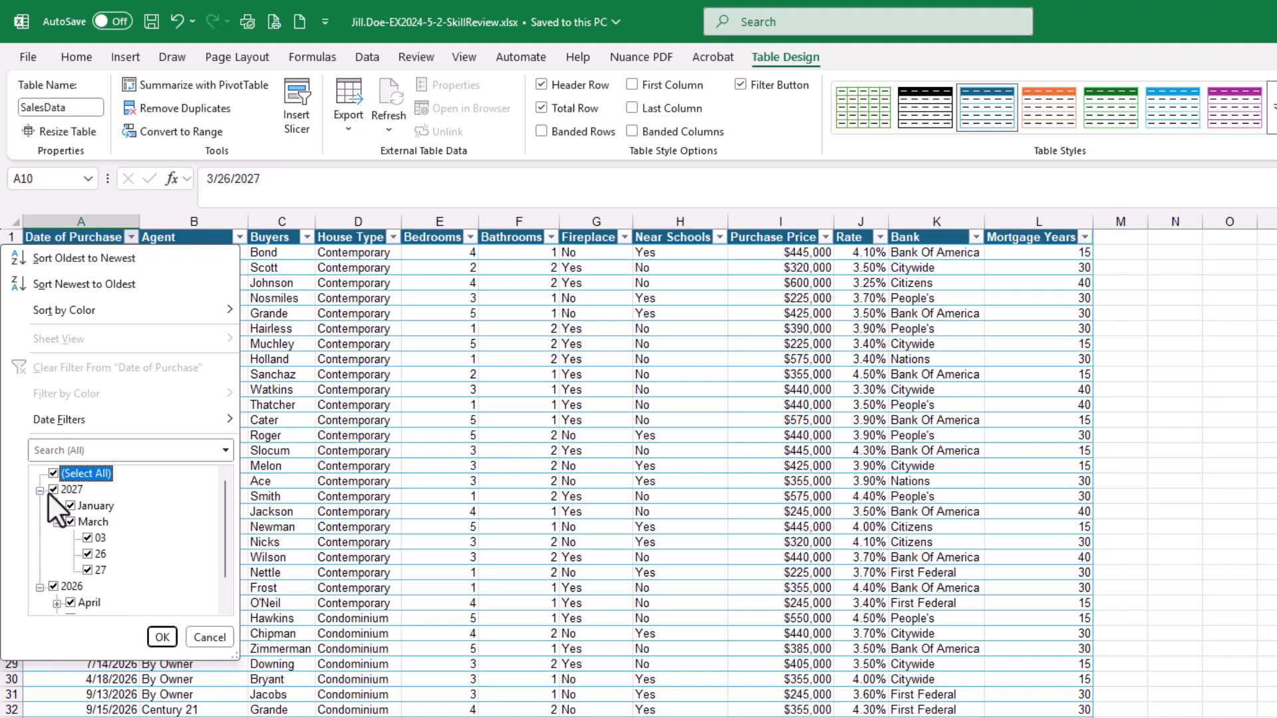
left_click(57, 507)
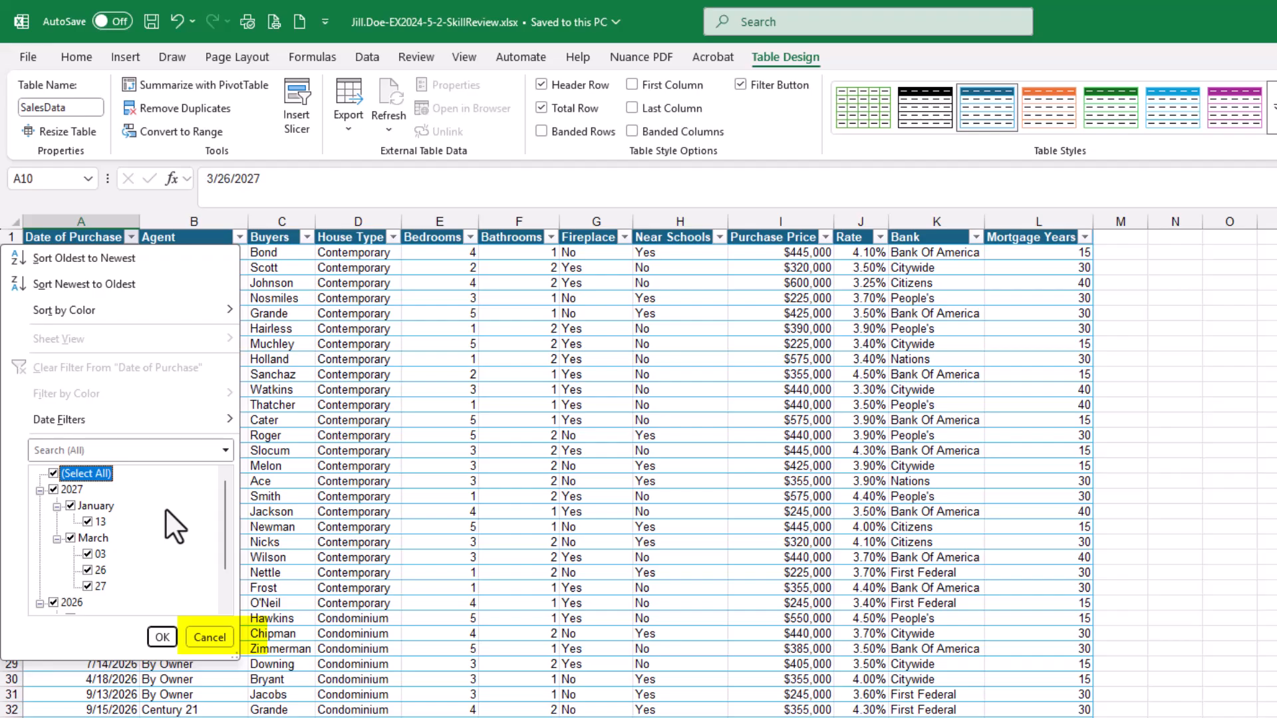
left_click(205, 637)
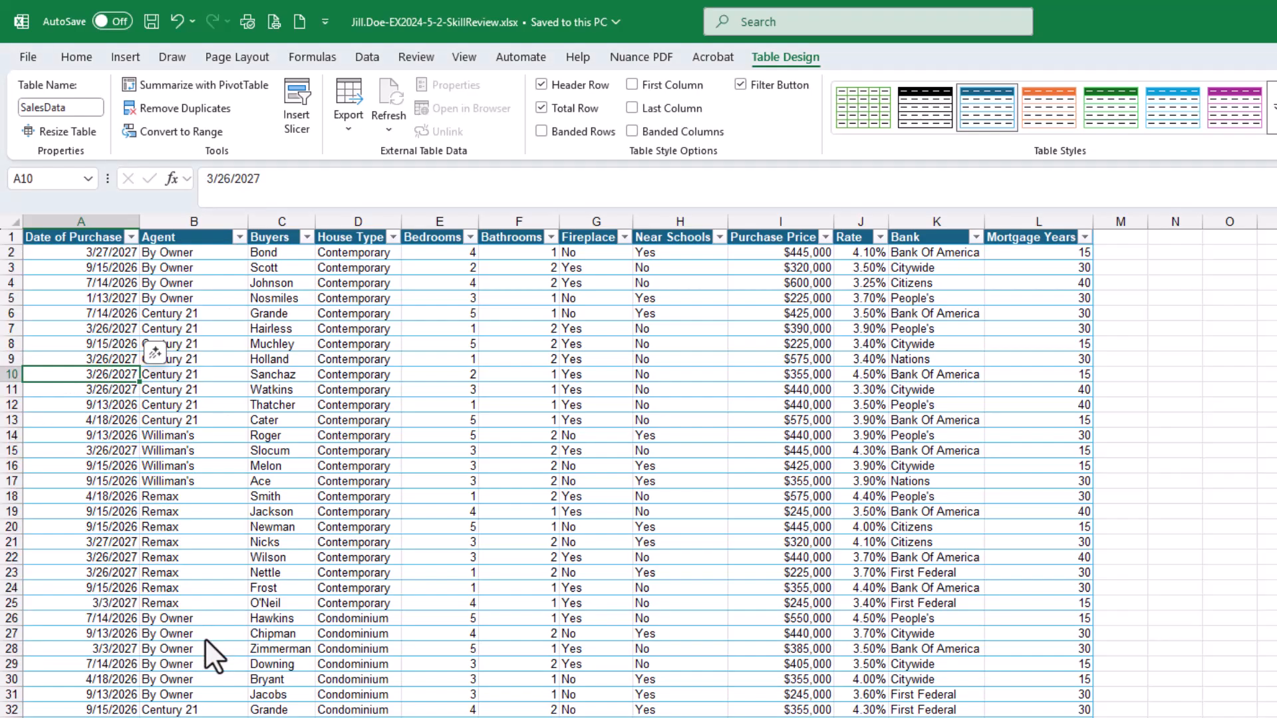
Sort the table by Date of Purchase from newest to oldest
left_click(78, 318)
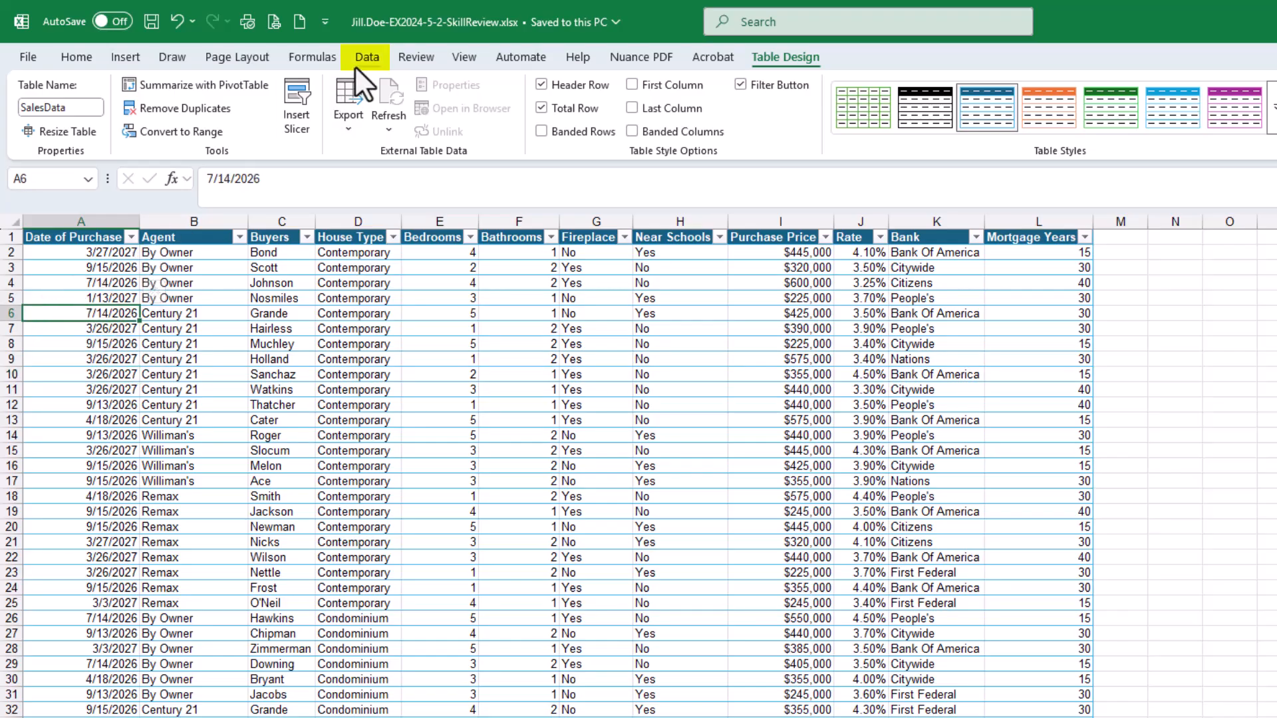
left_click(371, 61)
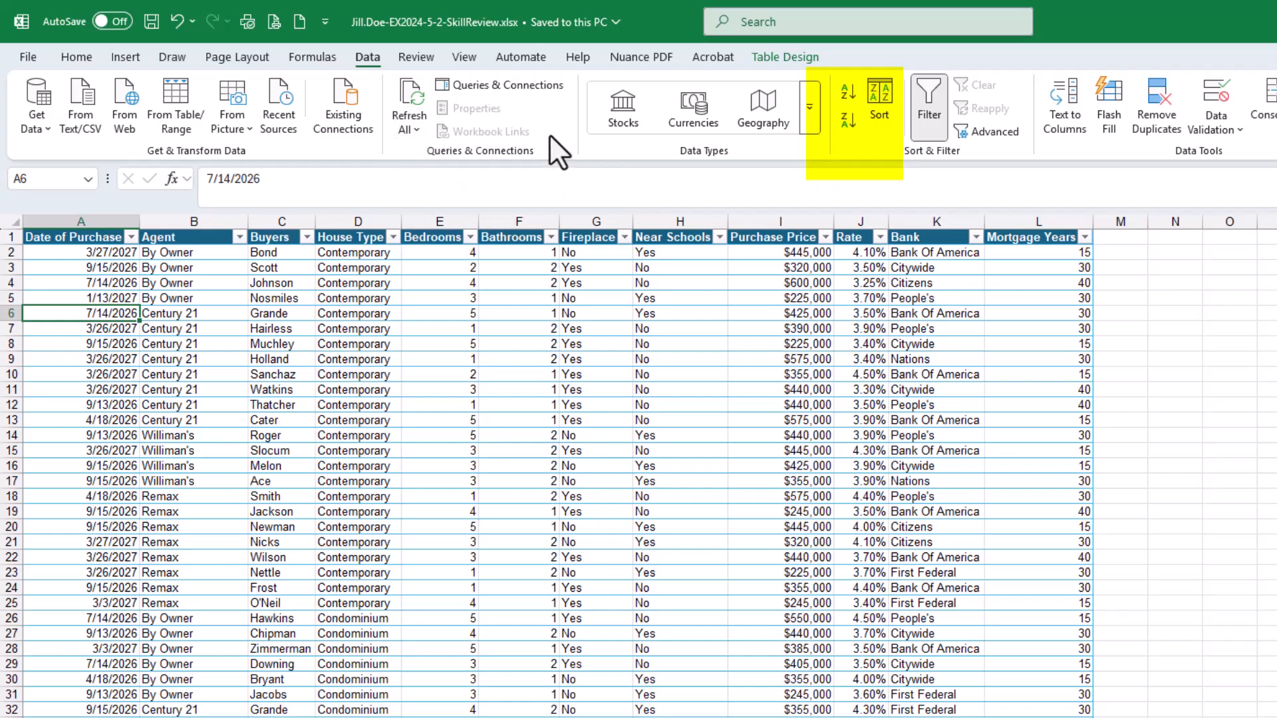
left_click(923, 98)
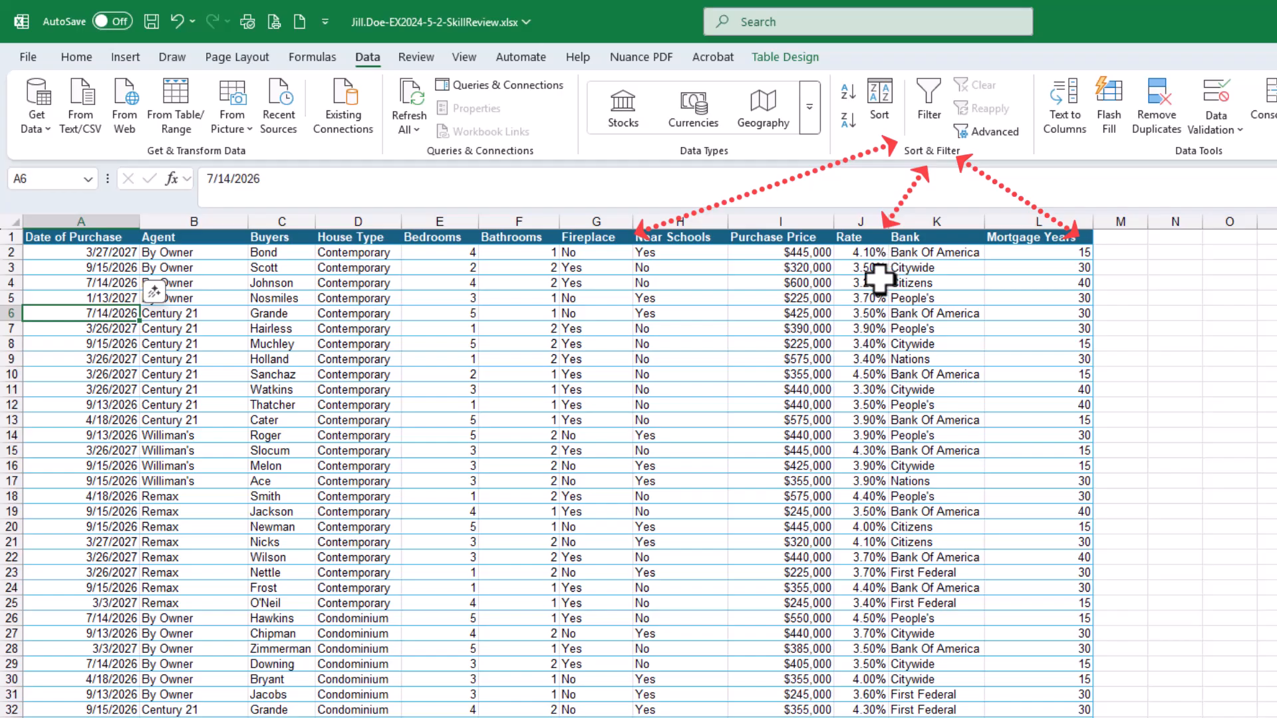
left_click(927, 103)
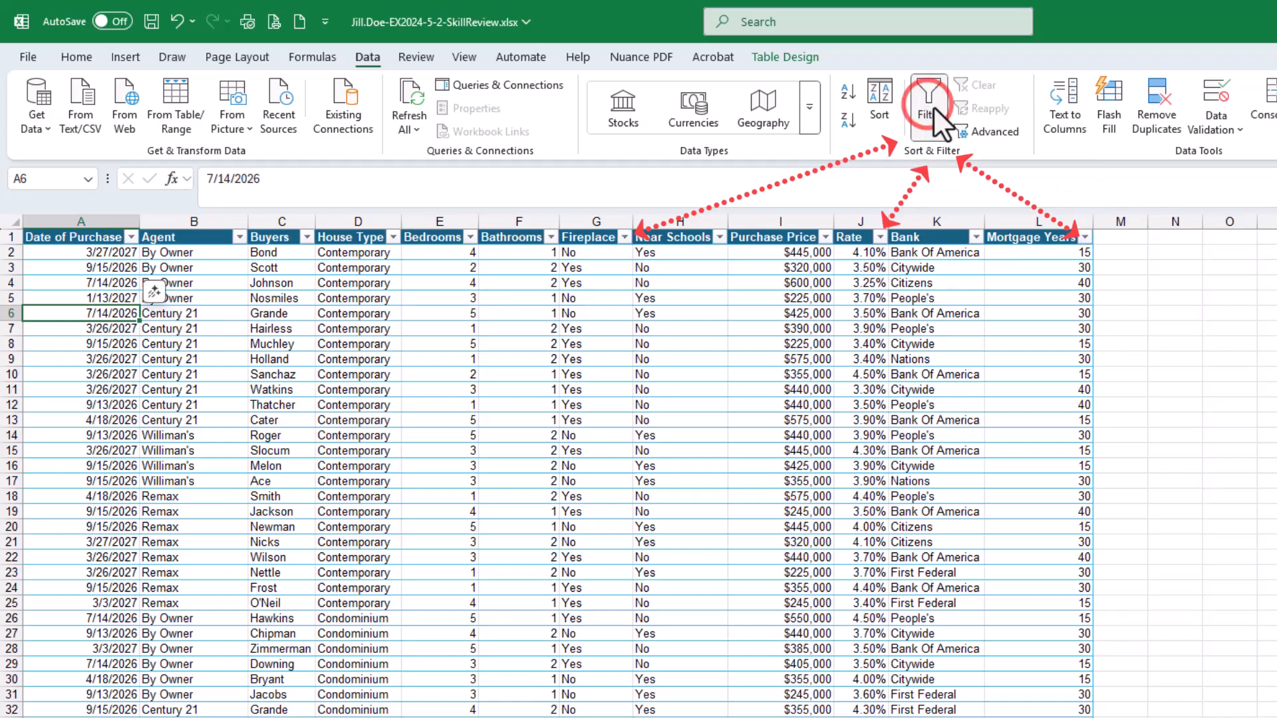
left_click(848, 123)
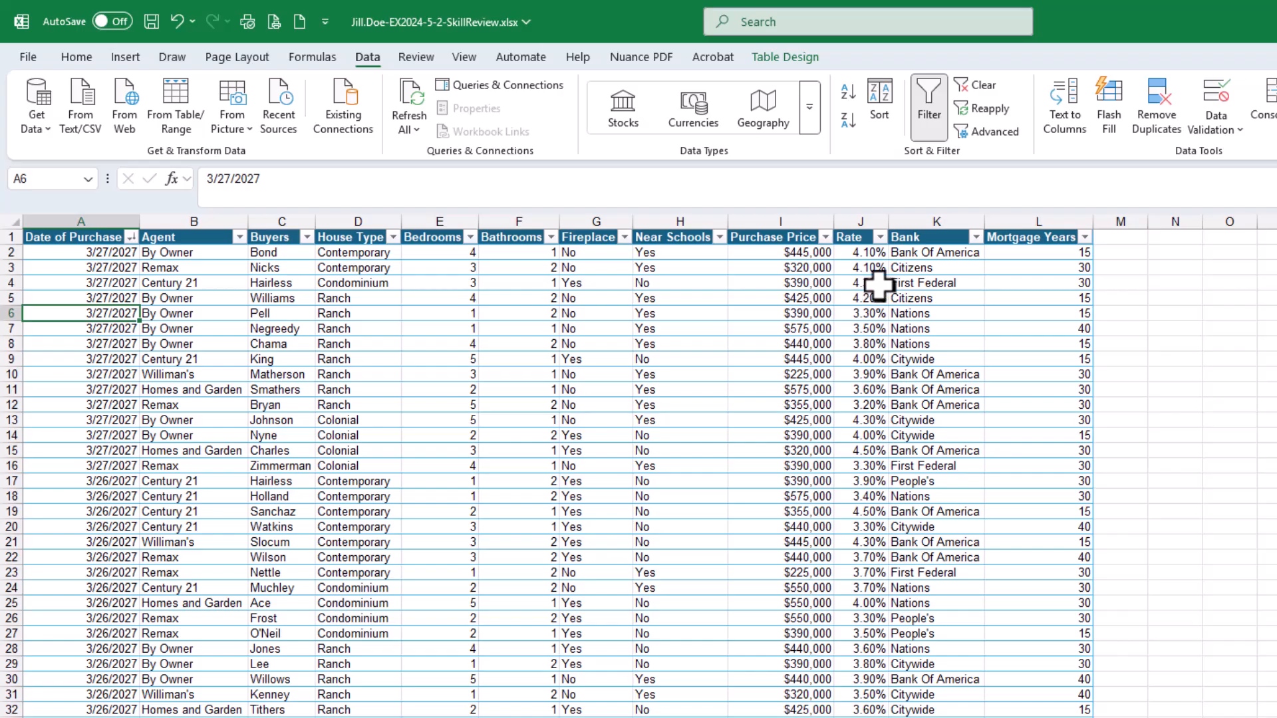
Undo and then redo the Date of Purchase sort
key("ctrl+z")
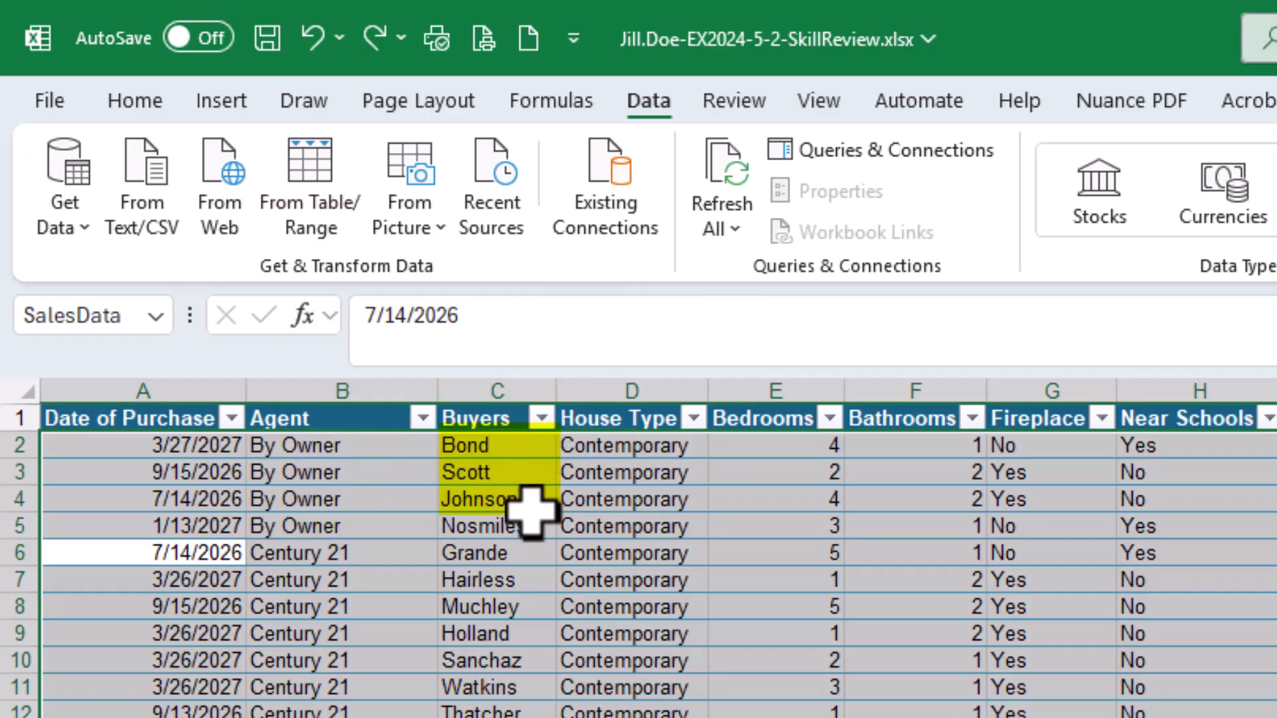
key("ctrl+y")
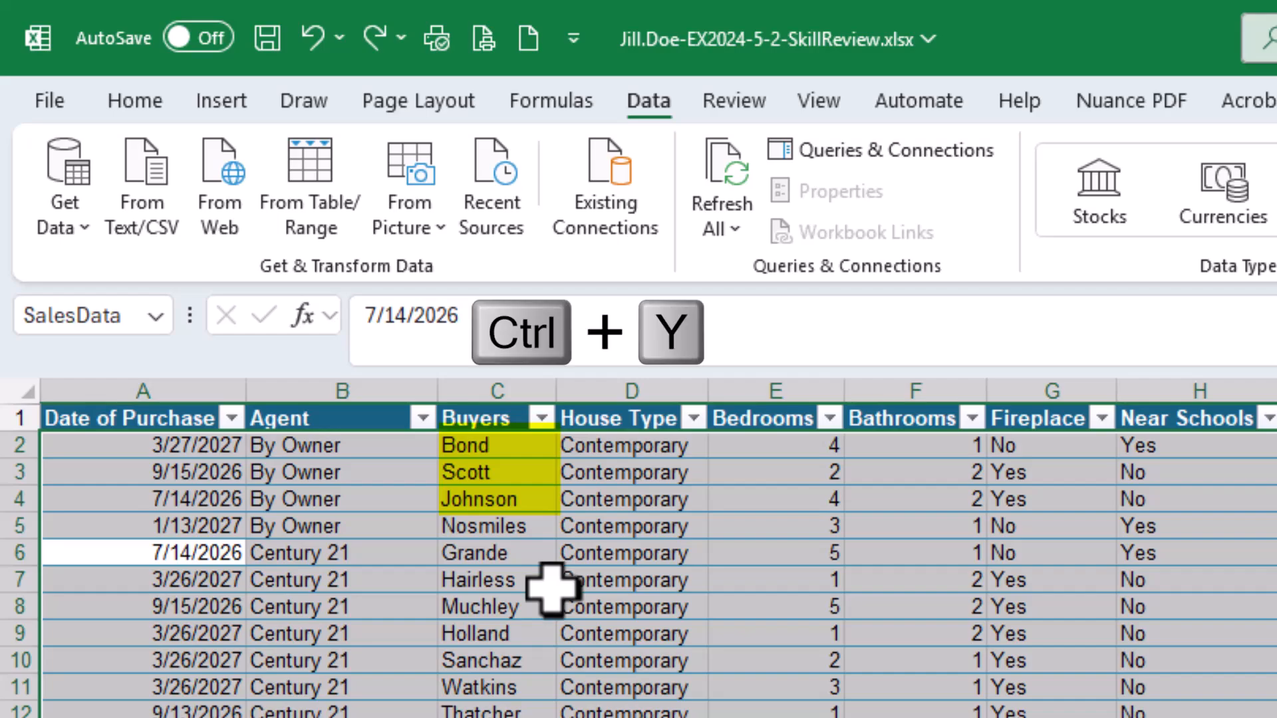
key("ctrl+y")
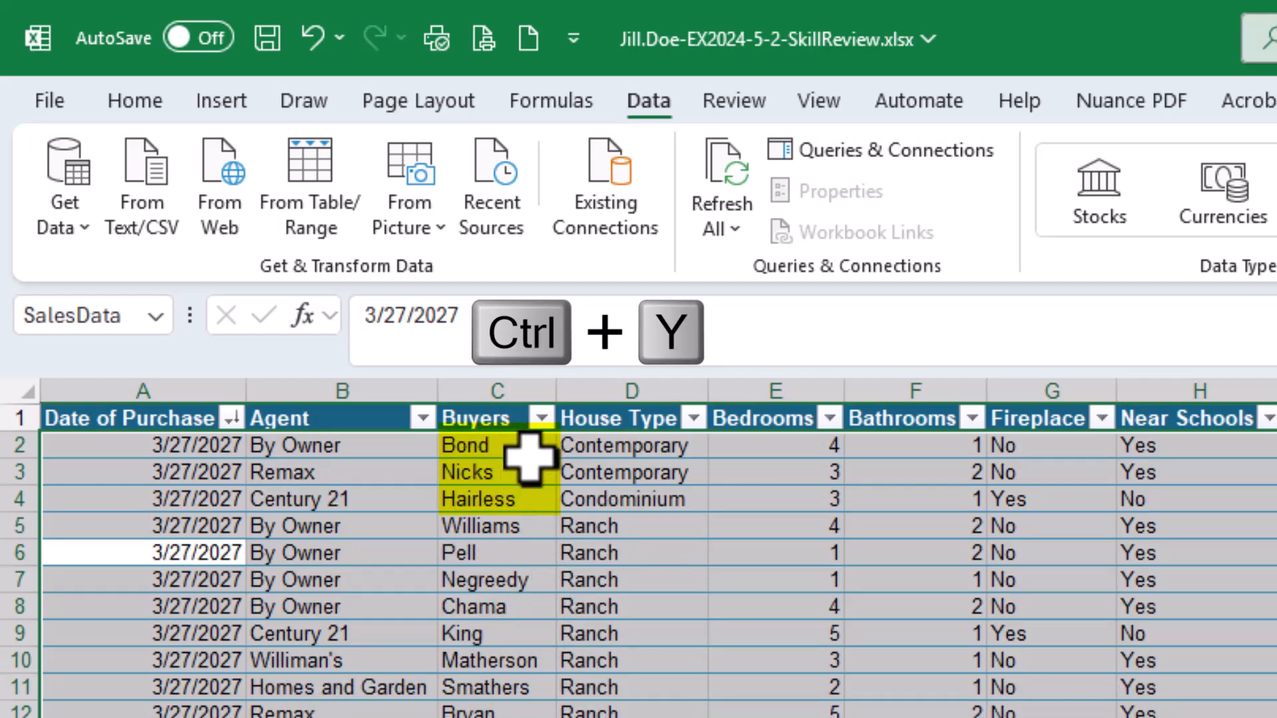
Save the workbook and review the Sort dialog's Date of Purchase settings without changing them
left_click(495, 500)
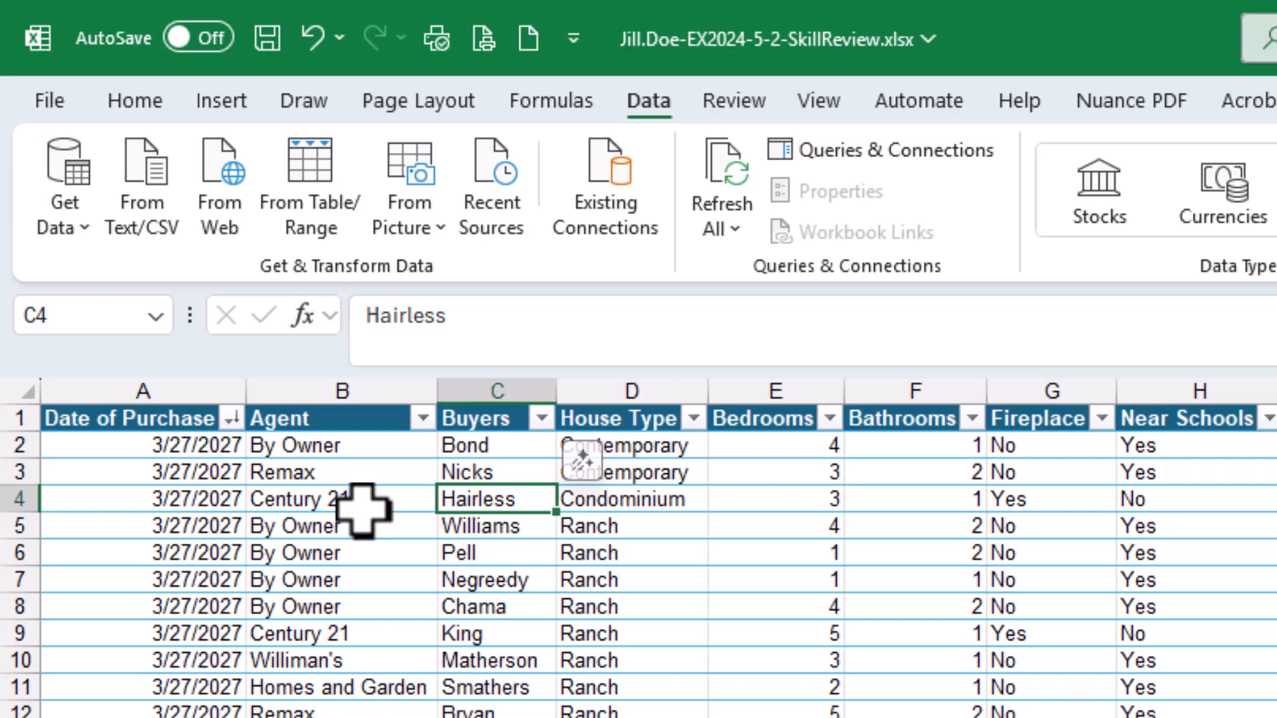
left_click(271, 37)
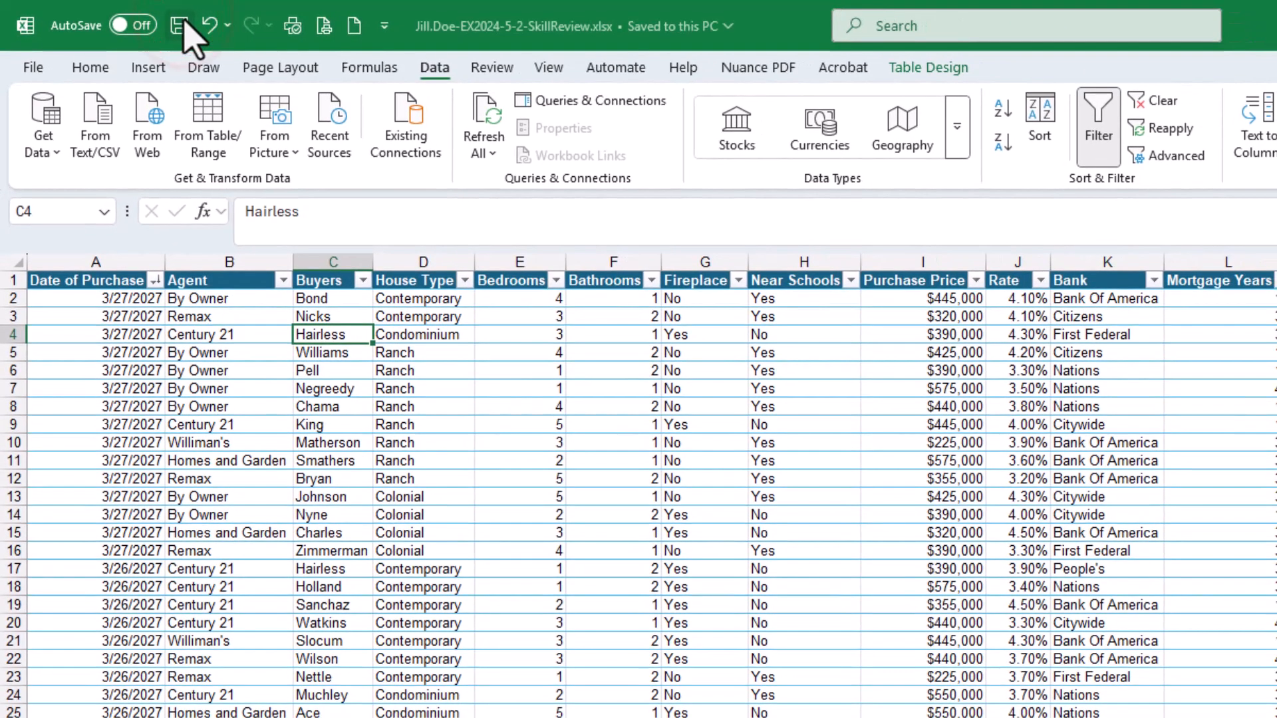
left_click(1035, 130)
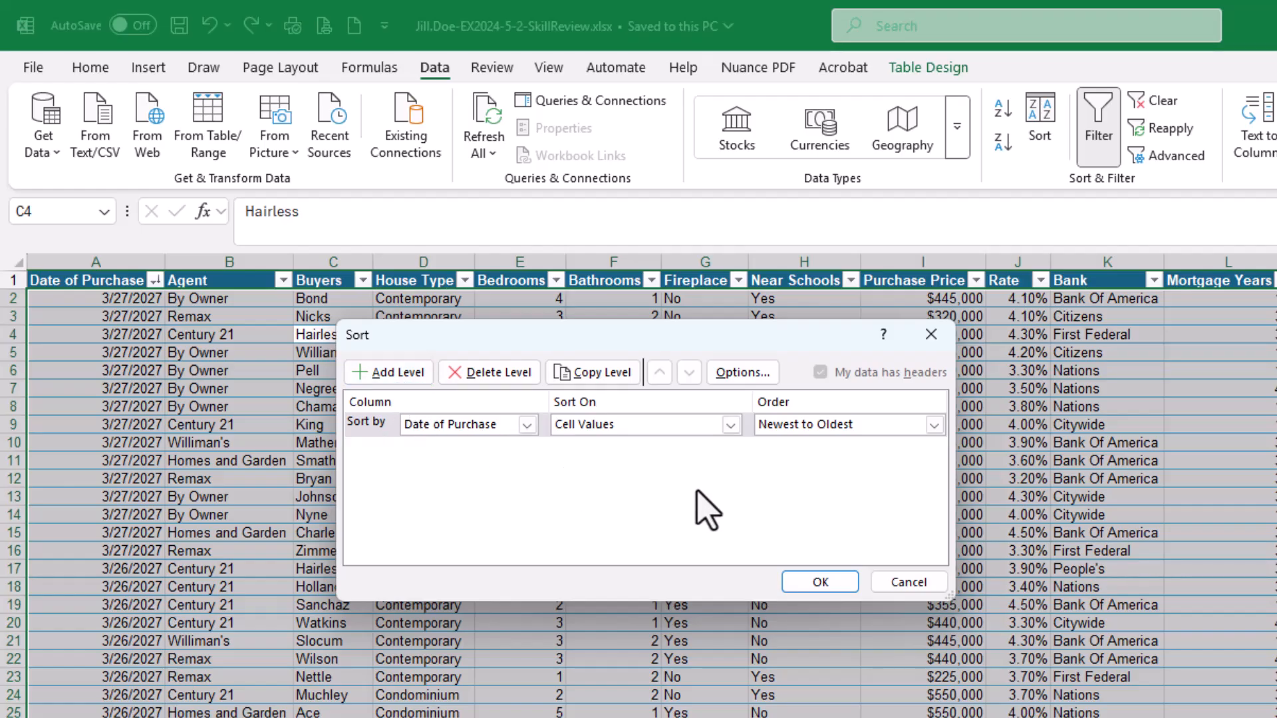
left_click(913, 583)
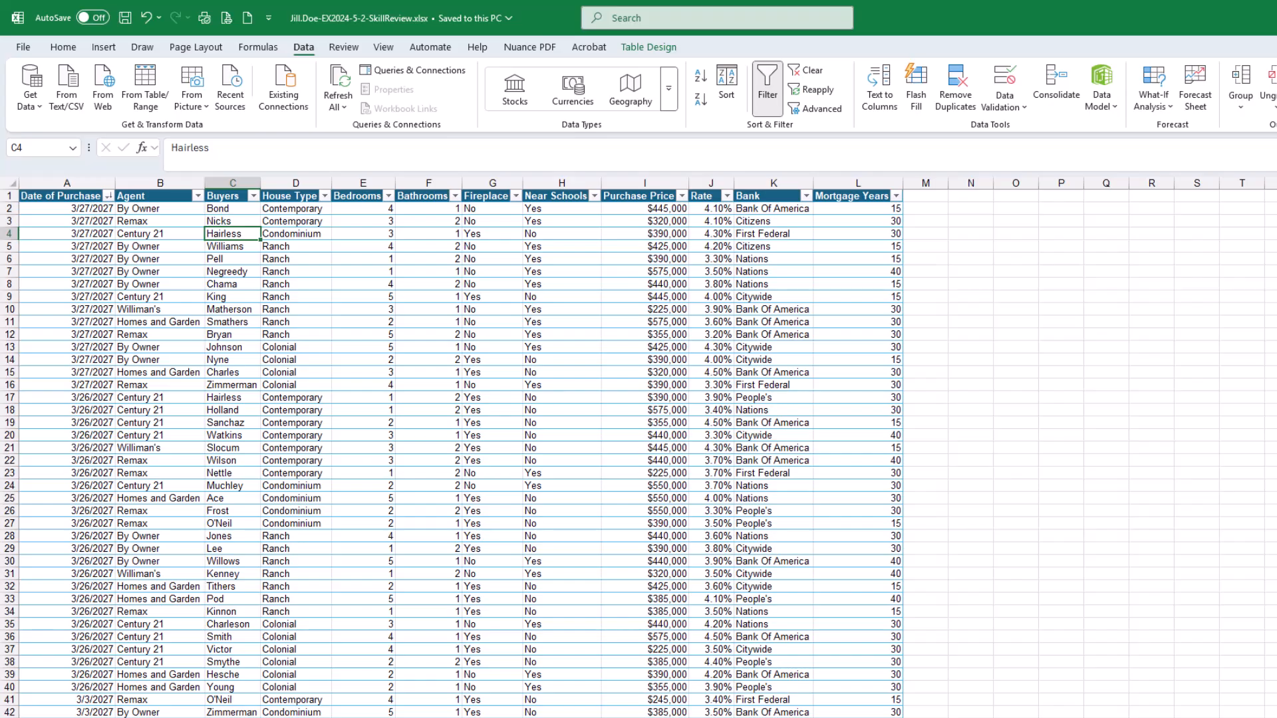
Tick off both sort sub-steps in the assignment instructions
left_click_drag(1276, 53, 781, 69)
left_click(346, 354)
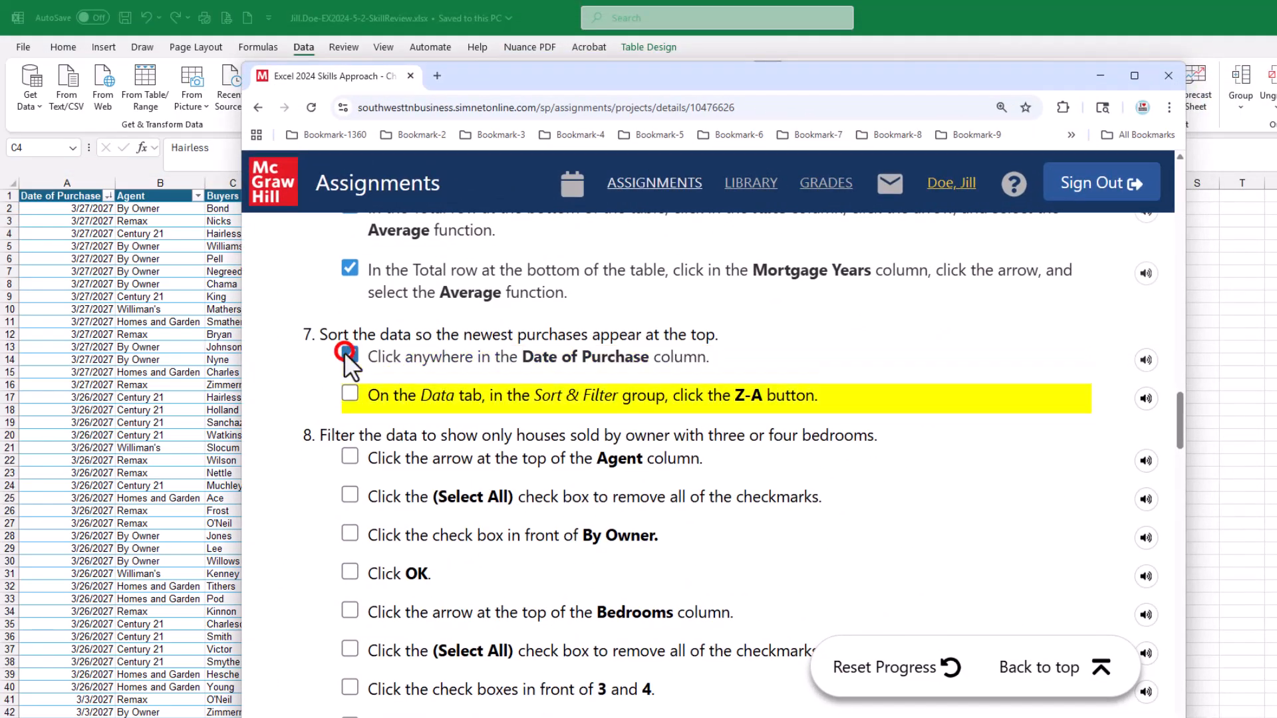
left_click(349, 394)
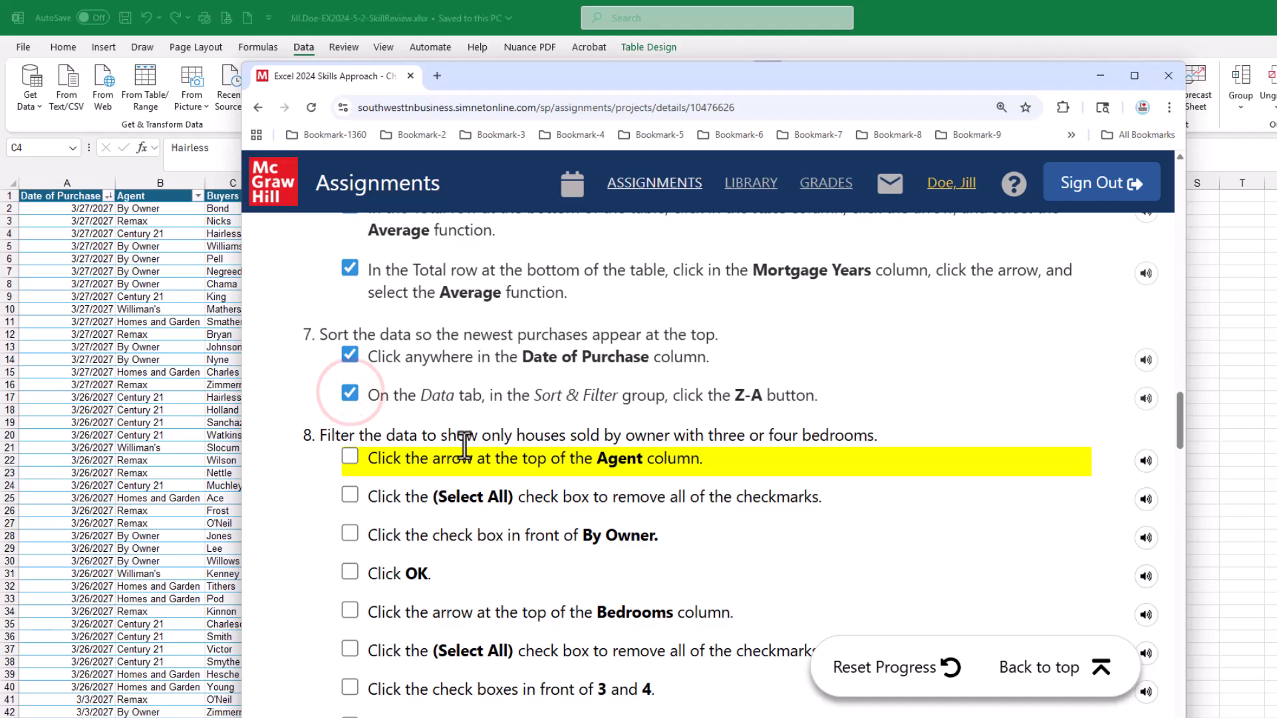
scroll(764, 433, "down", 5)
scroll(766, 433, "up", 3)
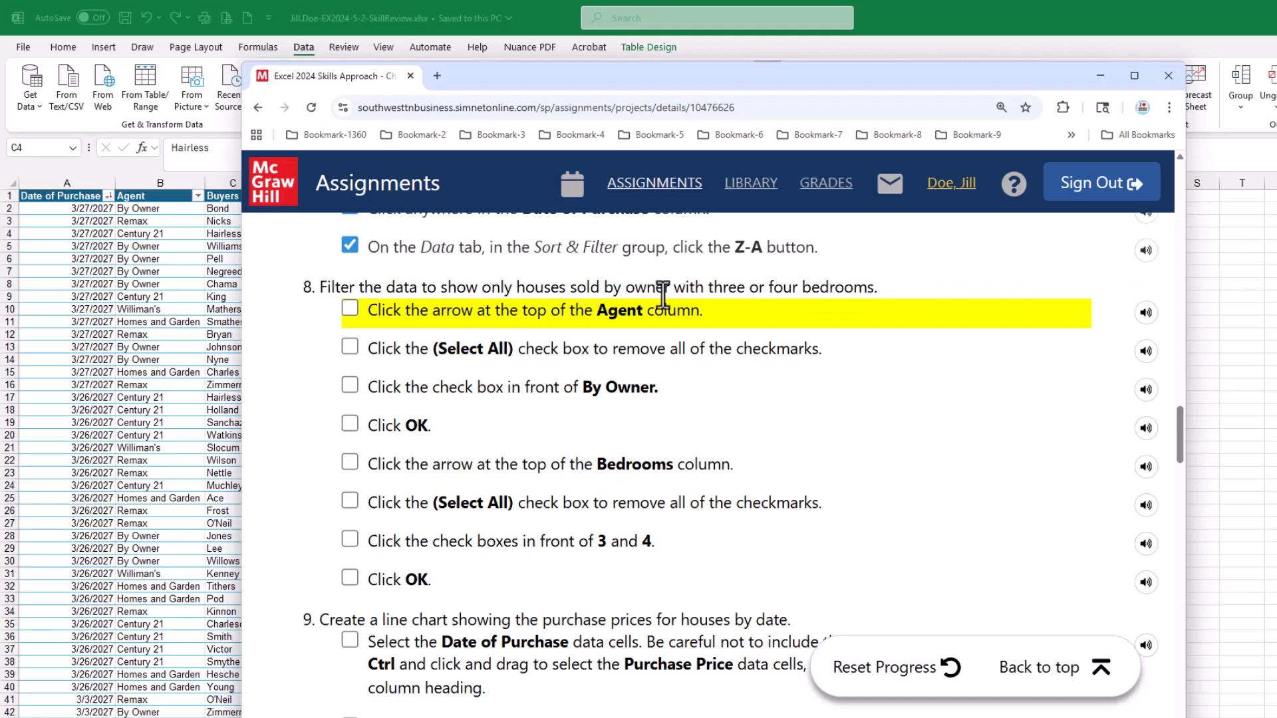
left_click_drag(618, 72, 1276, 90)
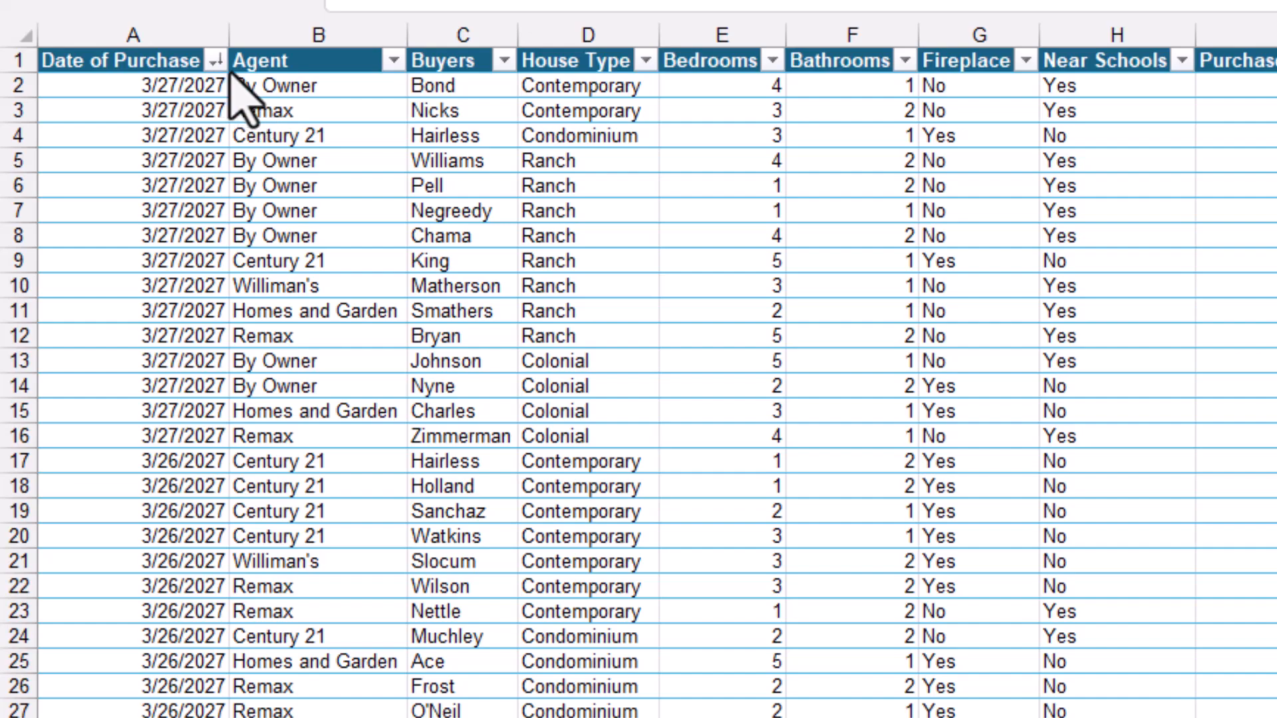
left_click(393, 62)
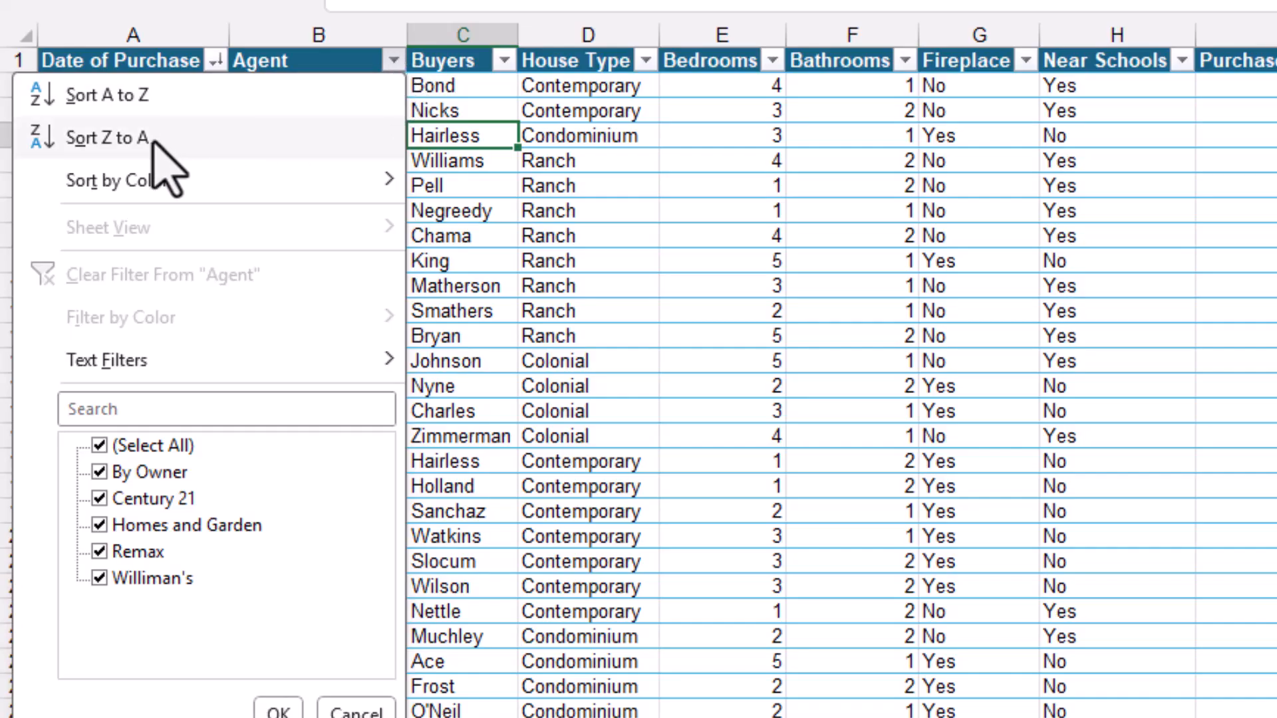
mouse_move(149, 179)
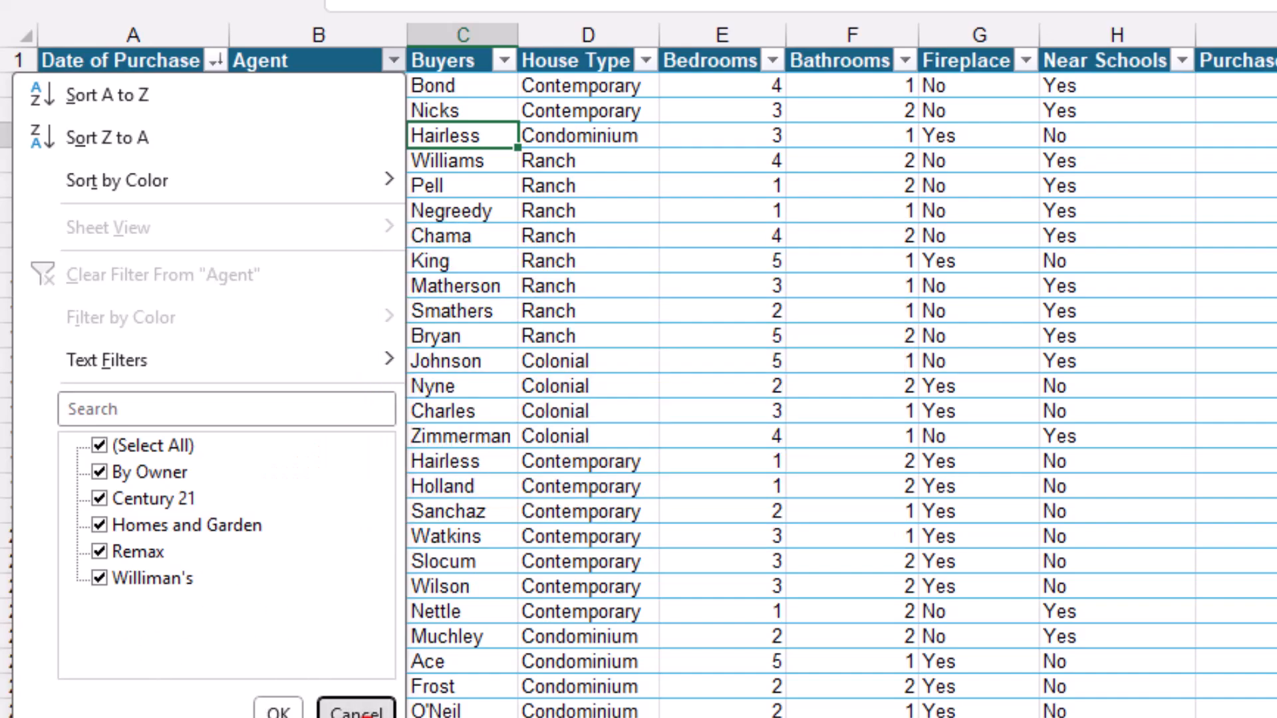
left_click(354, 709)
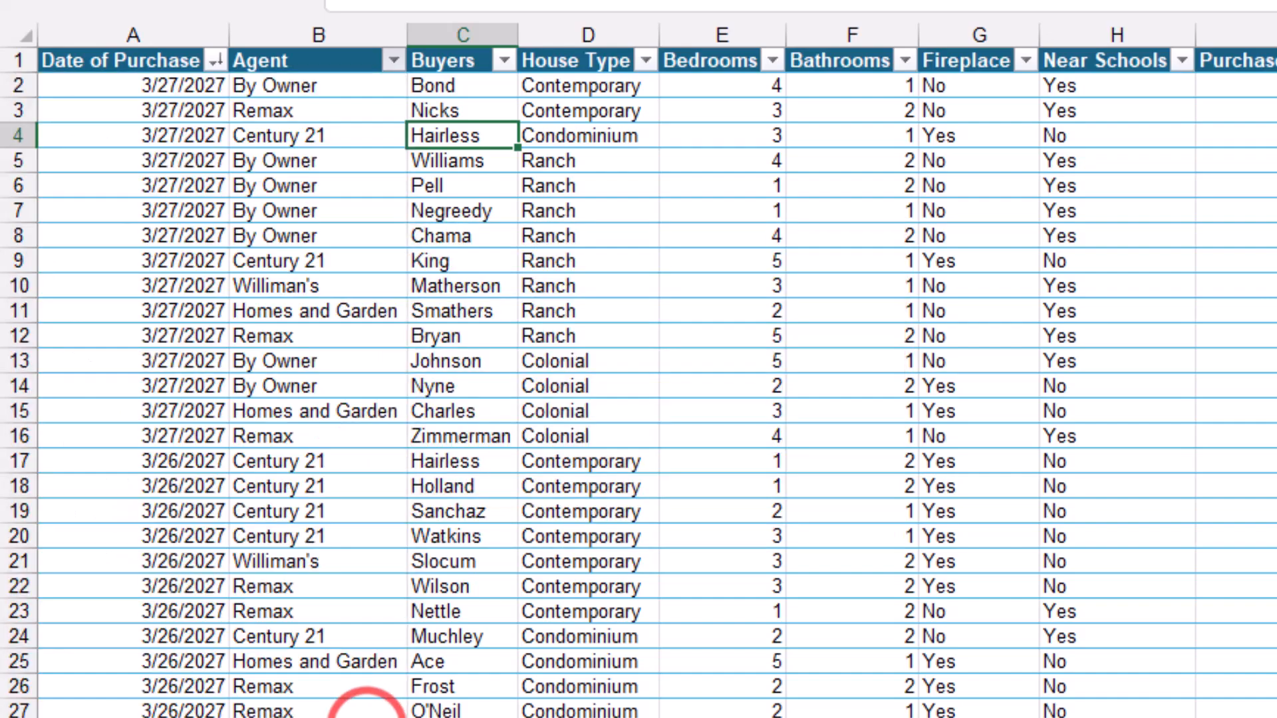
Edit the first Agent entry in B2 to ByOwner, removing the space, to demonstrate an inconsistent value
left_click(464, 85)
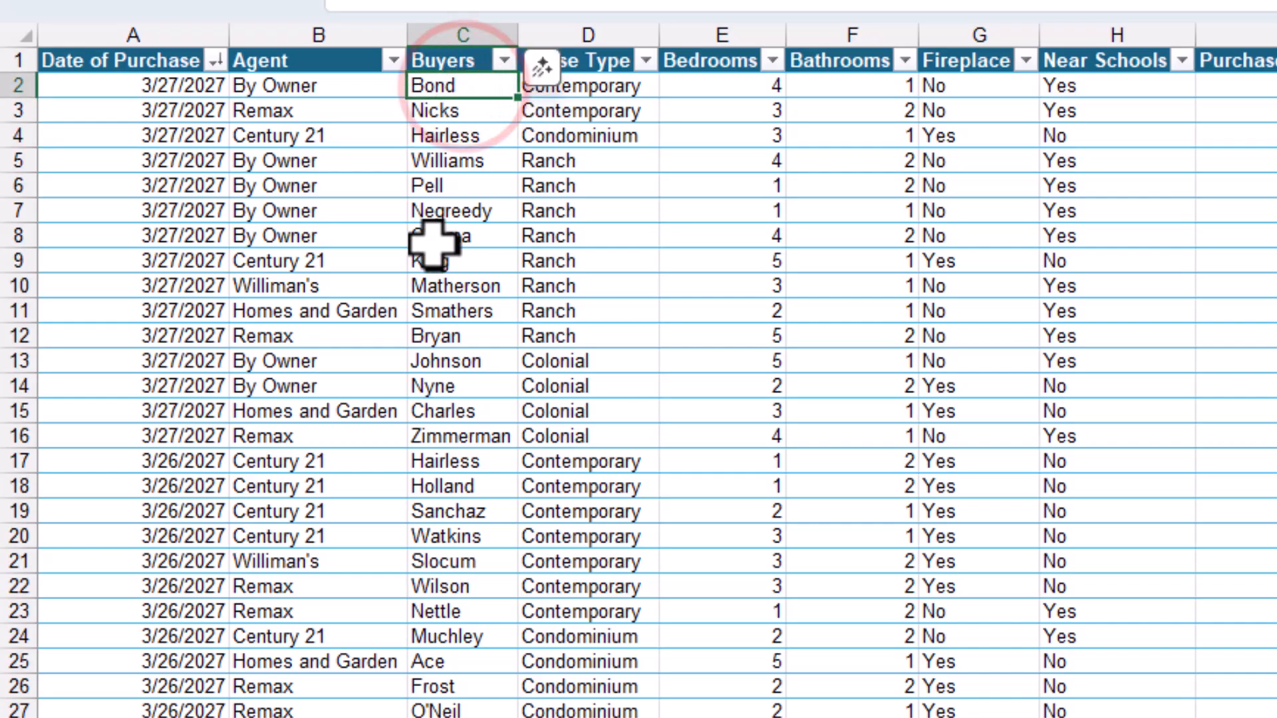
left_click(294, 85)
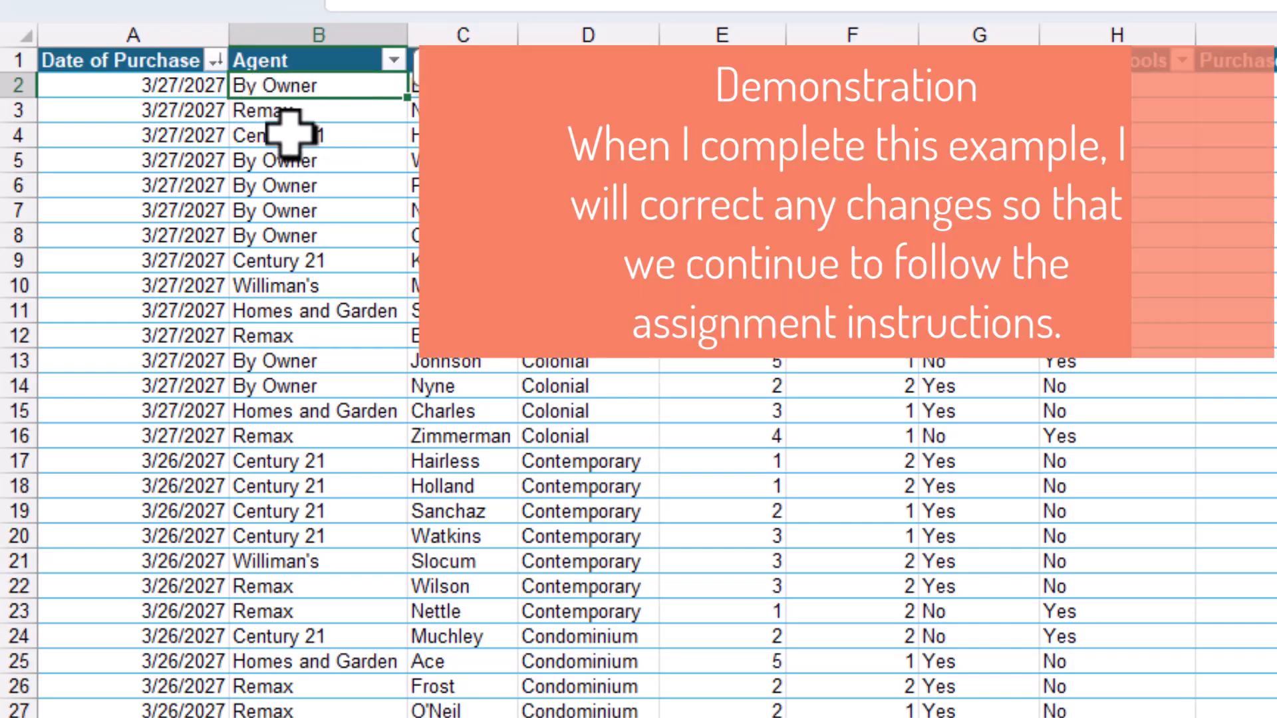
double_click(264, 85)
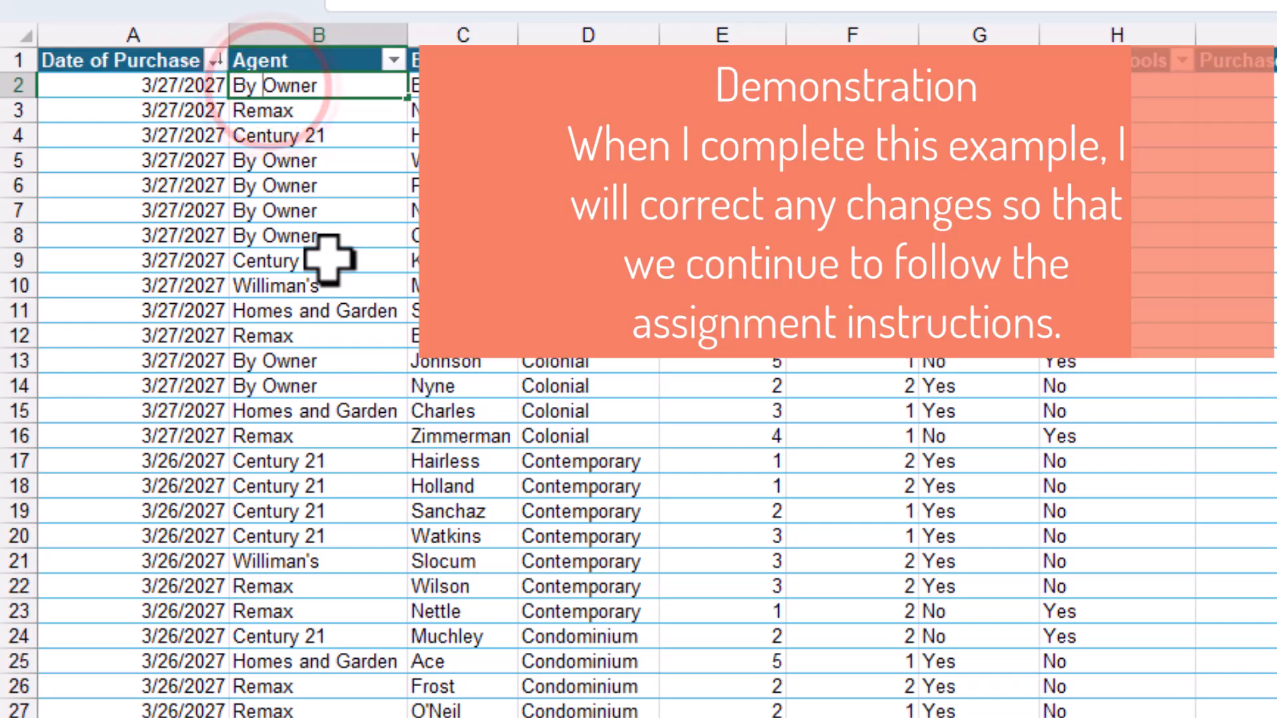
key("BackSpace")
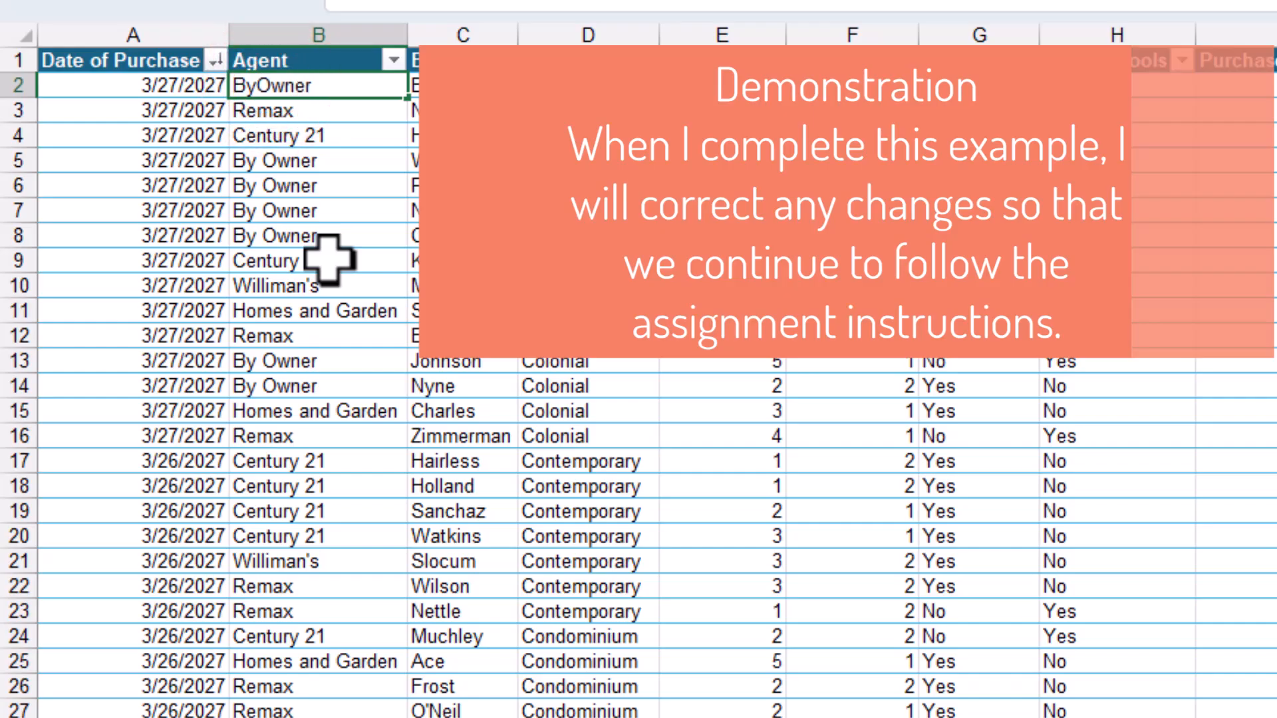
key("Return")
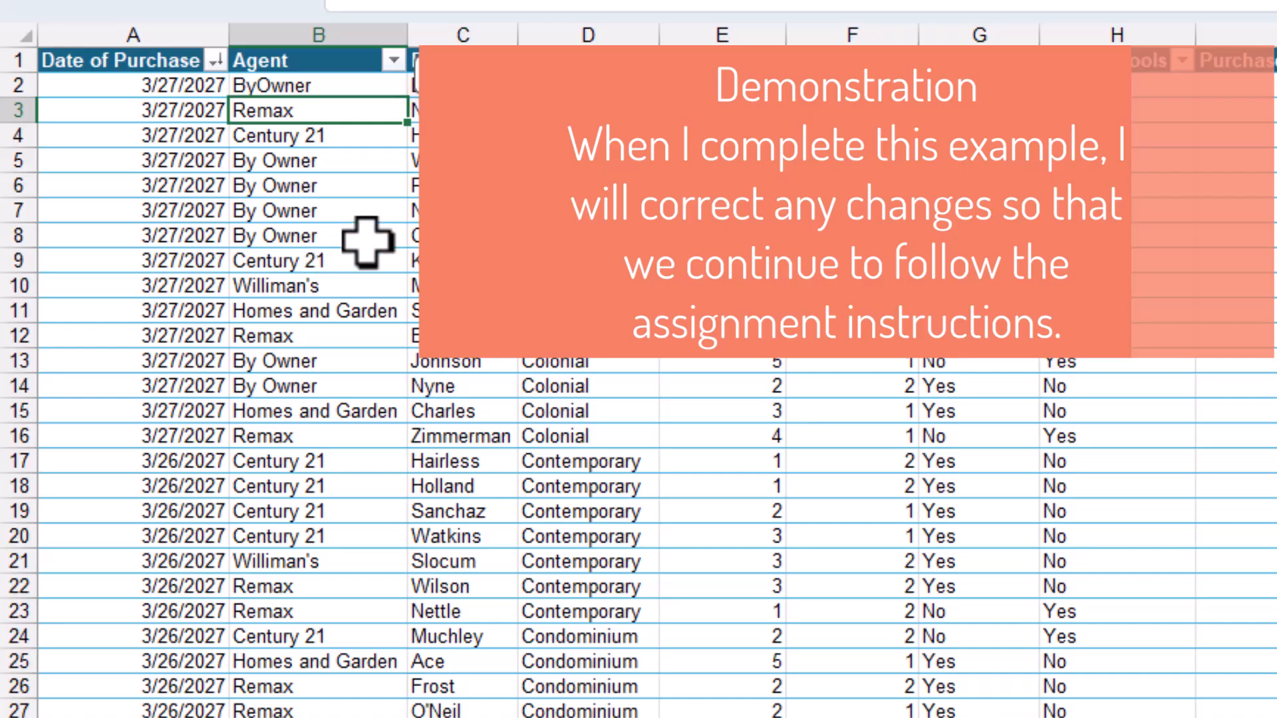
Filter the Agent column to show only the misspelled ByOwner entry
left_click(395, 60)
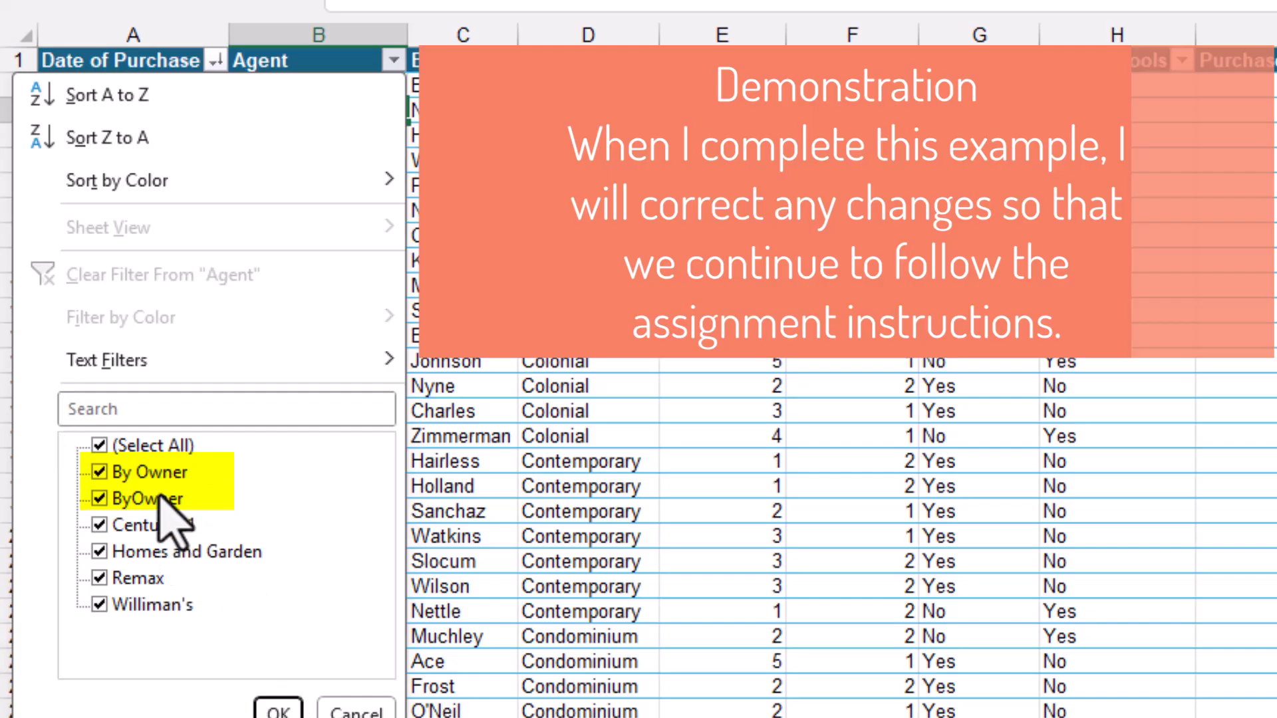
left_click(98, 446)
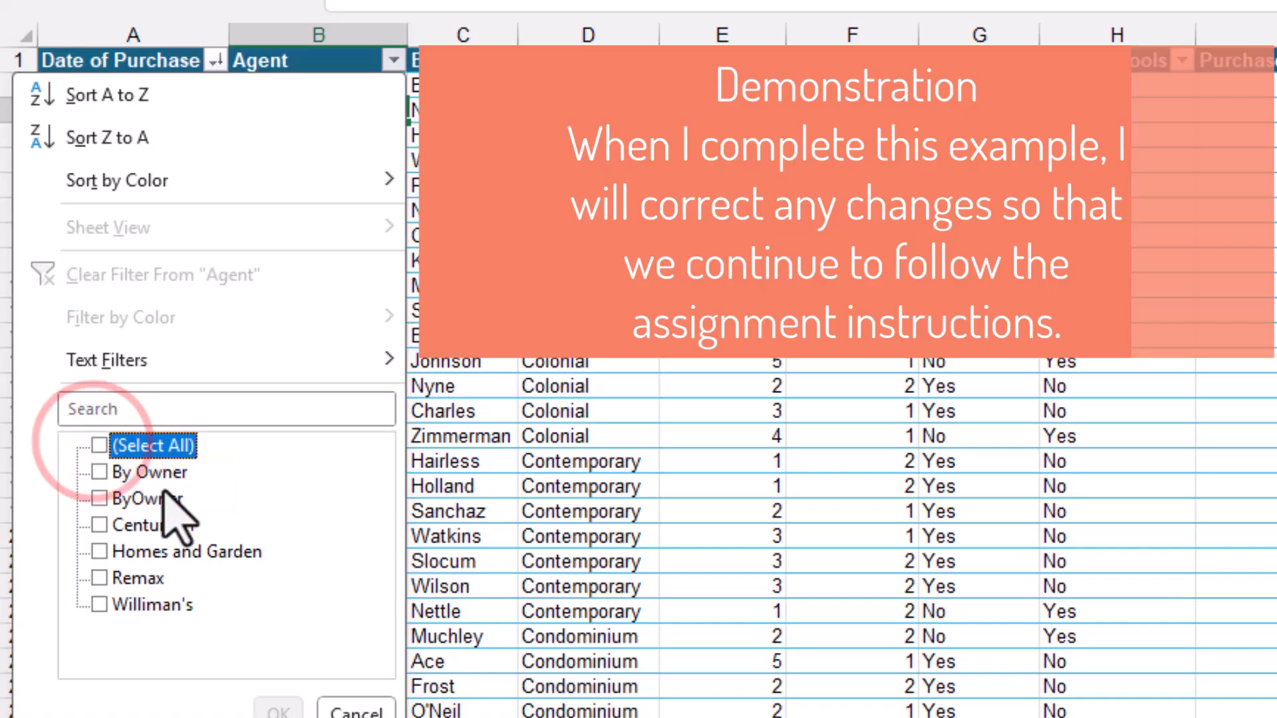
left_click(98, 498)
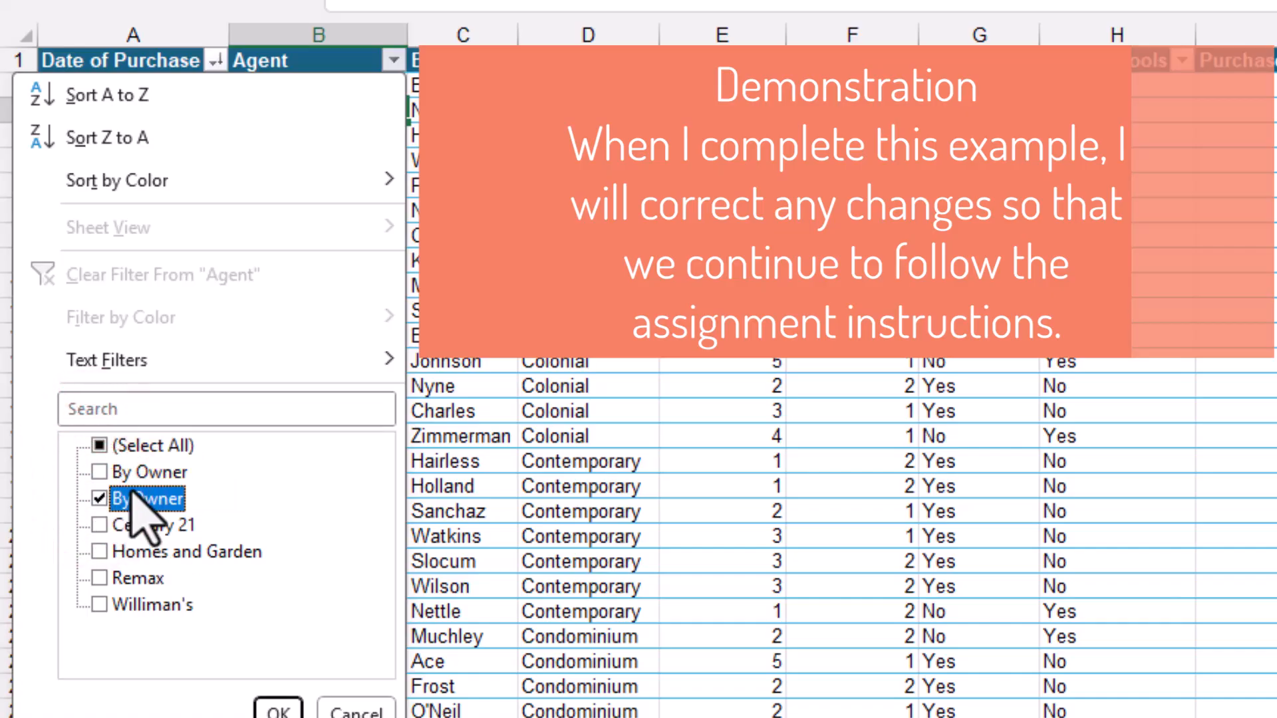
left_click(278, 710)
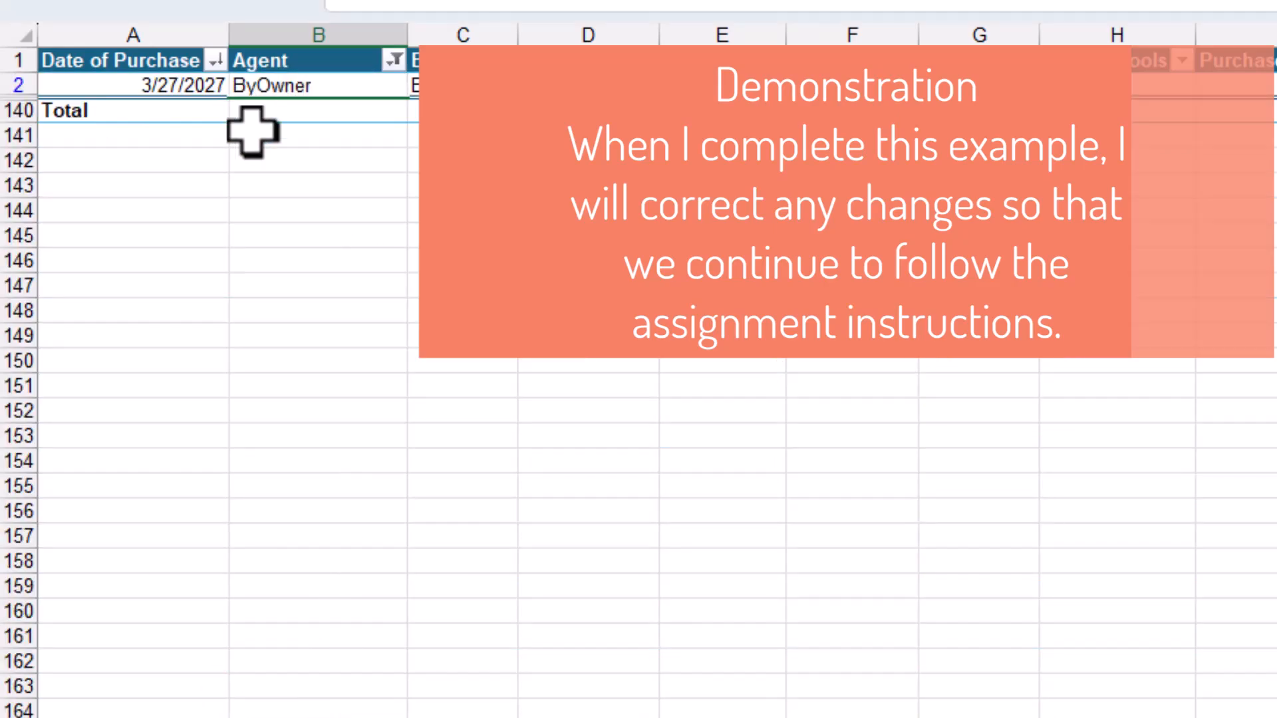
Restore the Agent entry in B2 to By Owner
double_click(252, 81)
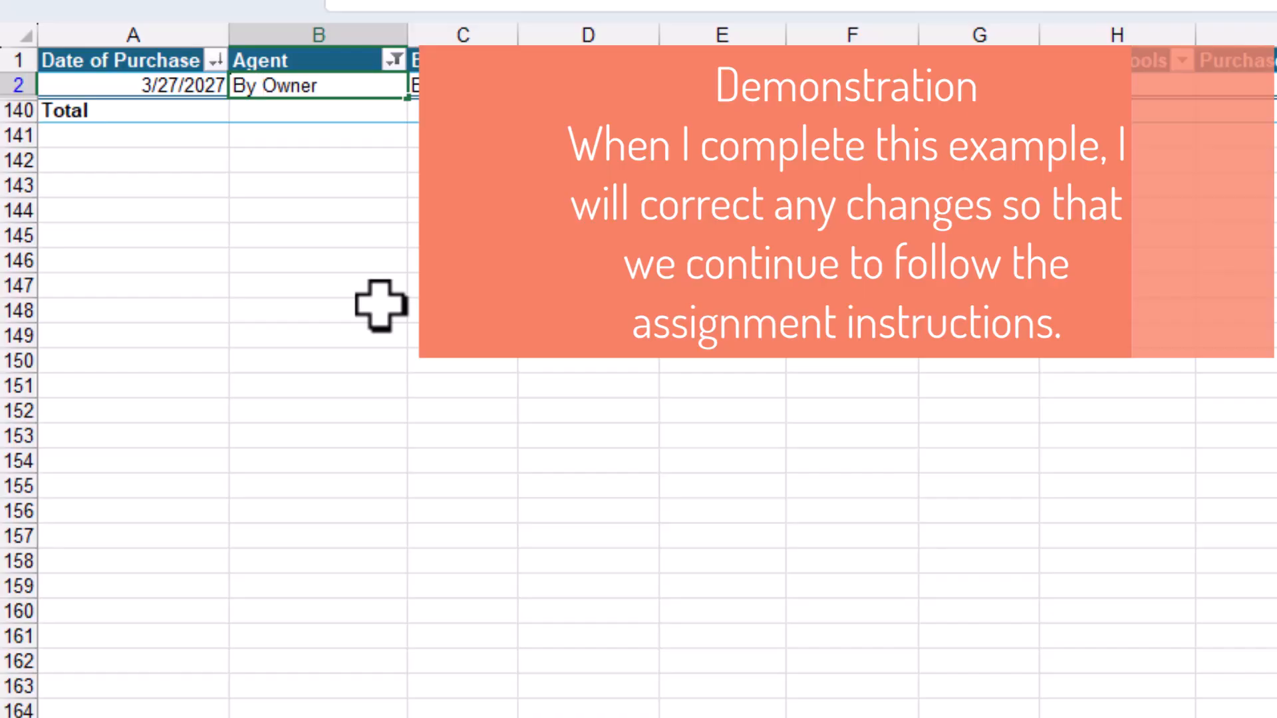
key("Return")
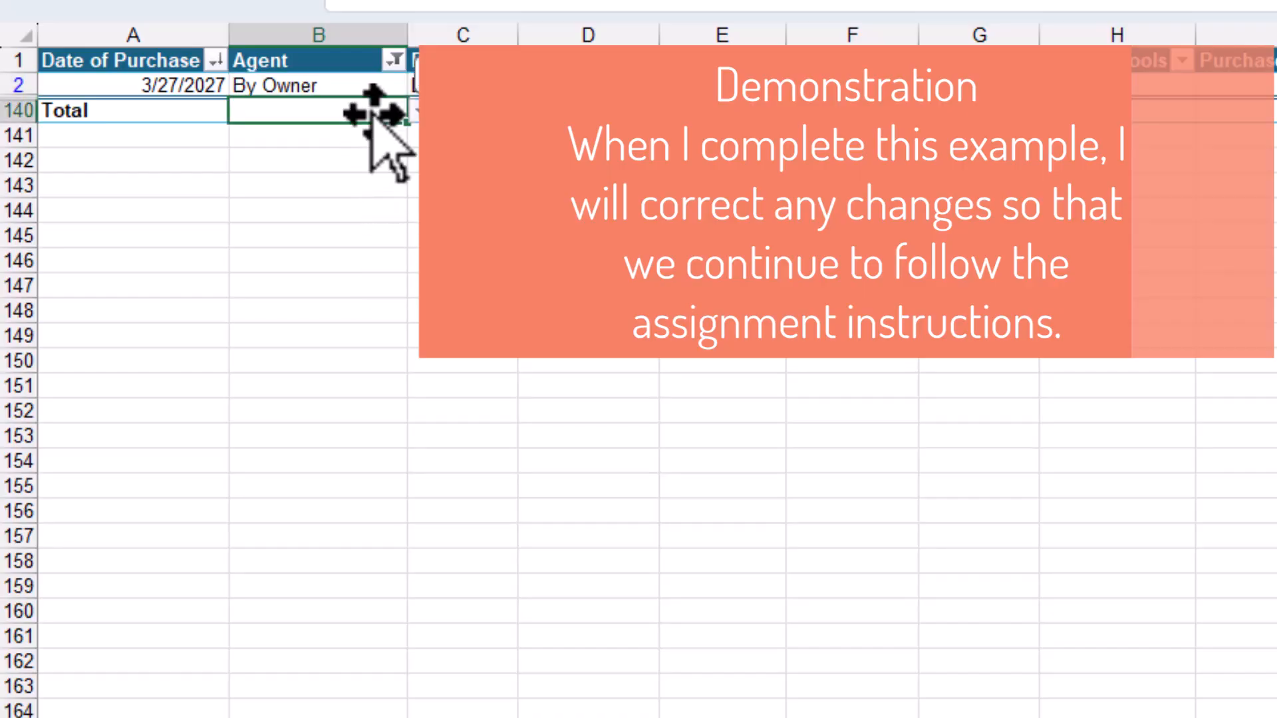
left_click(393, 61)
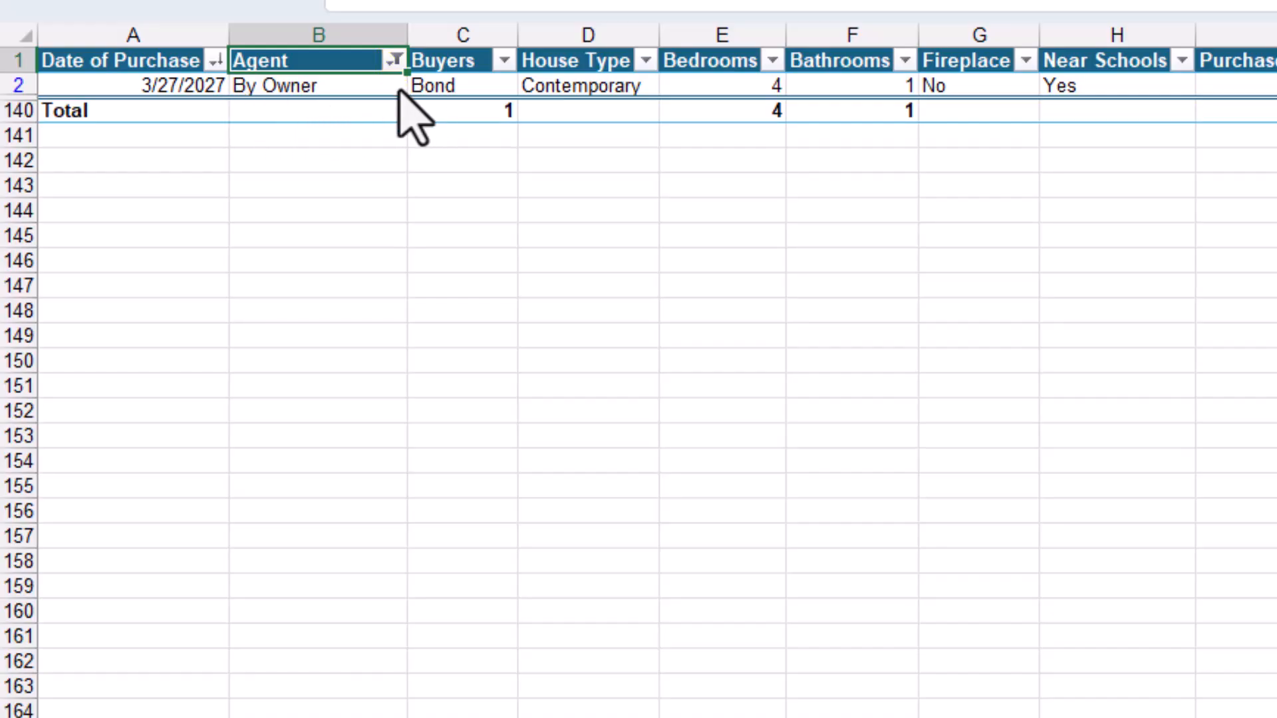
Reselect all agents in the Agent column filter to show every row again
left_click(394, 60)
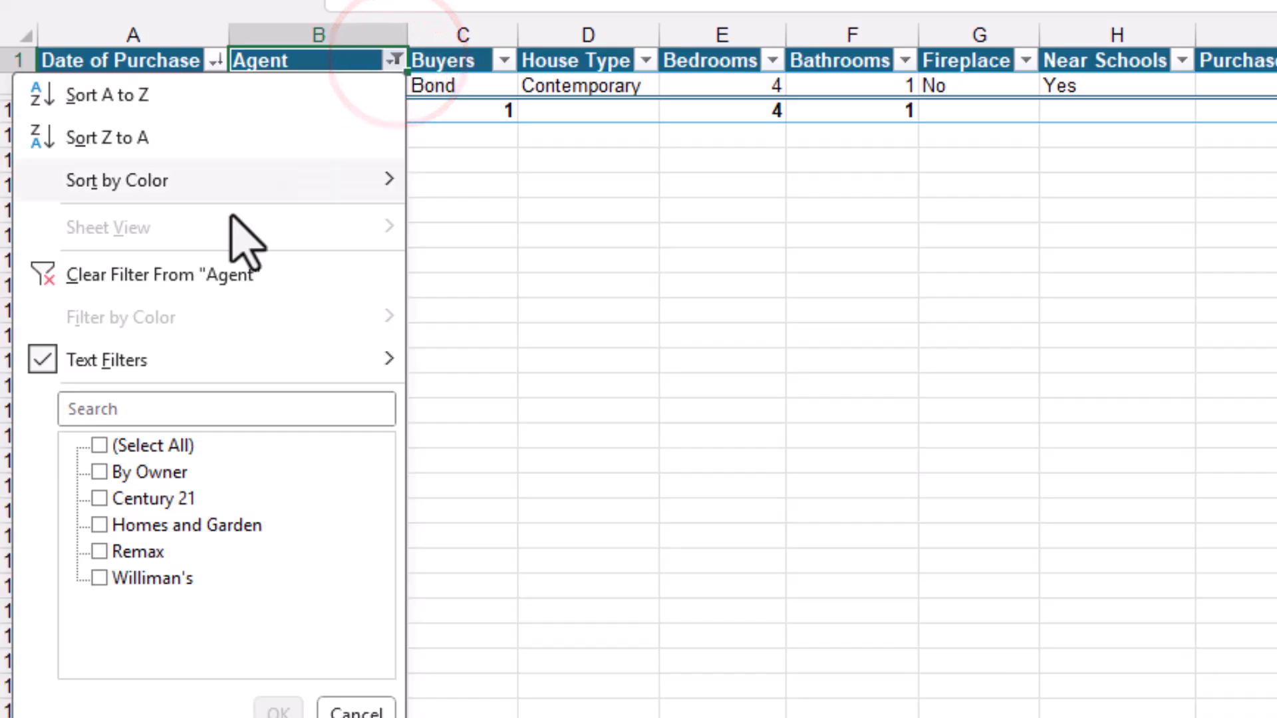
left_click(98, 446)
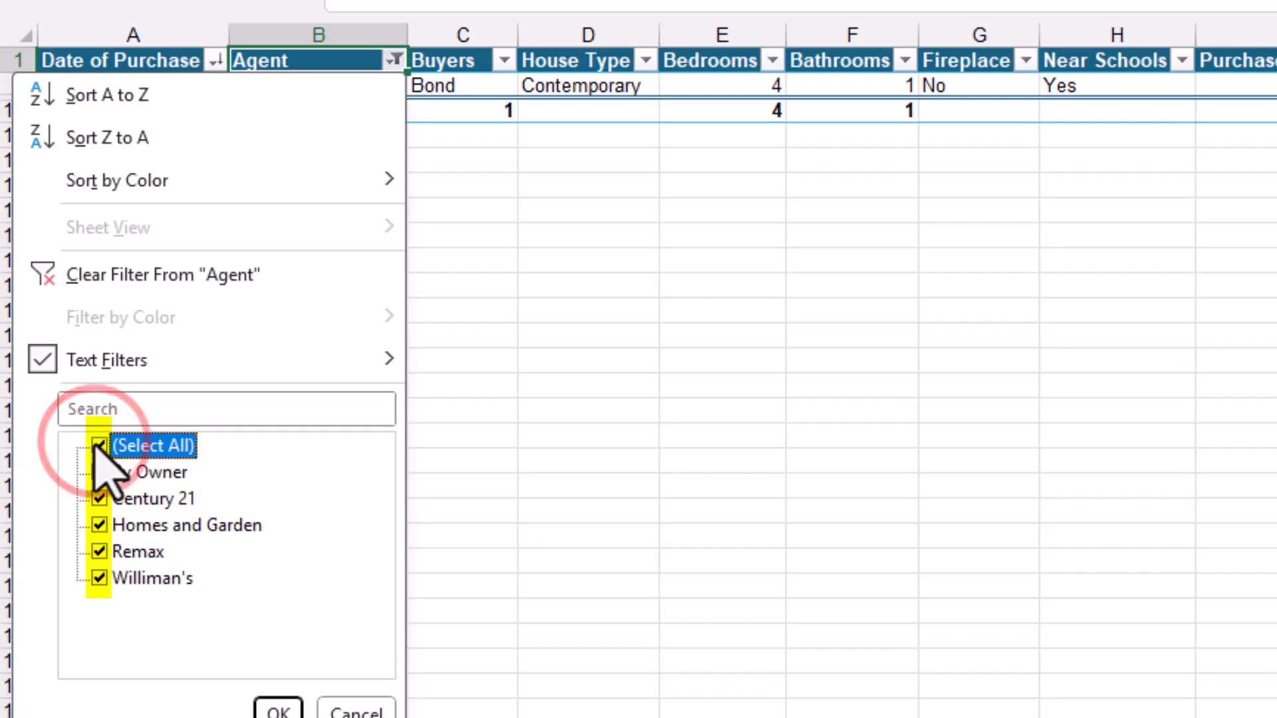
left_click(278, 711)
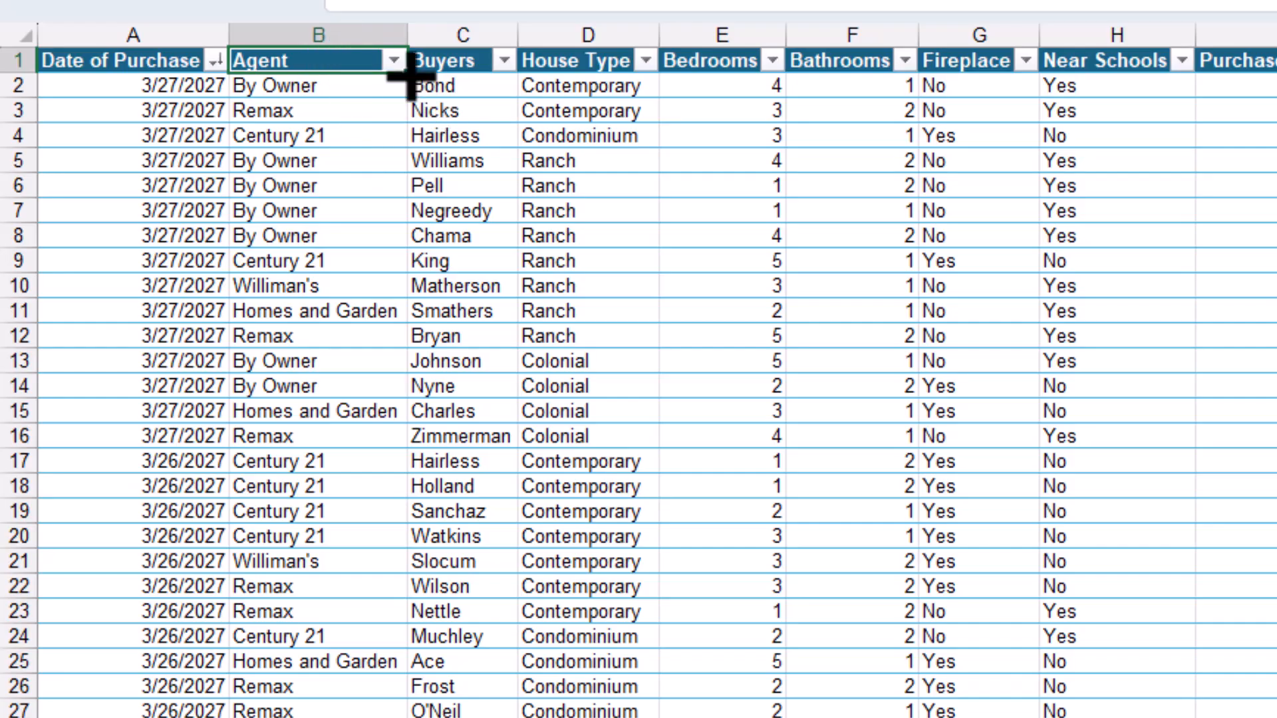
Filter the Agent column to show only houses sold By Owner
left_click(394, 61)
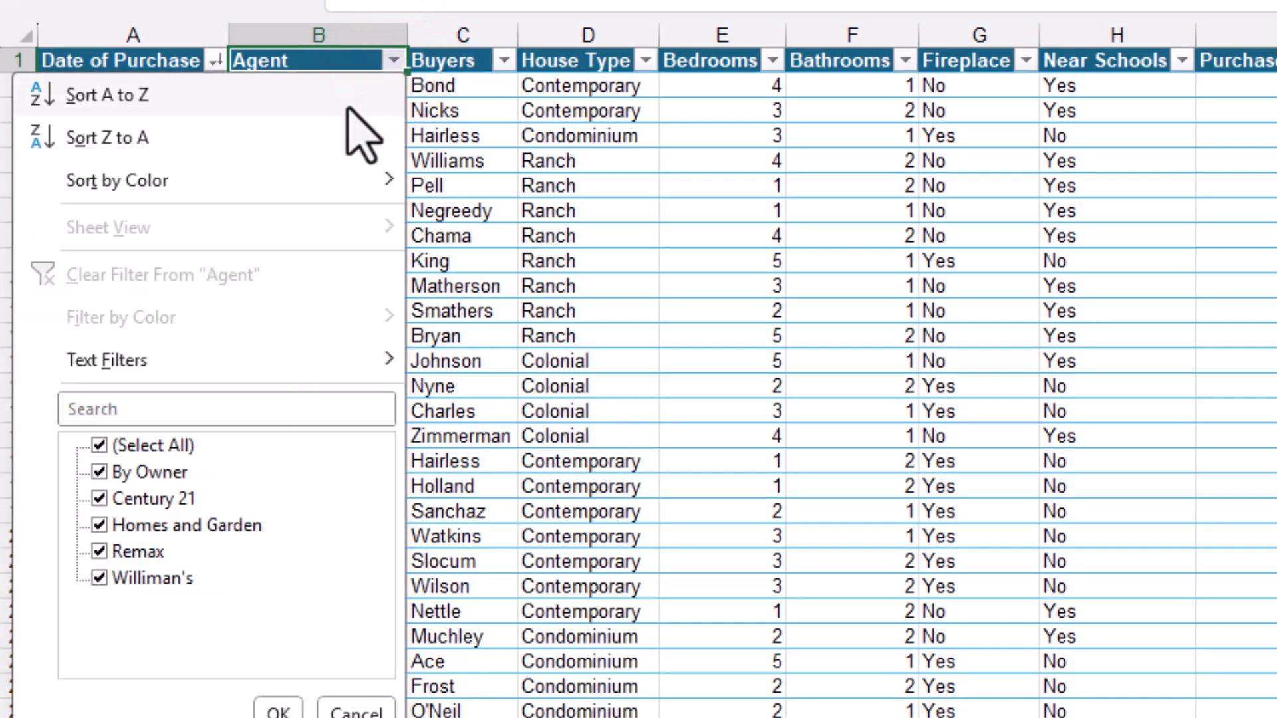
left_click(99, 445)
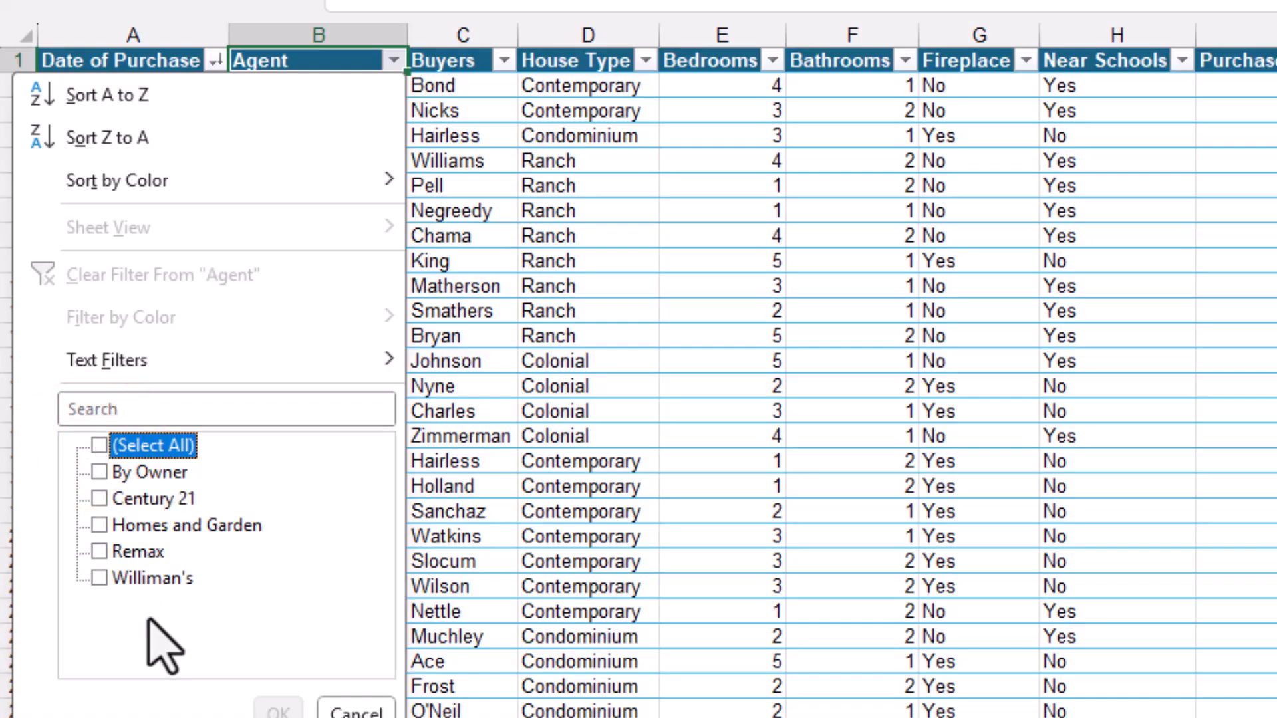
left_click(97, 473)
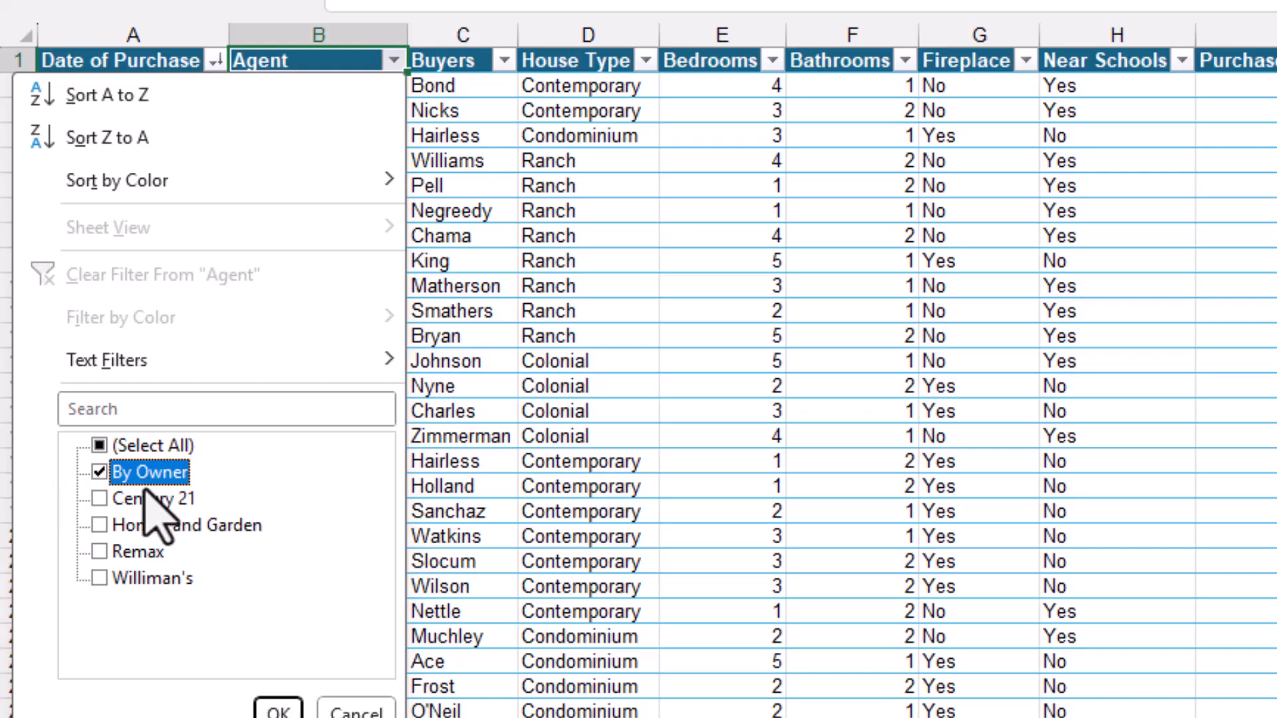
left_click(282, 708)
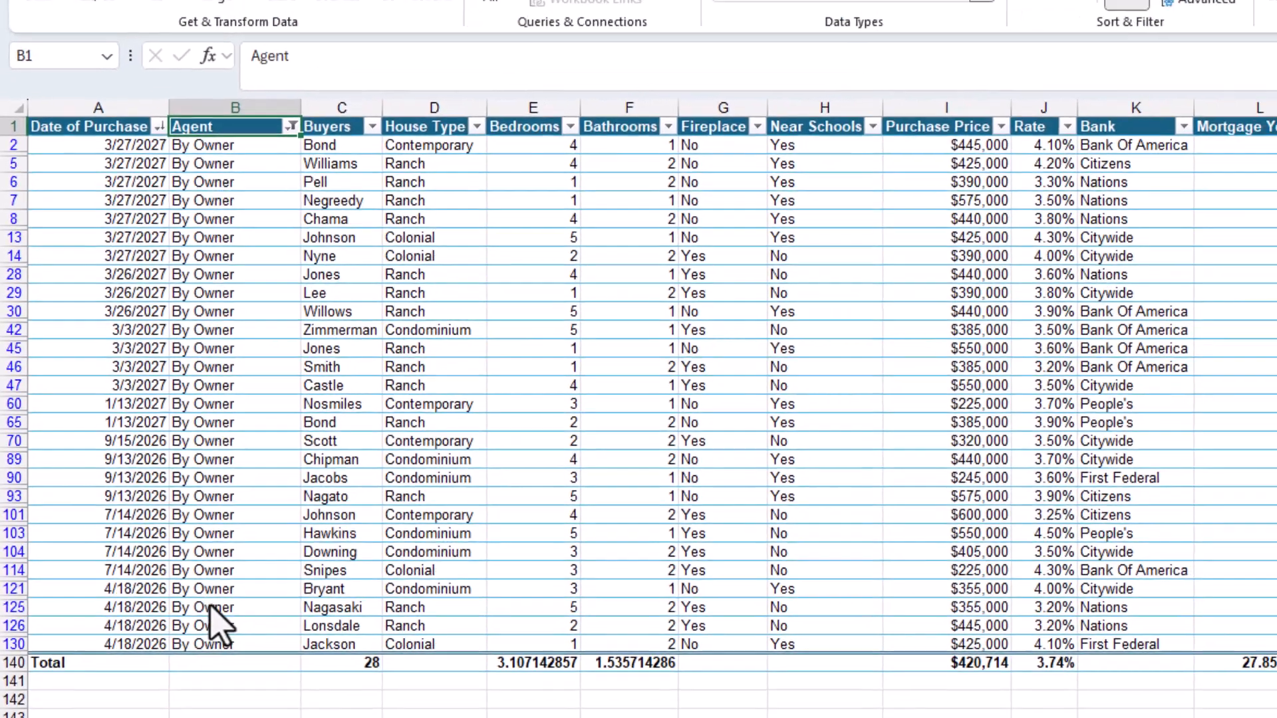
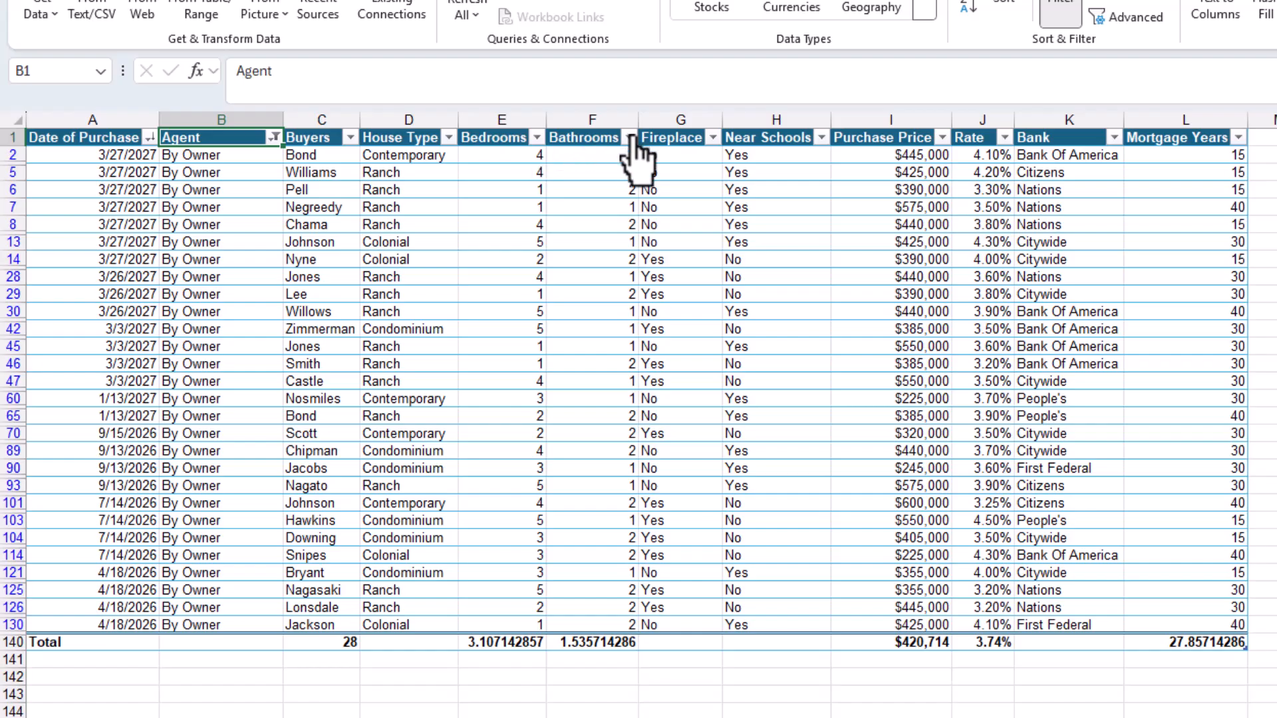
Filter the Bedrooms column to show only houses with 3 or 4 bedrooms, then save the workbook
left_click(535, 137)
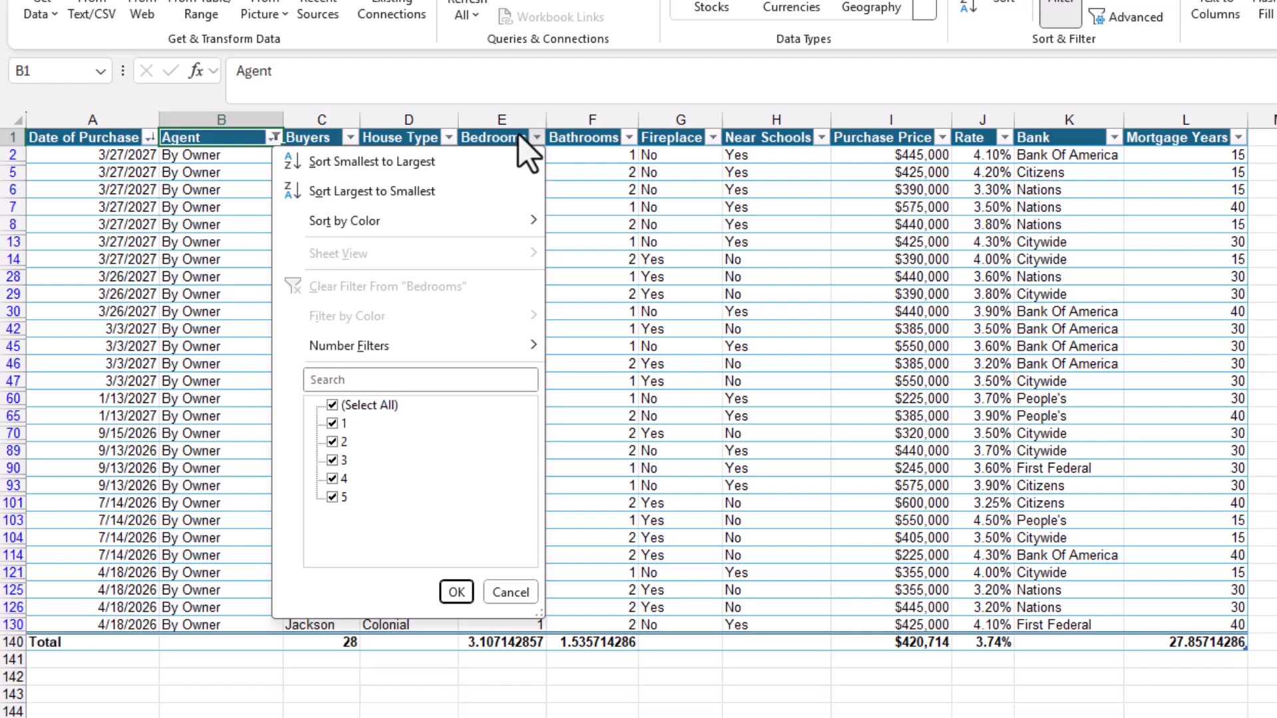
left_click(332, 405)
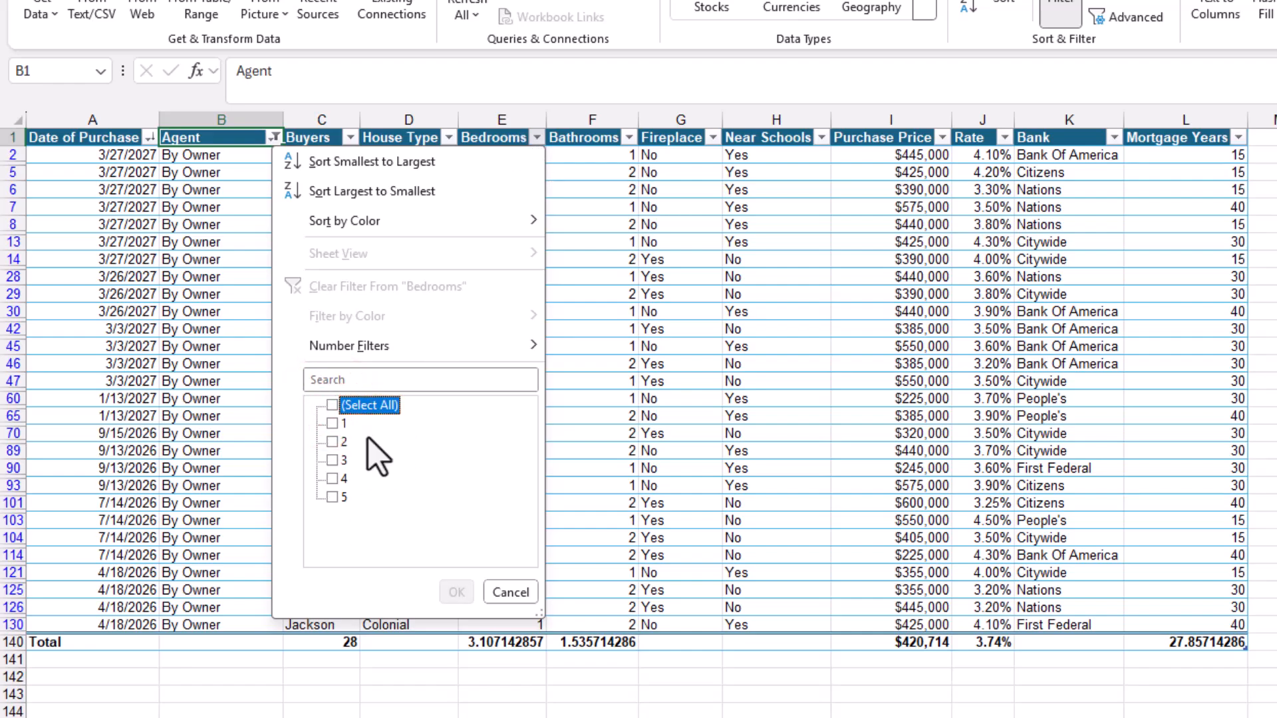
left_click(332, 460)
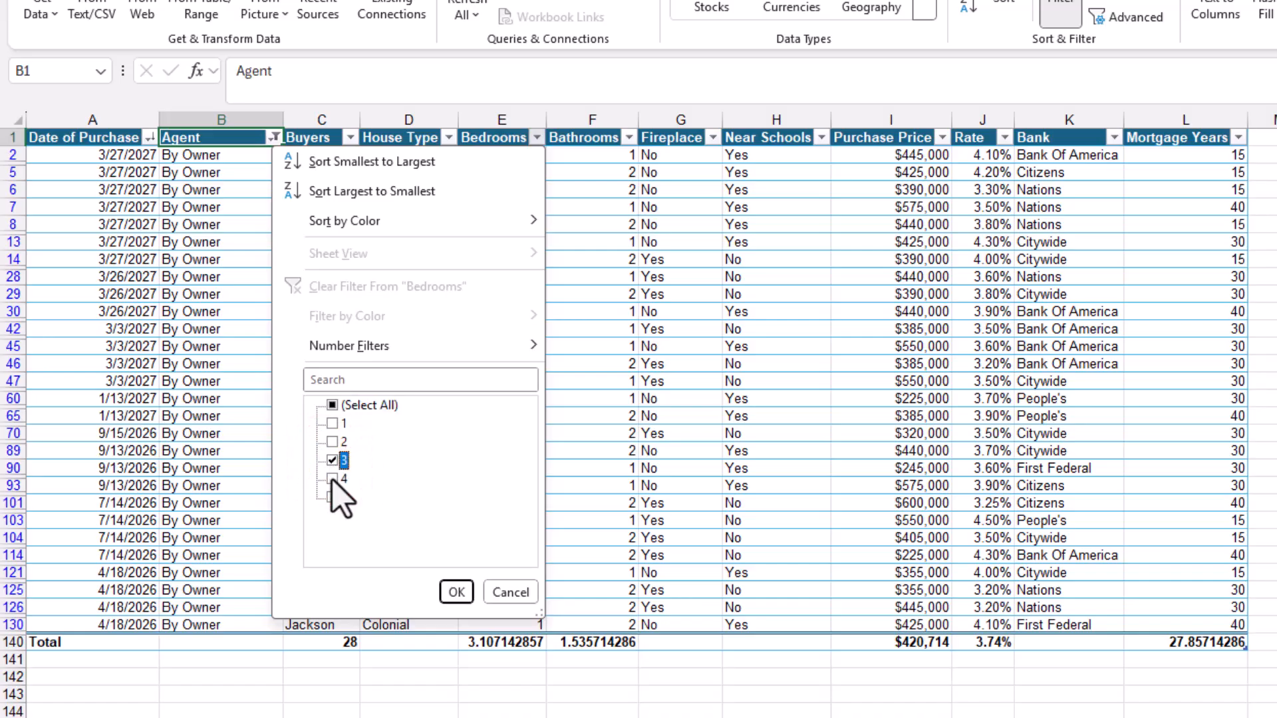
left_click(332, 478)
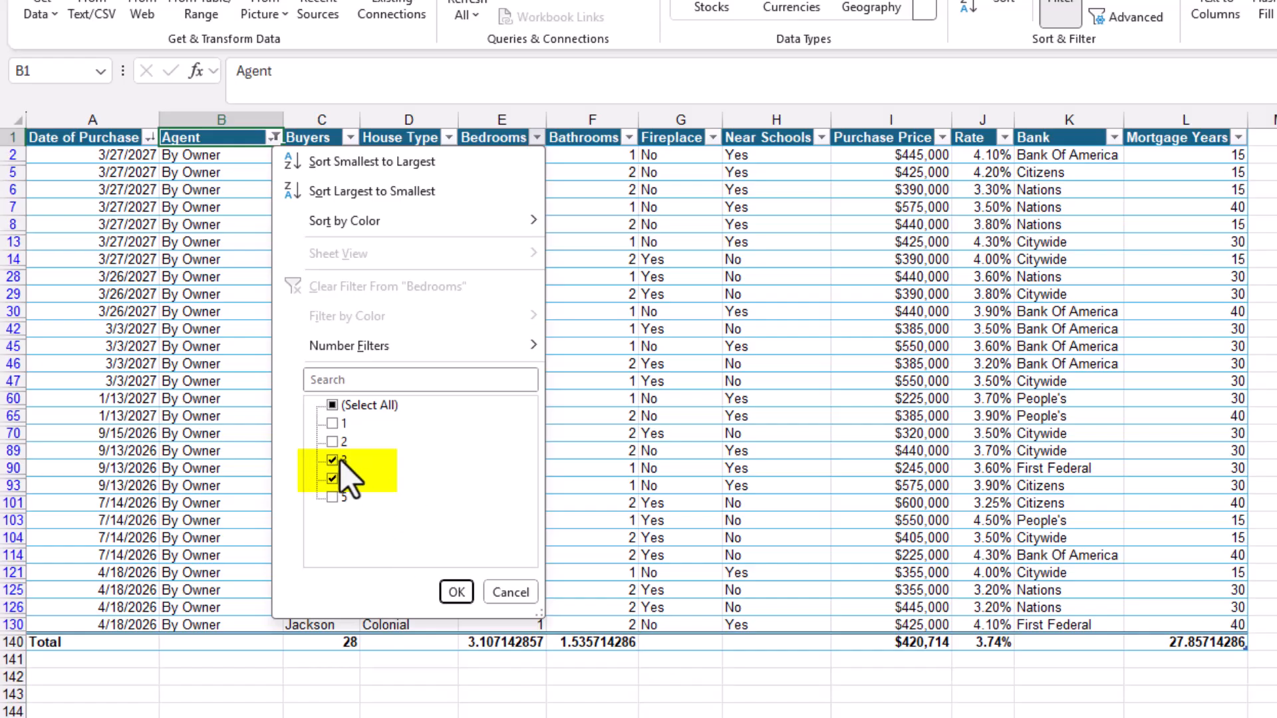
left_click(446, 590)
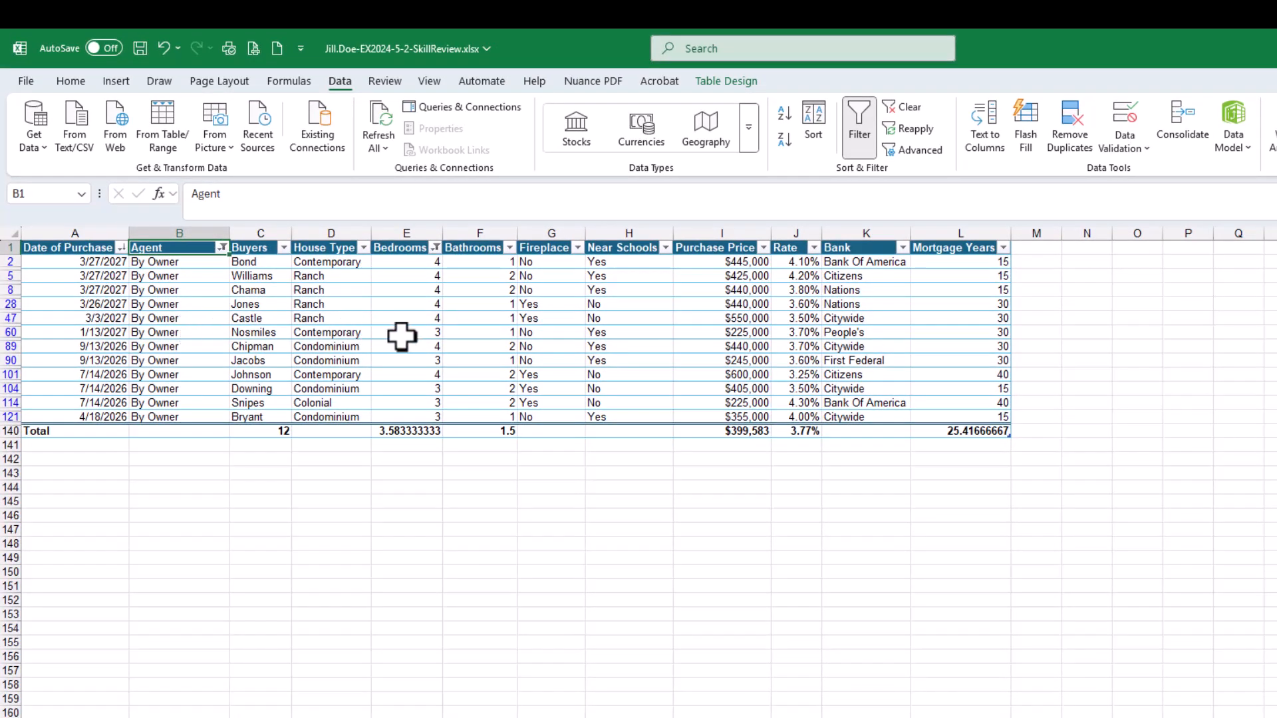
left_click(139, 48)
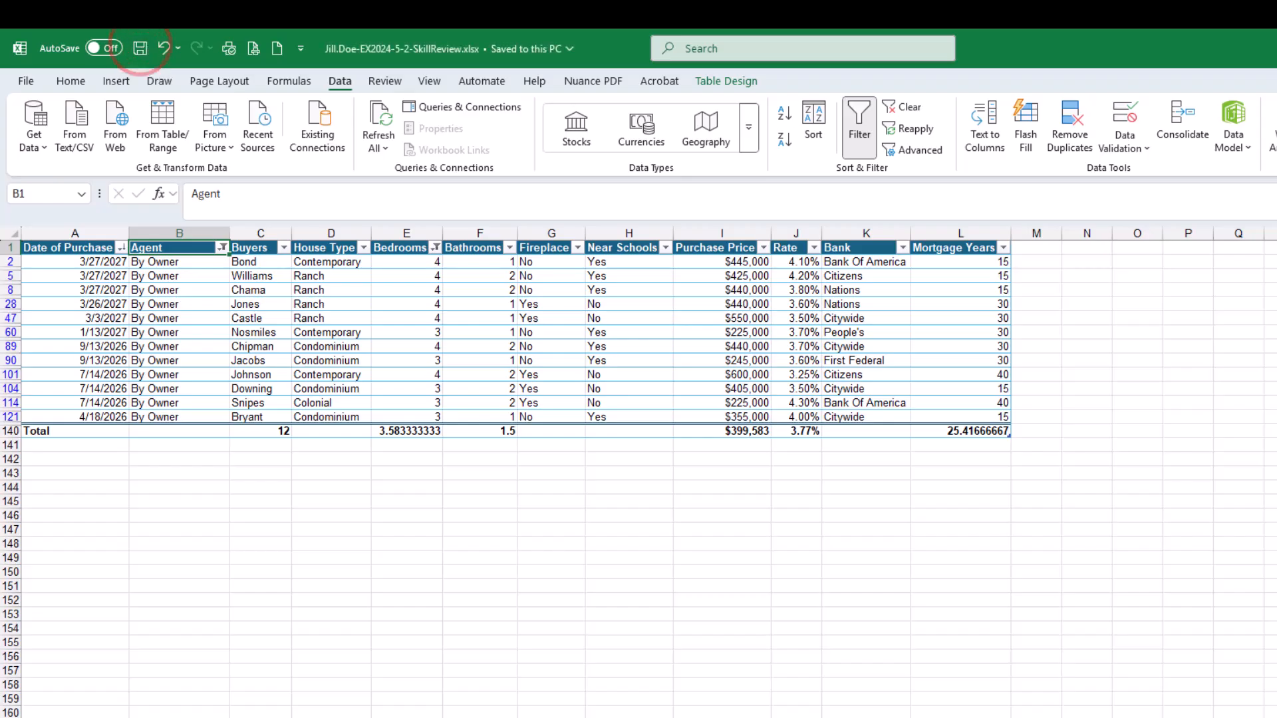
Tick off the completed filtering instructions in the SIMnet assignment checklist
left_click_drag(1276, 89, 592, 100)
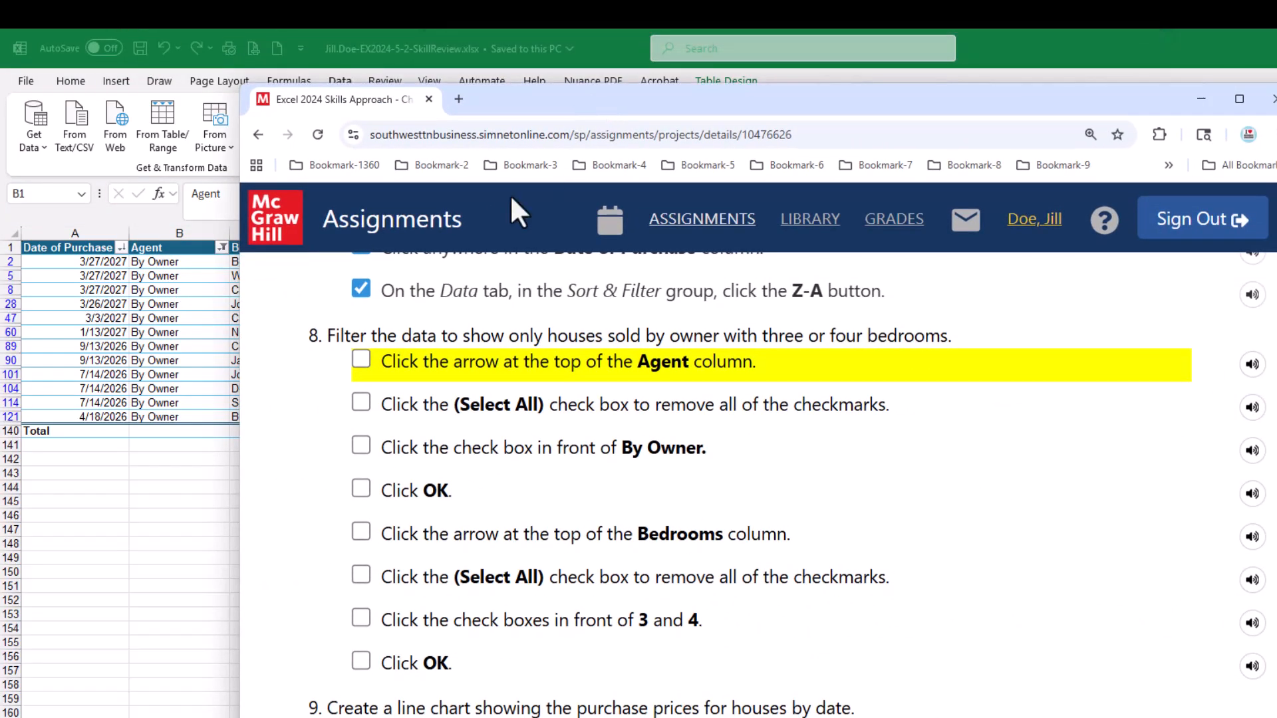
left_click(360, 361)
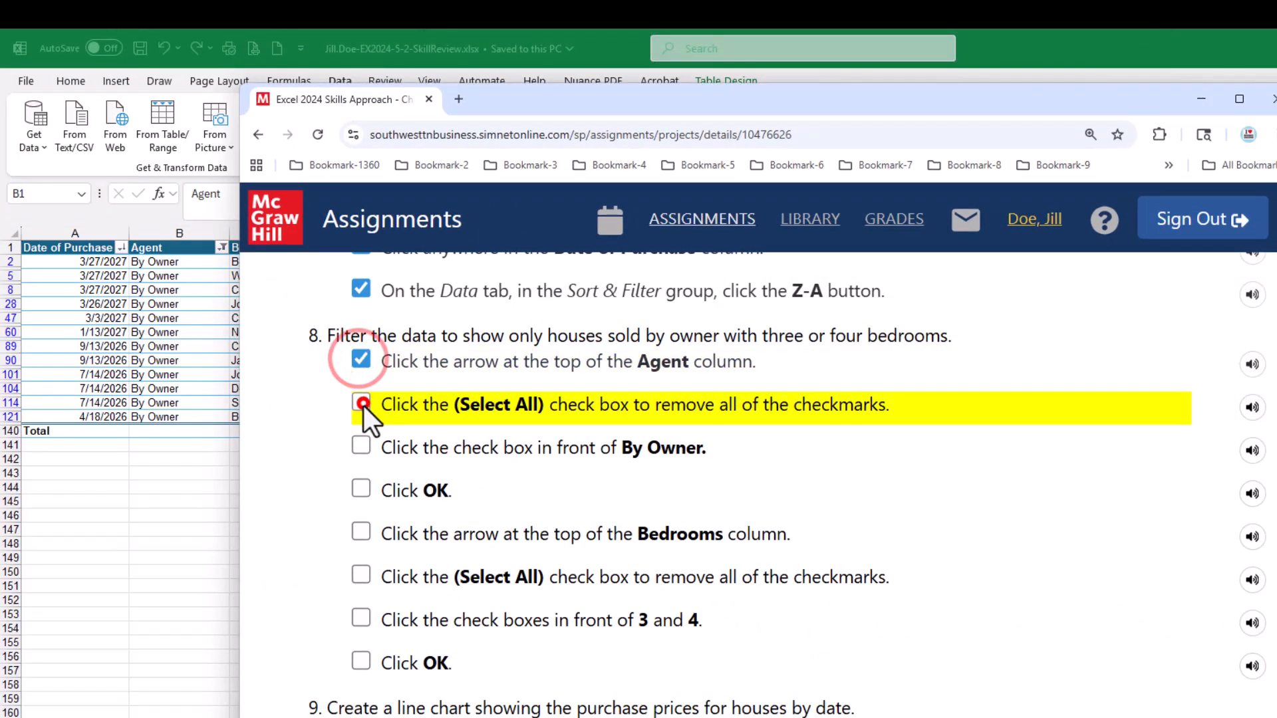
left_click(361, 403)
left_click(362, 444)
left_click(360, 490)
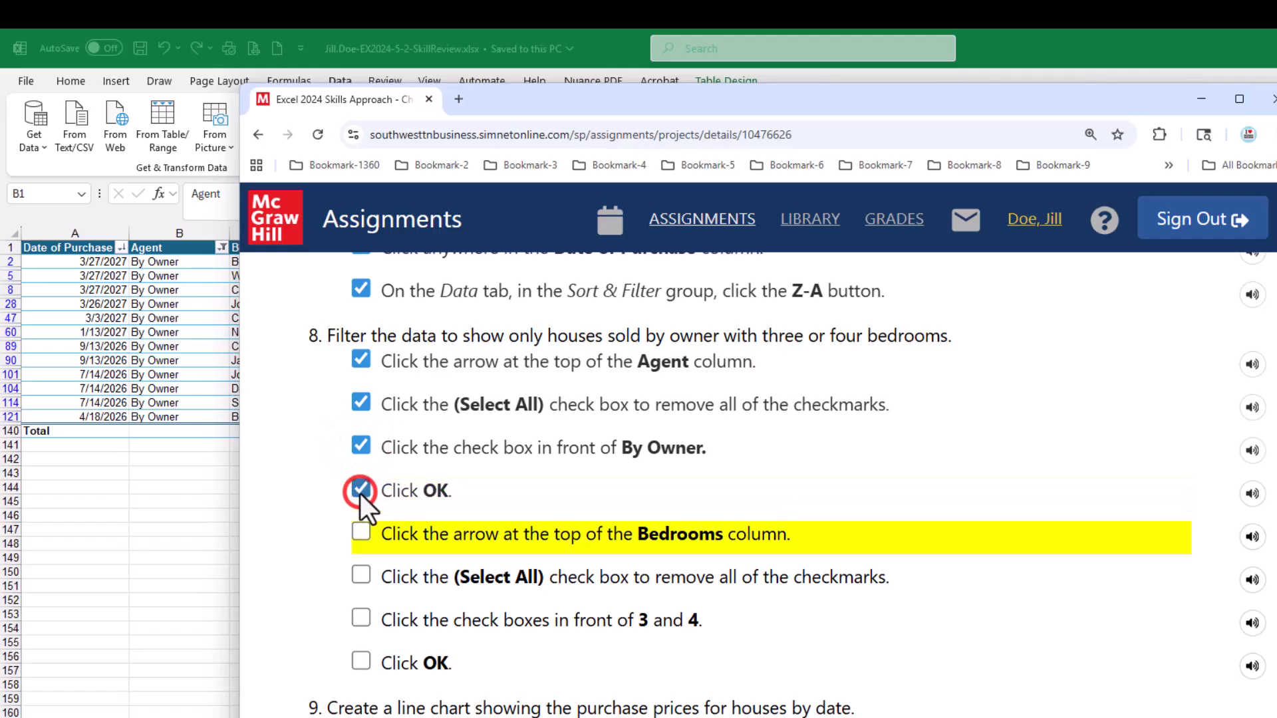
left_click(359, 532)
left_click(361, 576)
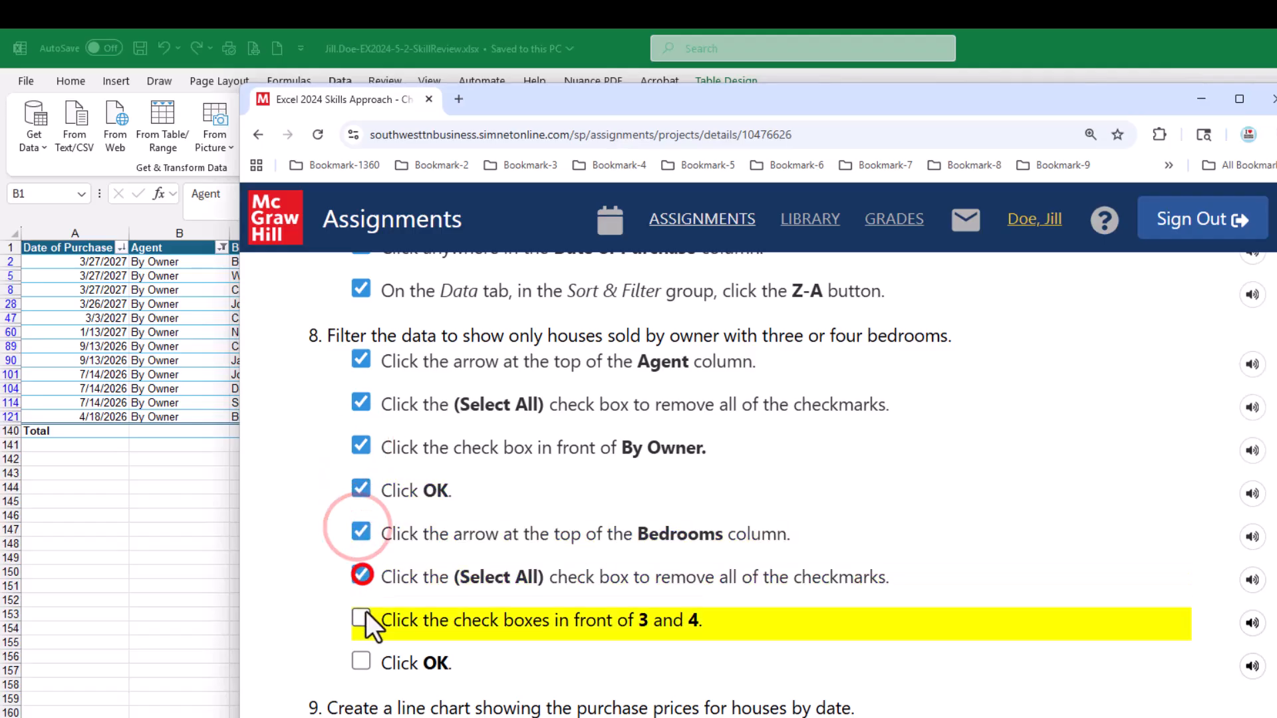
left_click(361, 616)
left_click(361, 660)
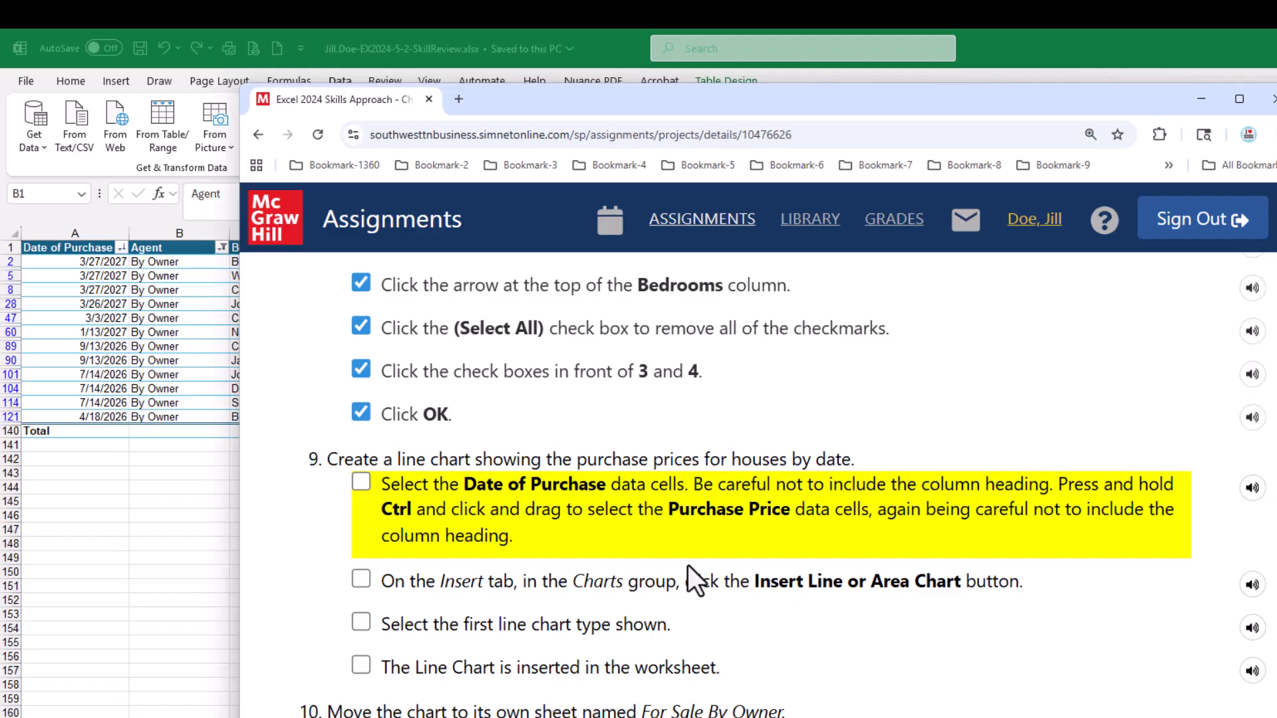
scroll(688, 565, "down", 1)
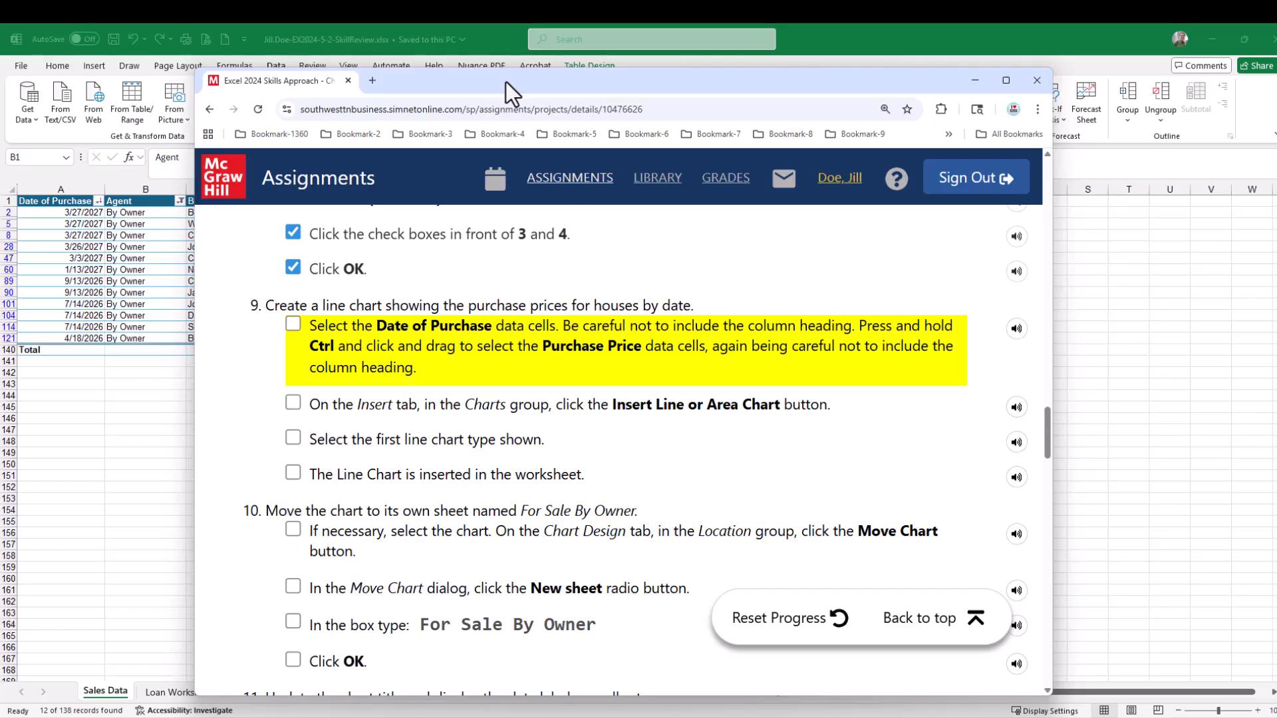
left_click_drag(505, 82, 1276, 126)
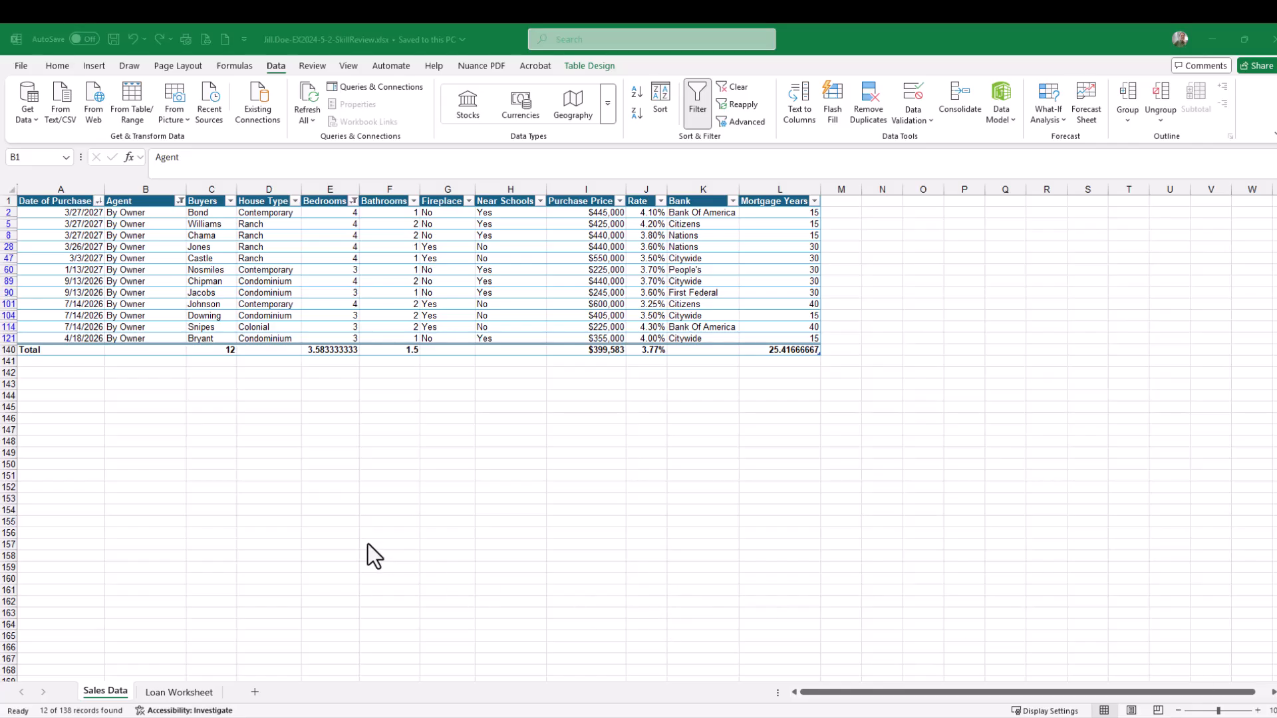
Insert a 2-D line chart from the Date of Purchase and Purchase Price data cells, excluding their headings
left_click(127, 283)
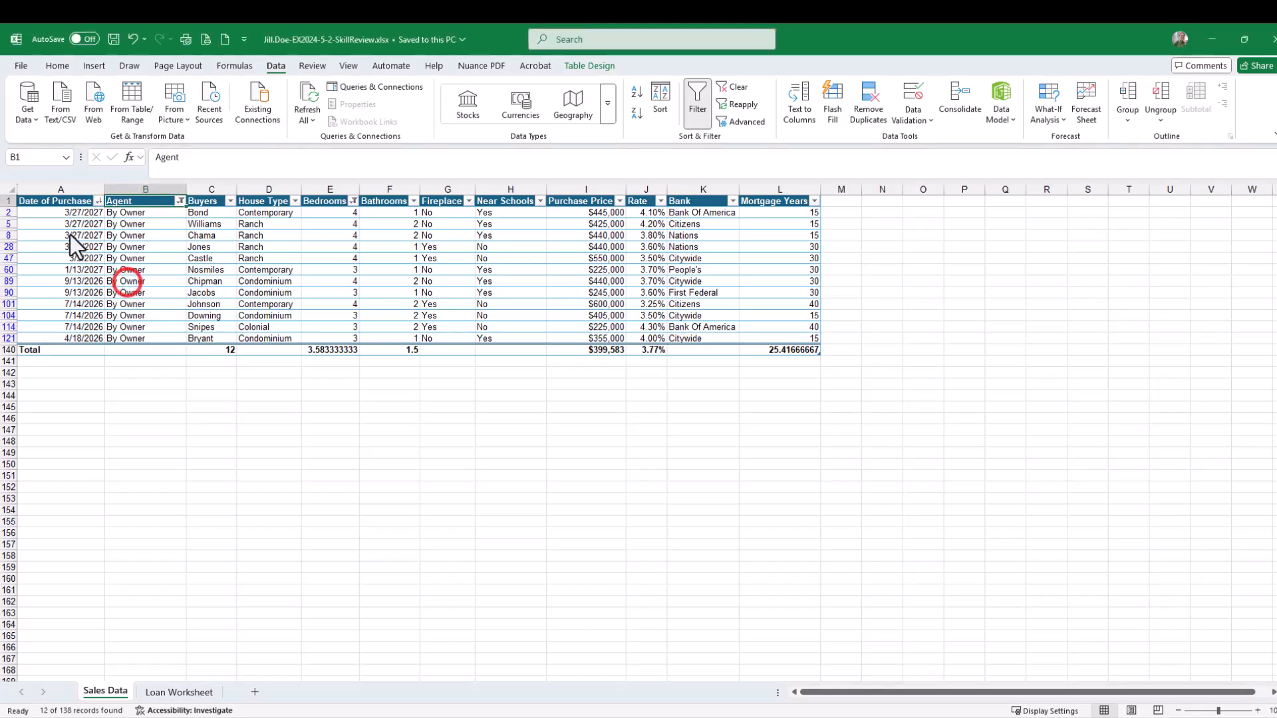
left_click_drag(72, 224, 286, 323)
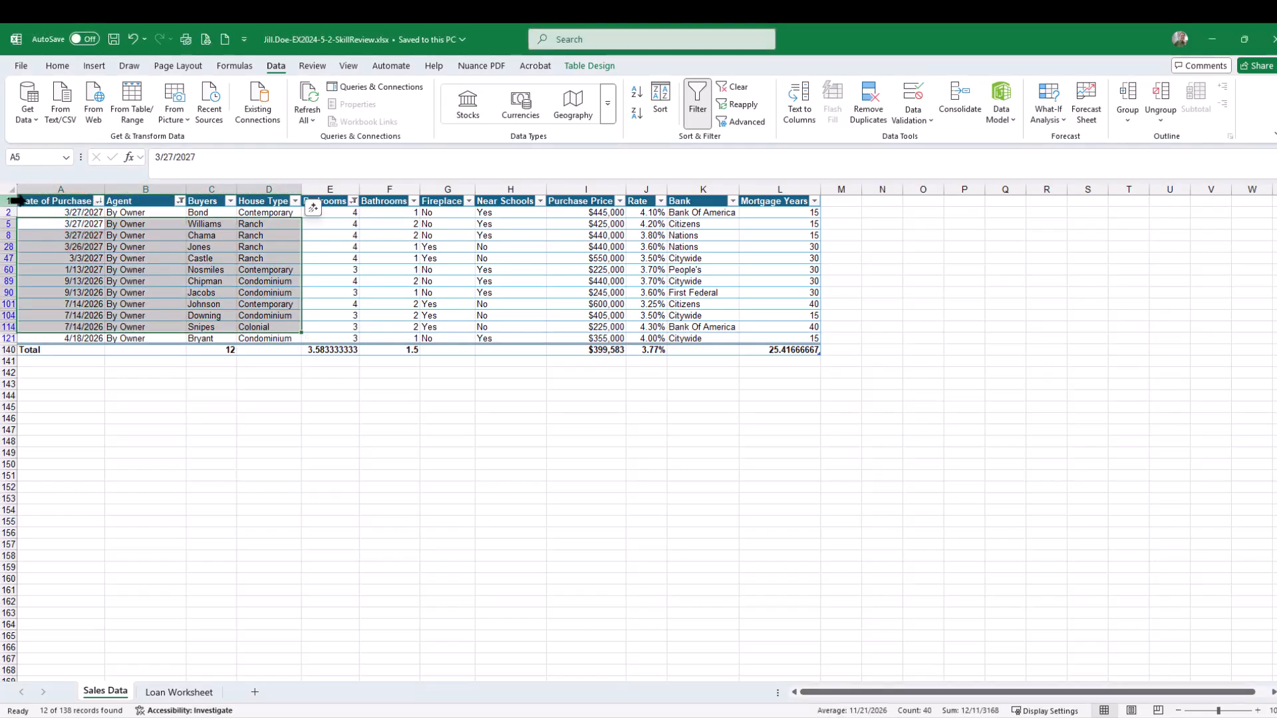
left_click_drag(53, 201, 452, 336)
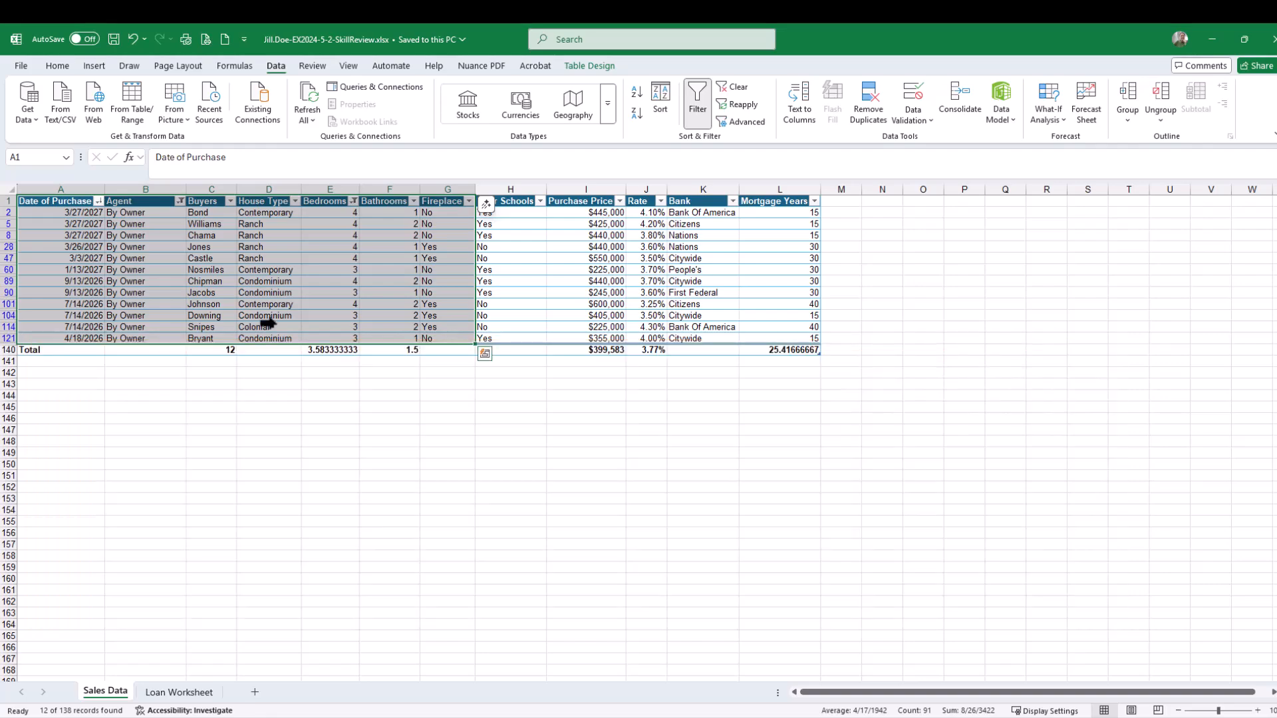
left_click(270, 258)
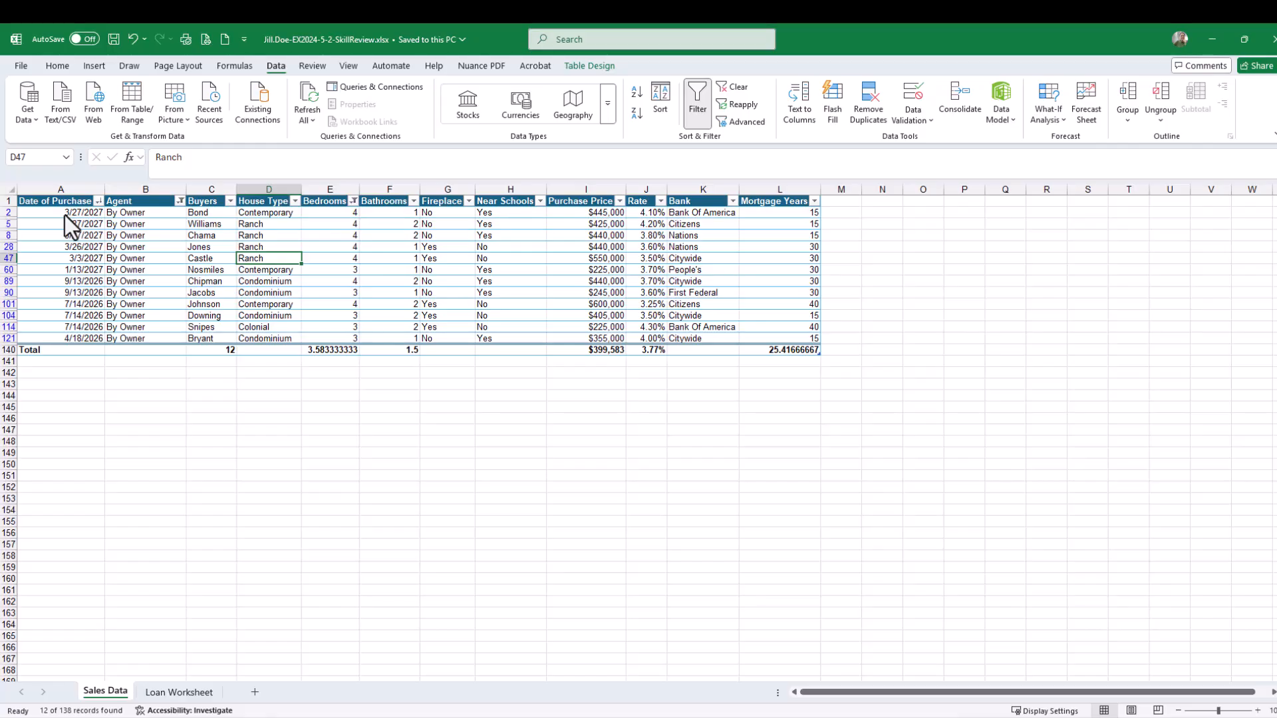
left_click_drag(65, 214, 81, 339)
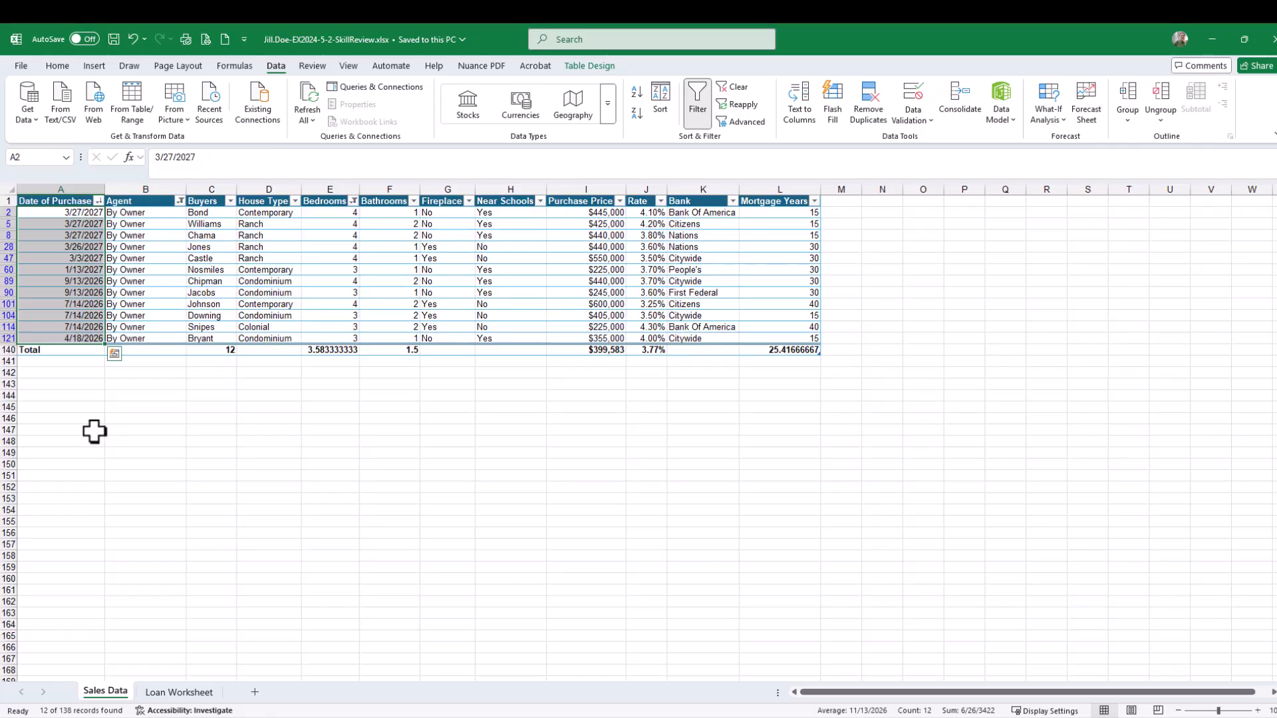
key("ctrl")
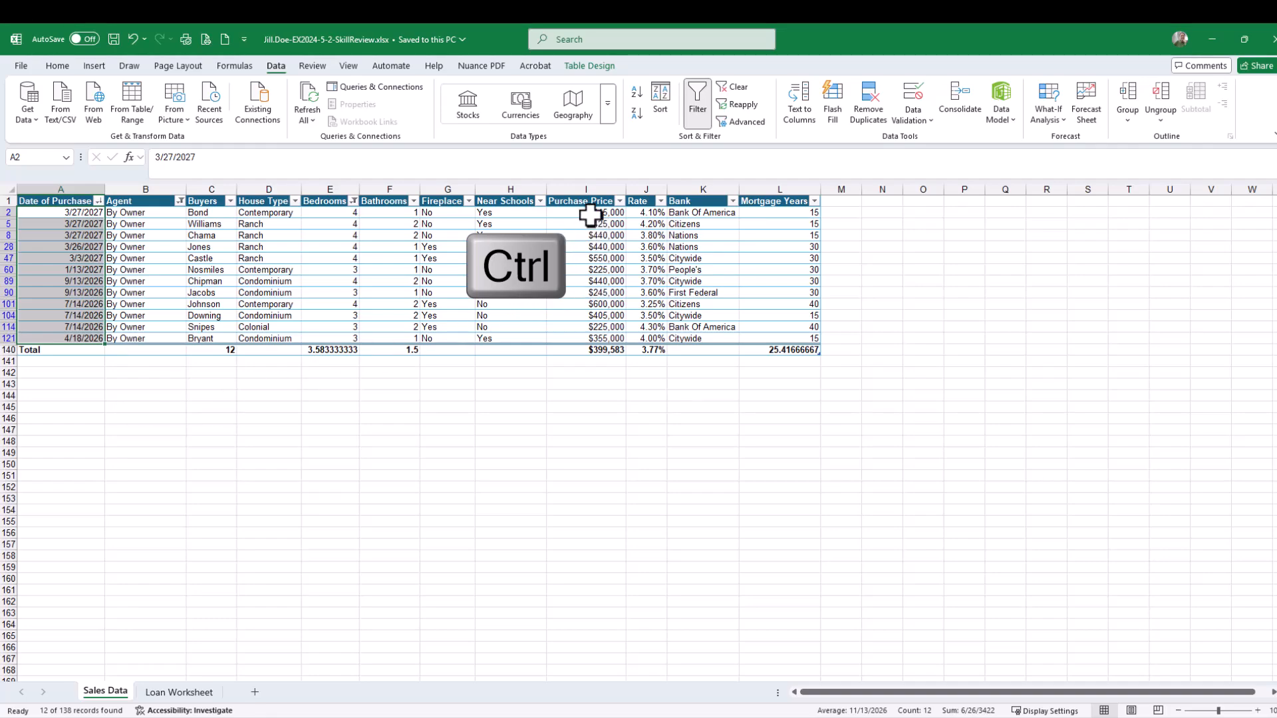
left_click_drag(589, 213, 593, 338)
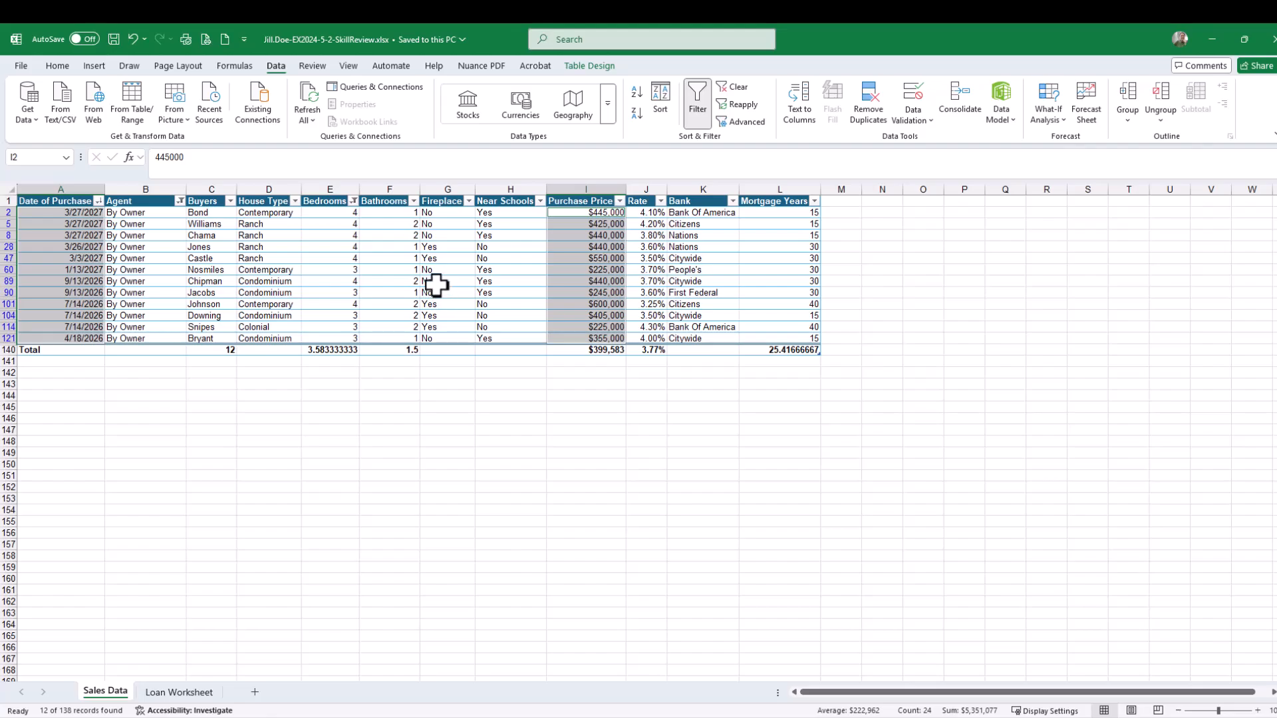
left_click(99, 66)
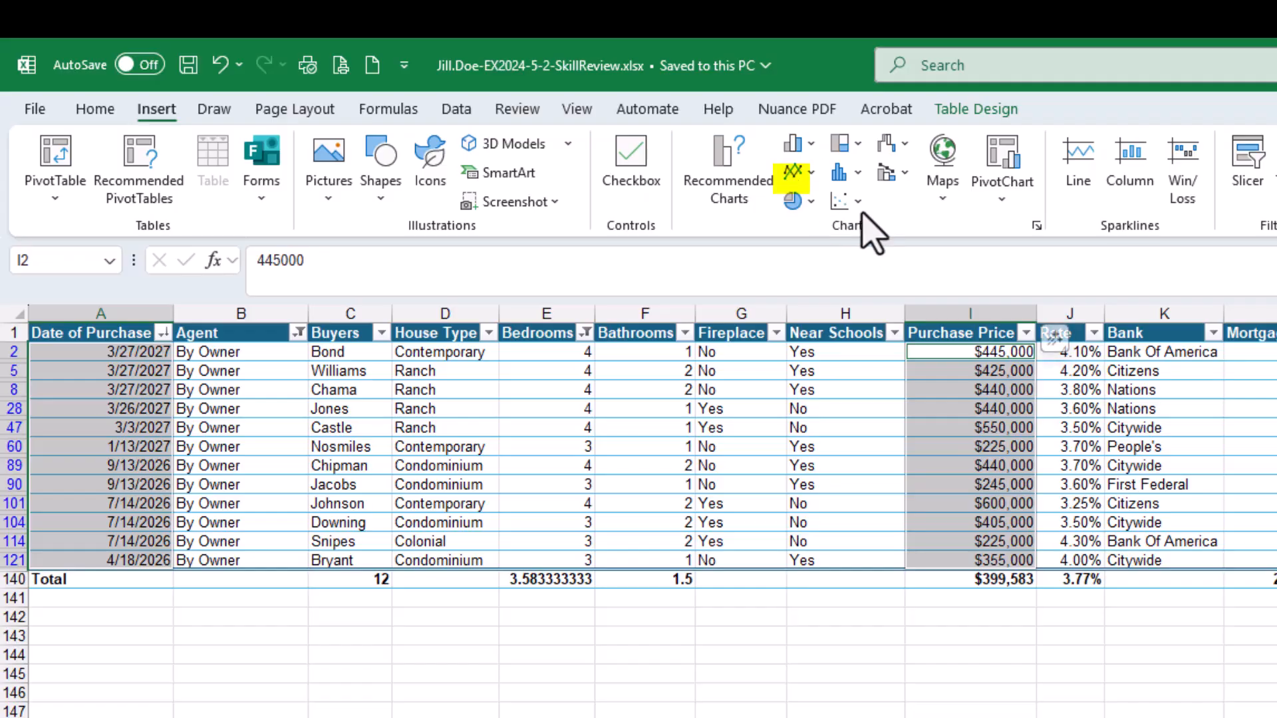
left_click(791, 172)
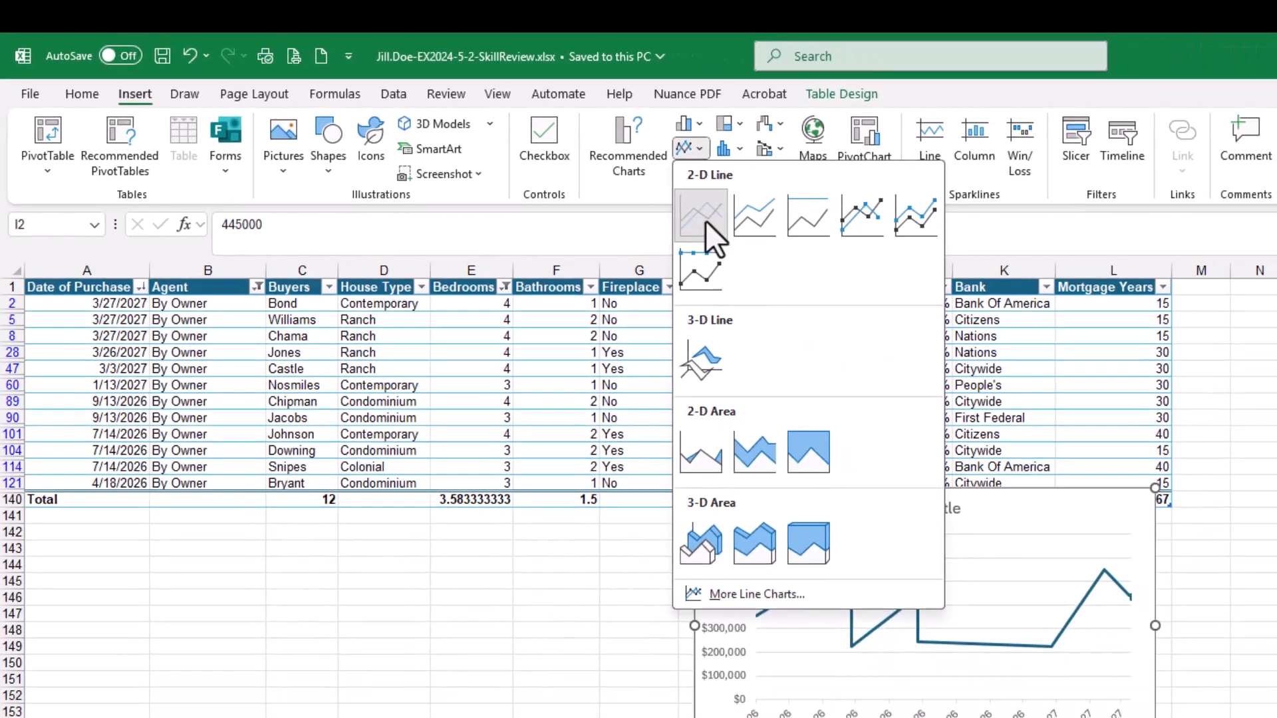
left_click(704, 221)
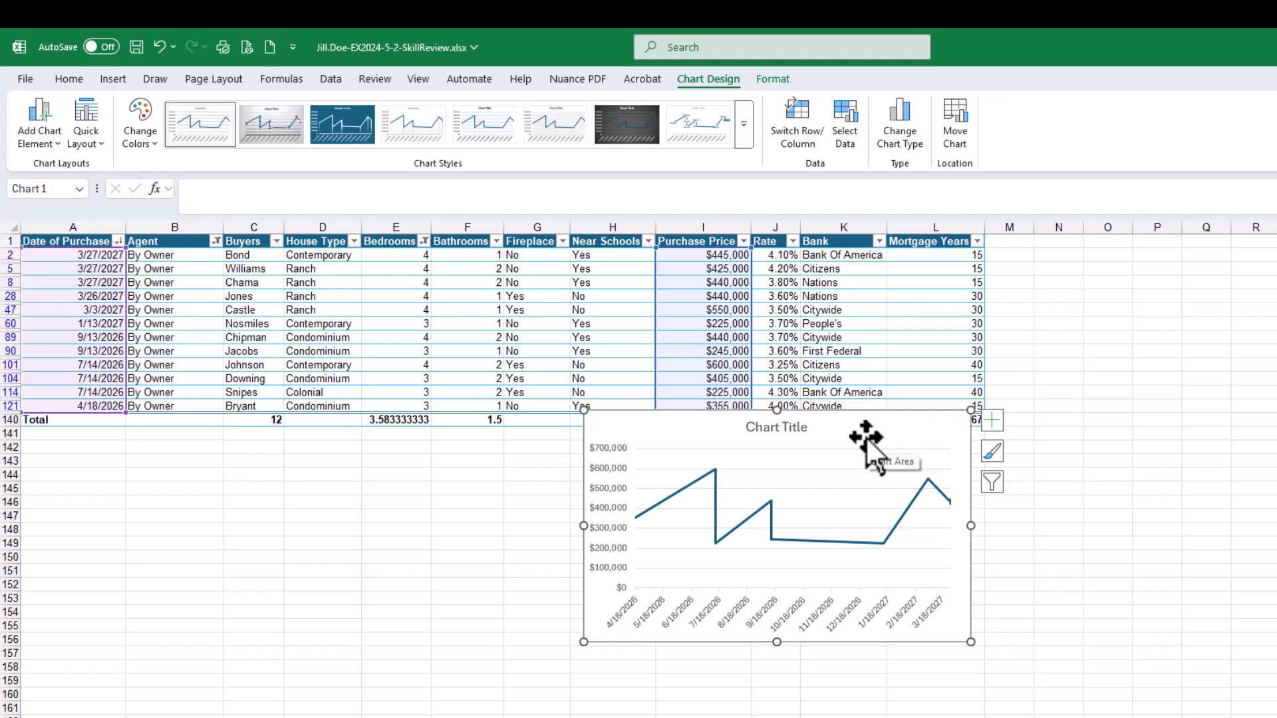
left_click(856, 522)
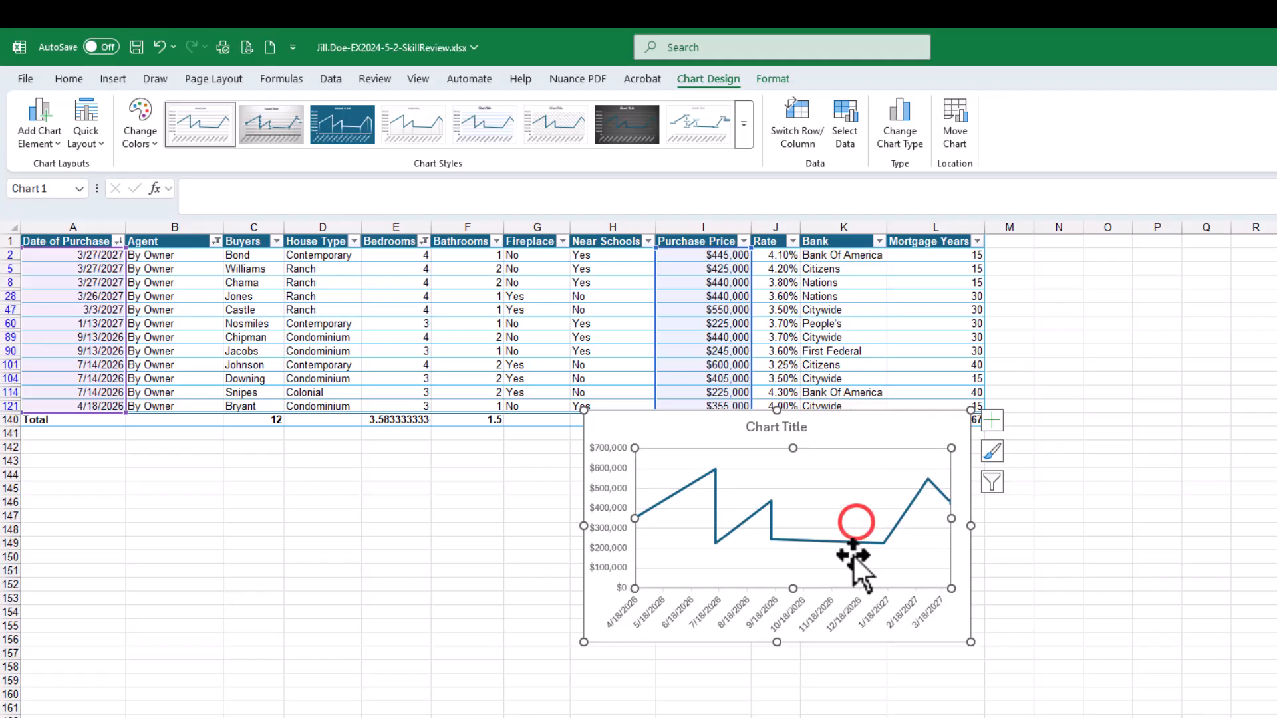
left_click(770, 532)
left_click(594, 467)
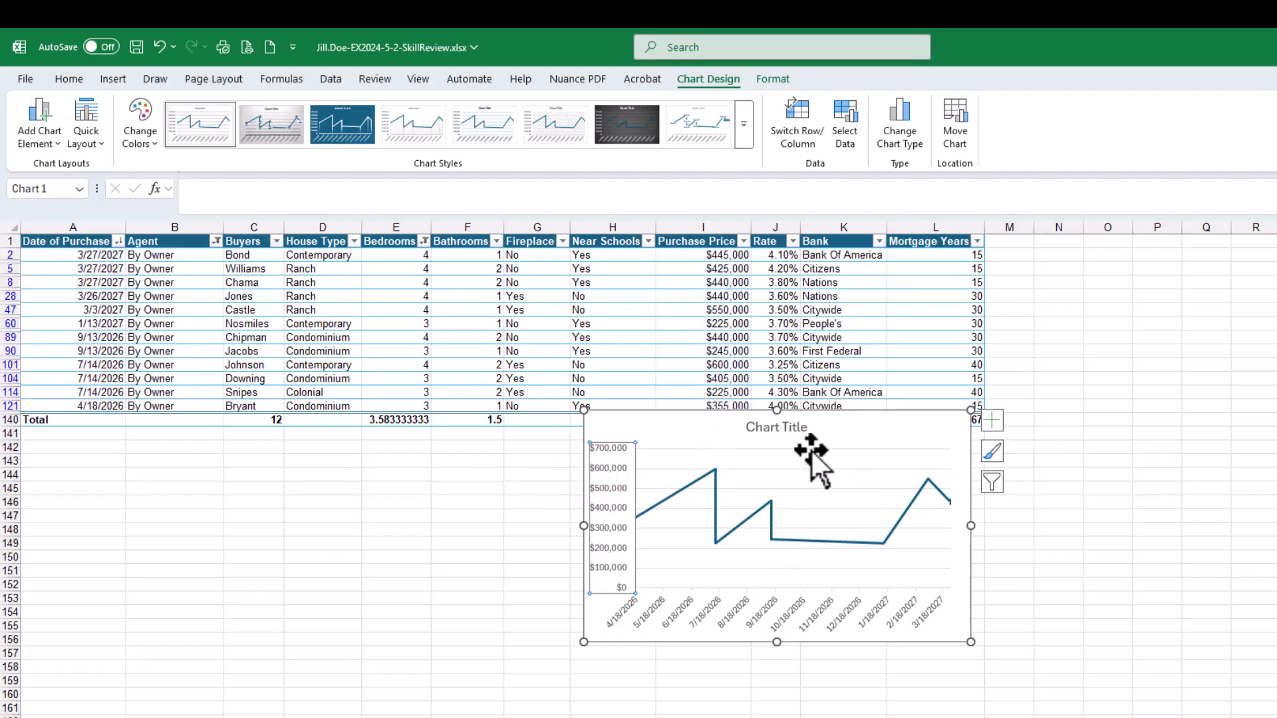
left_click(869, 437)
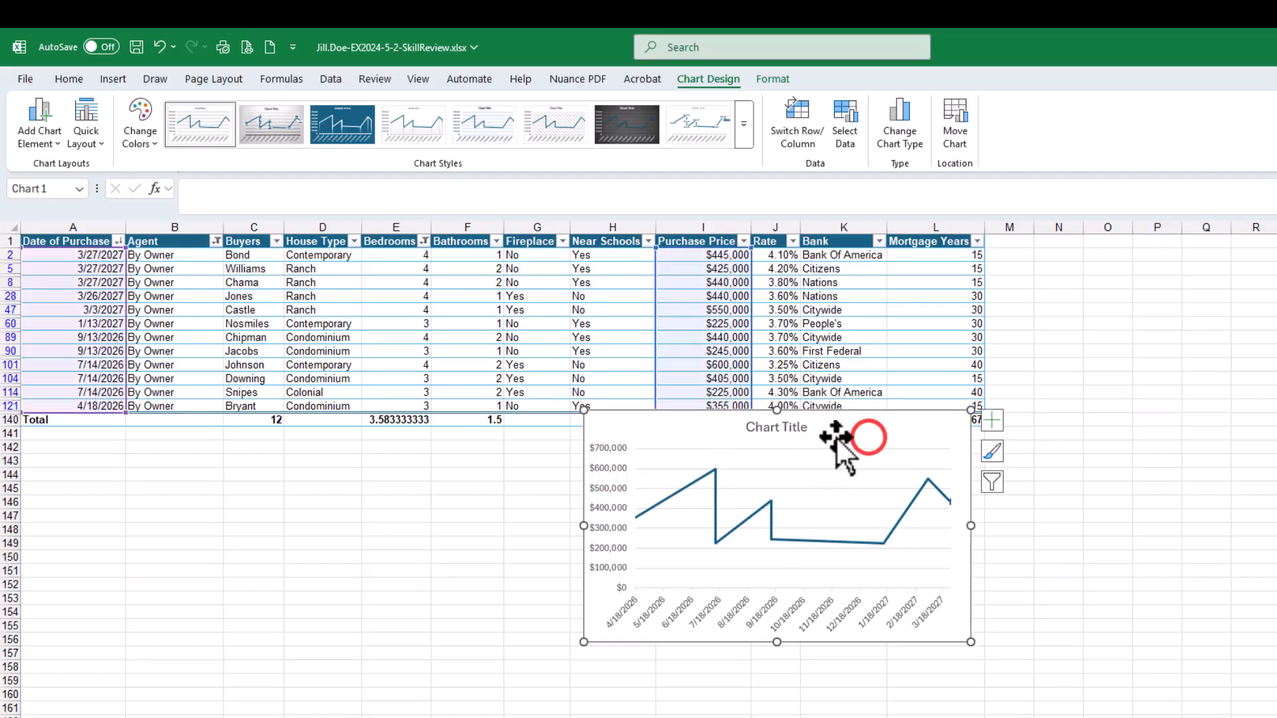
left_click(479, 457)
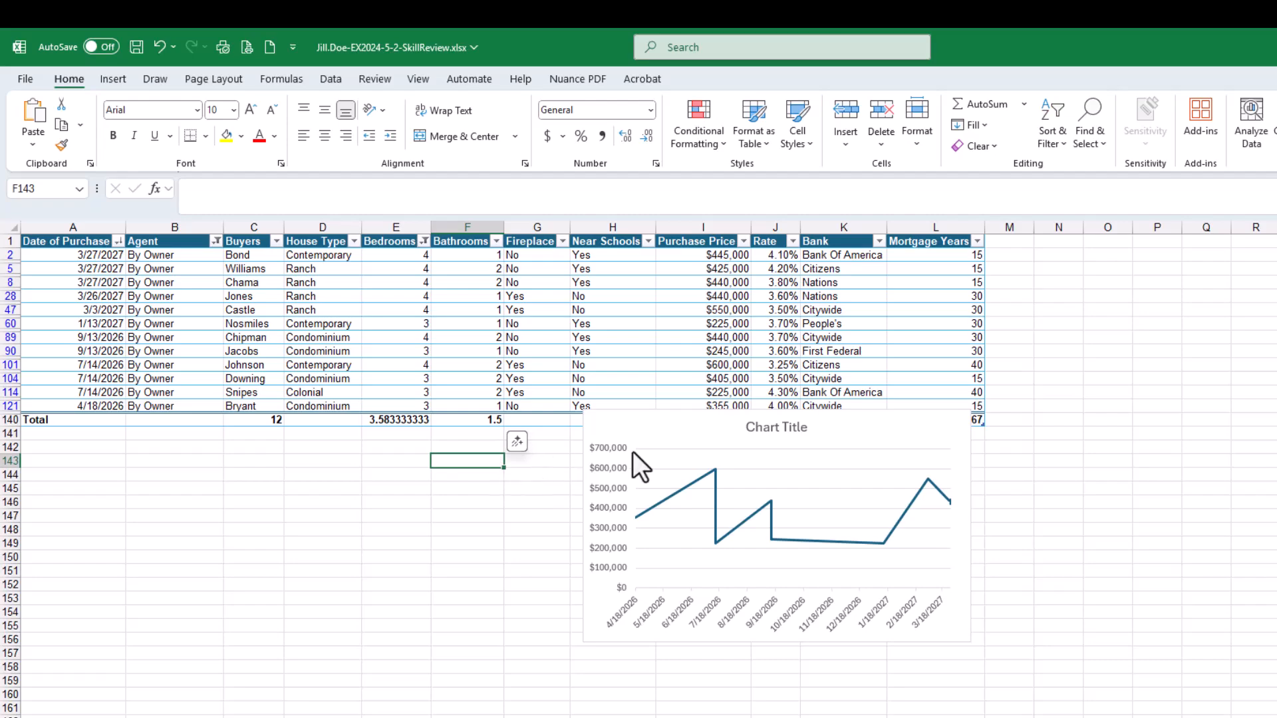
left_click(891, 428)
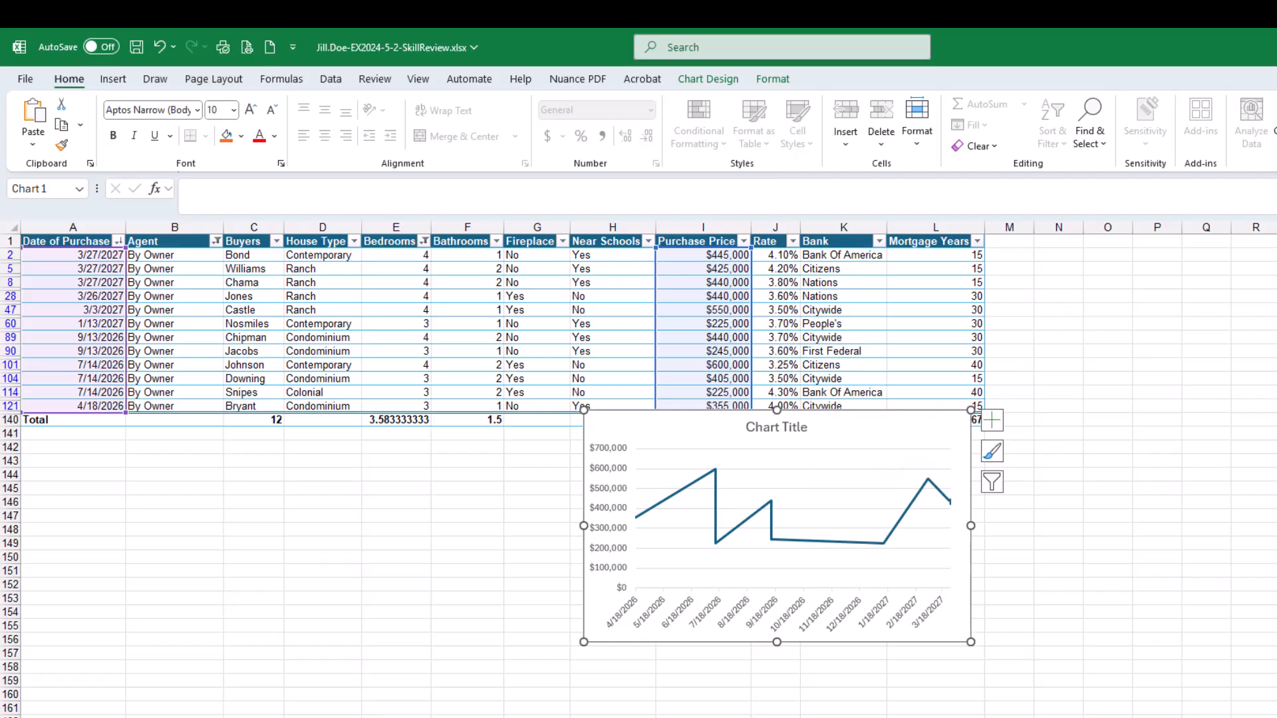
Tick off the completed line chart instructions in the SIMnet assignment checklist
left_click_drag(1276, 39, 569, 81)
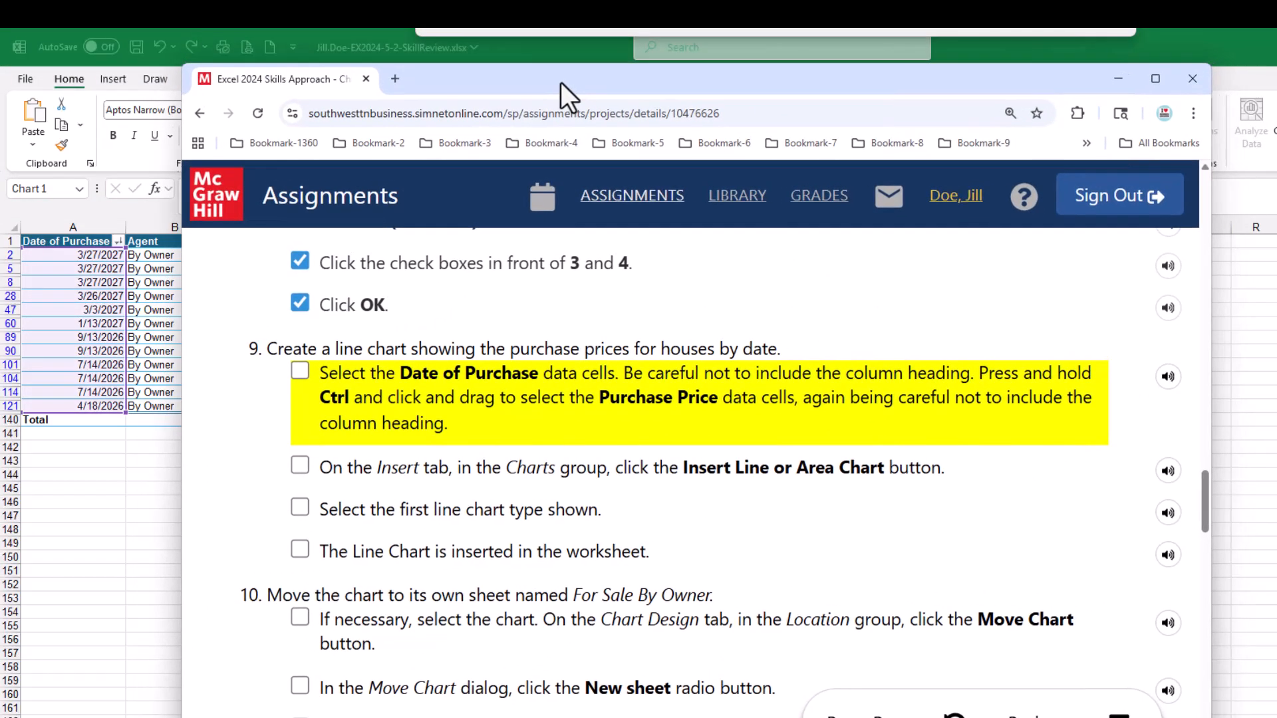
left_click(300, 373)
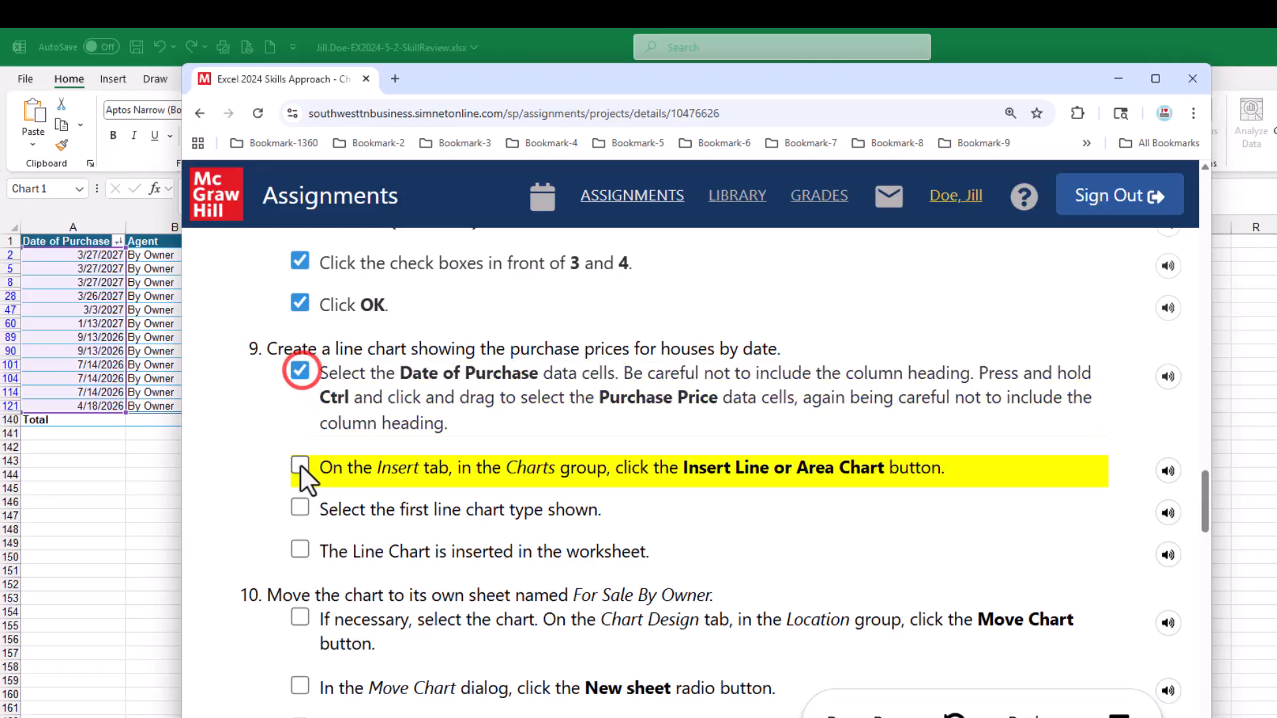
left_click(300, 464)
left_click(301, 505)
left_click(299, 551)
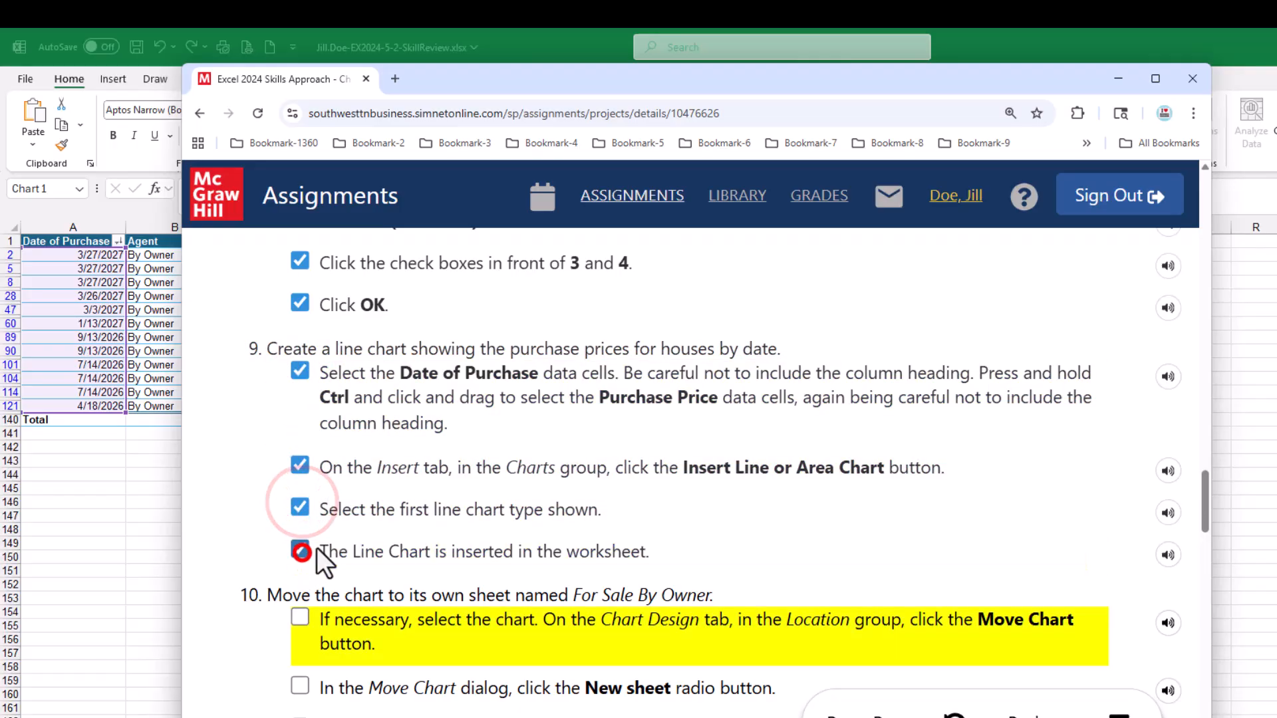
scroll(515, 492, "down", 5)
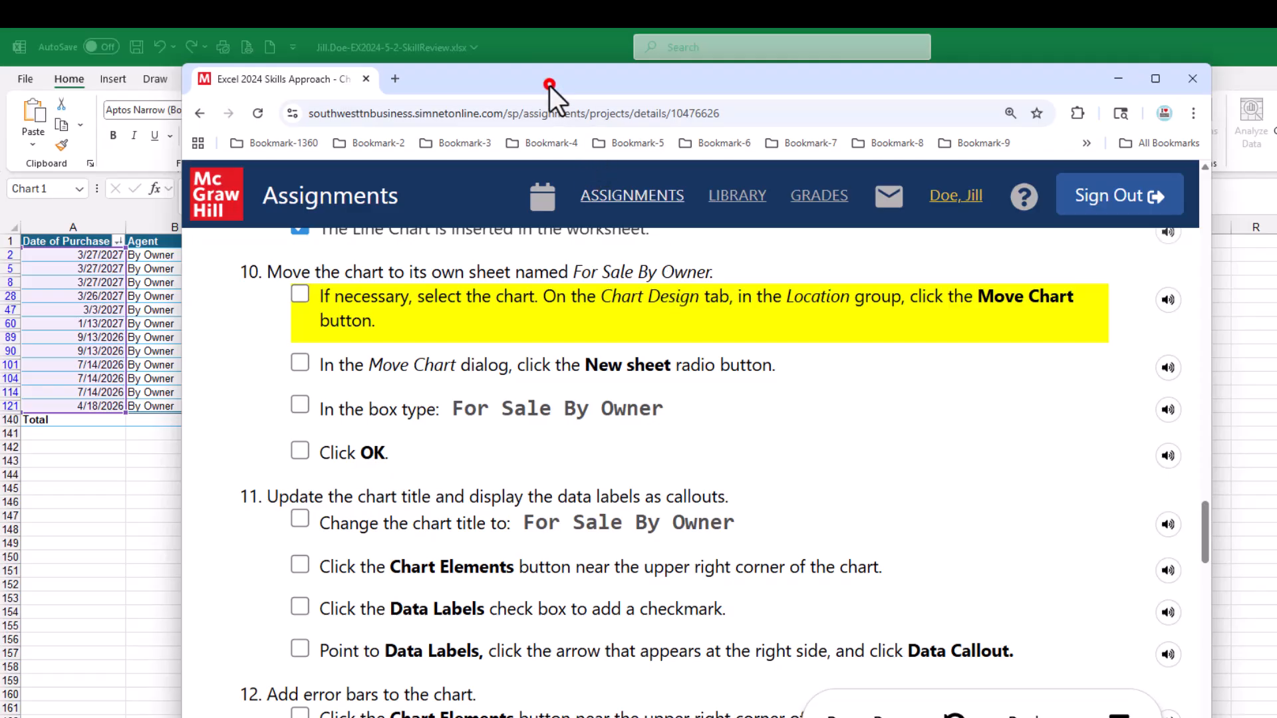
left_click_drag(549, 85, 1276, 139)
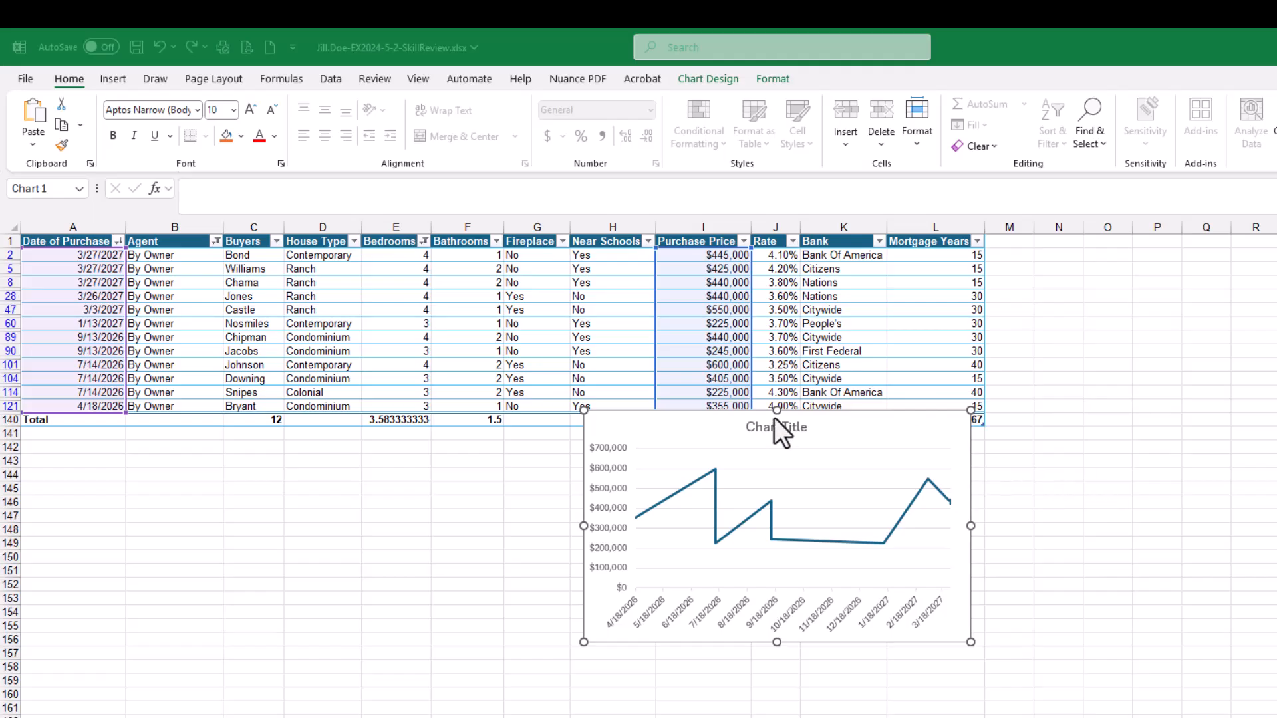
Move the line chart to sit below the table starting at column A
mouse_move(858, 427)
left_mouse_down()
mouse_move(636, 476)
mouse_move(453, 473)
mouse_move(687, 449)
mouse_move(342, 482)
mouse_move(371, 456)
left_mouse_up()
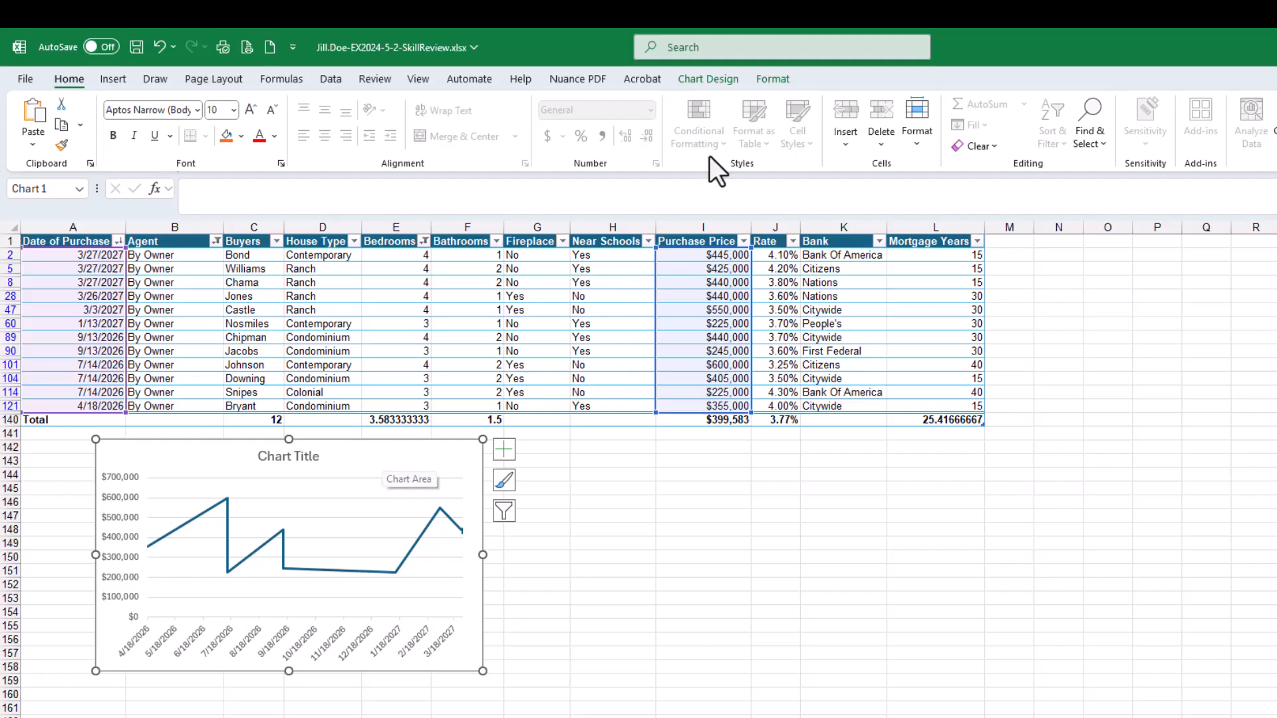
left_click(701, 80)
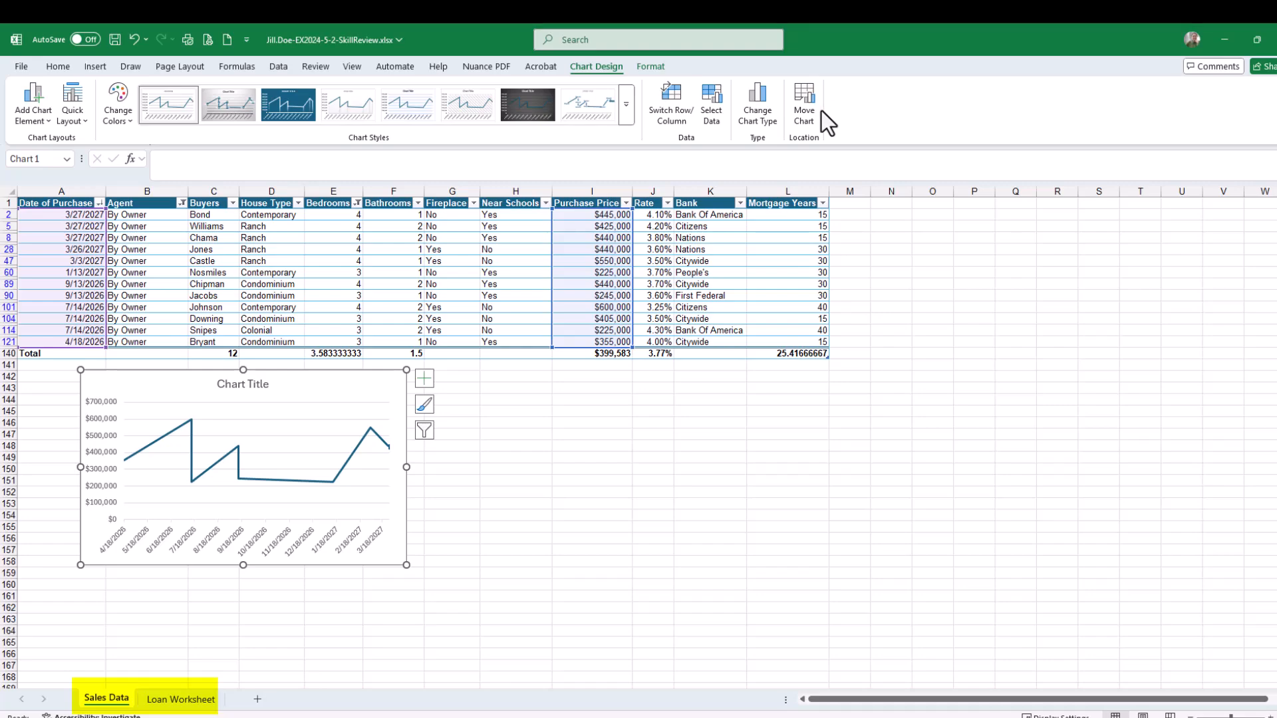
Move the line chart to a new sheet named For Sale By Owner, check the sheet tabs, and save the workbook
left_click(808, 113)
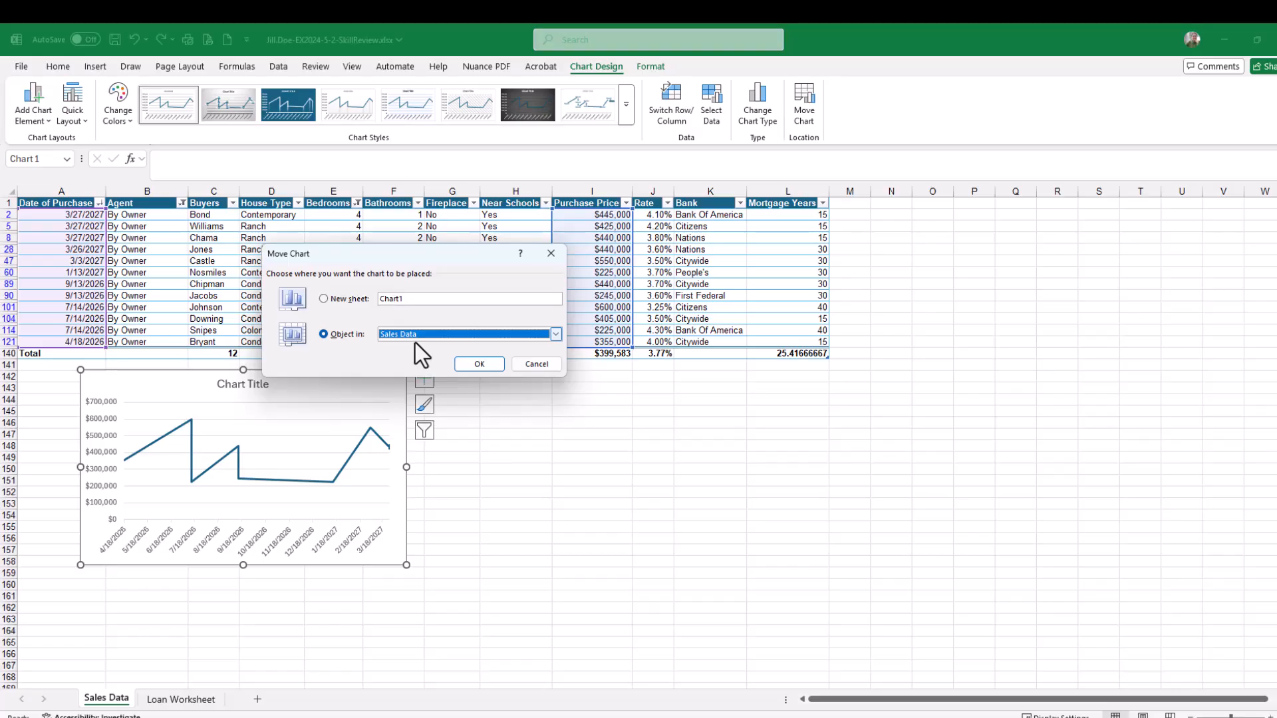
left_click(325, 299)
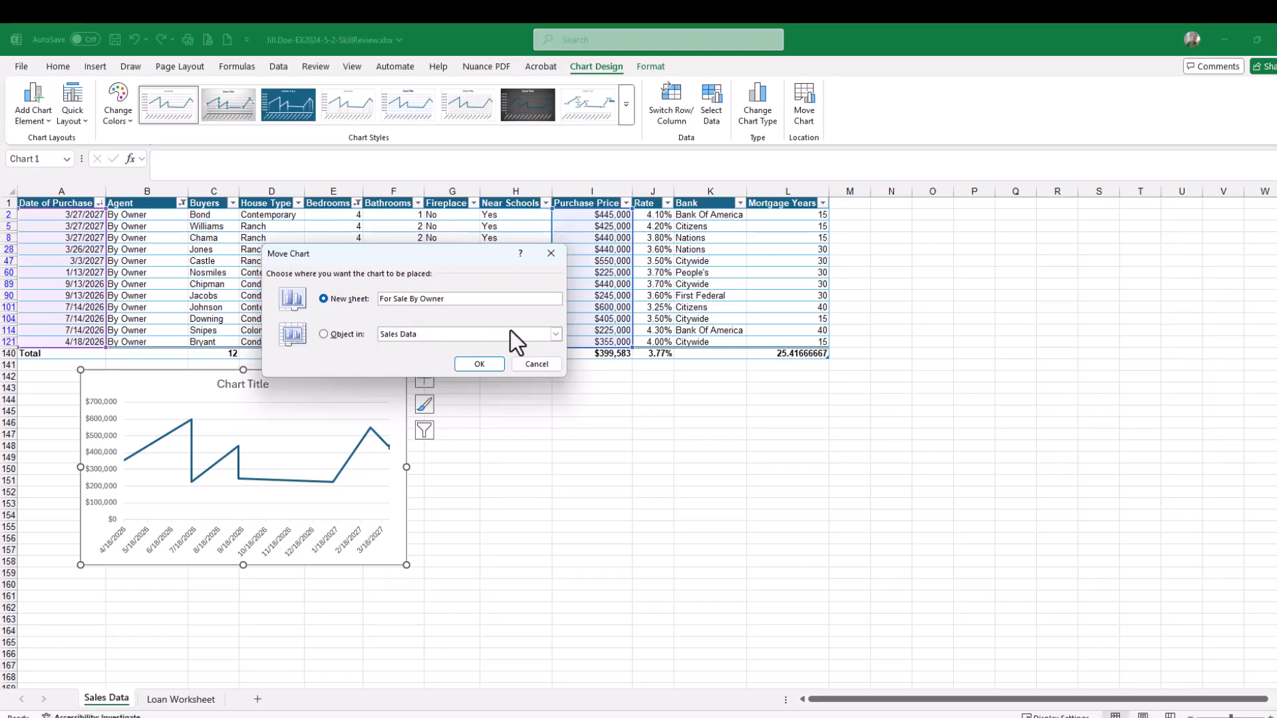
left_click(480, 366)
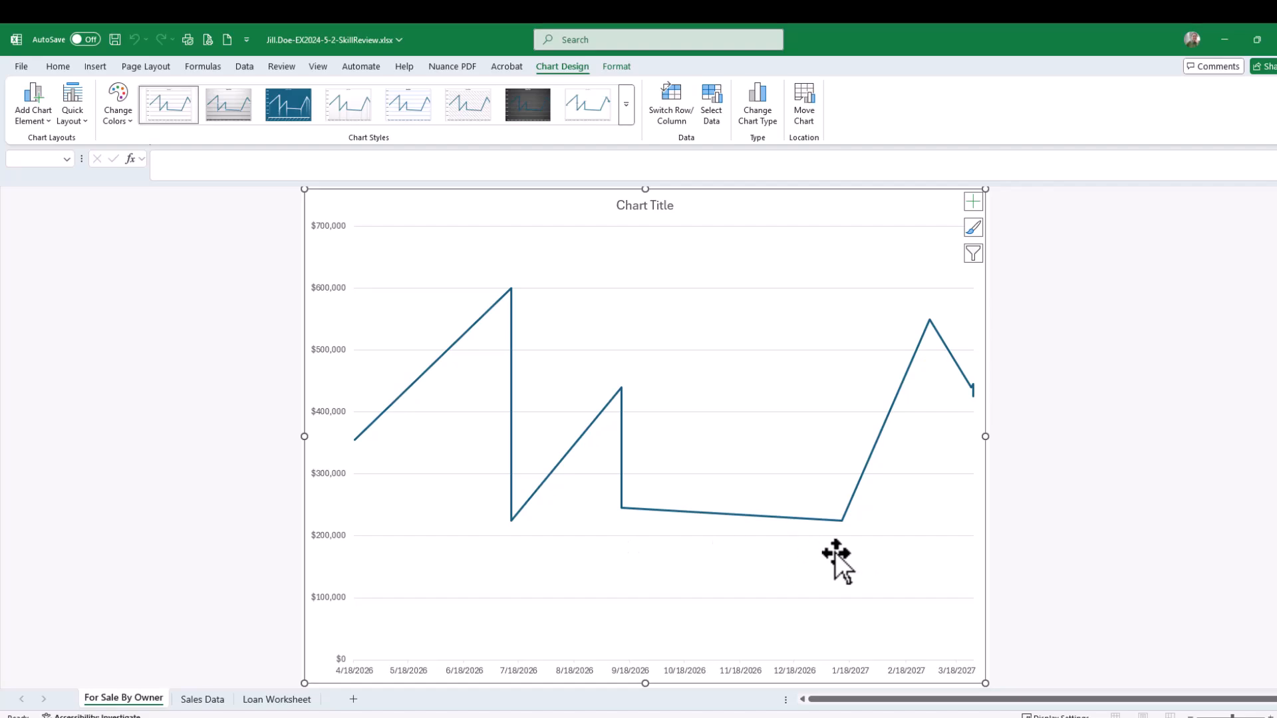
left_click(202, 698)
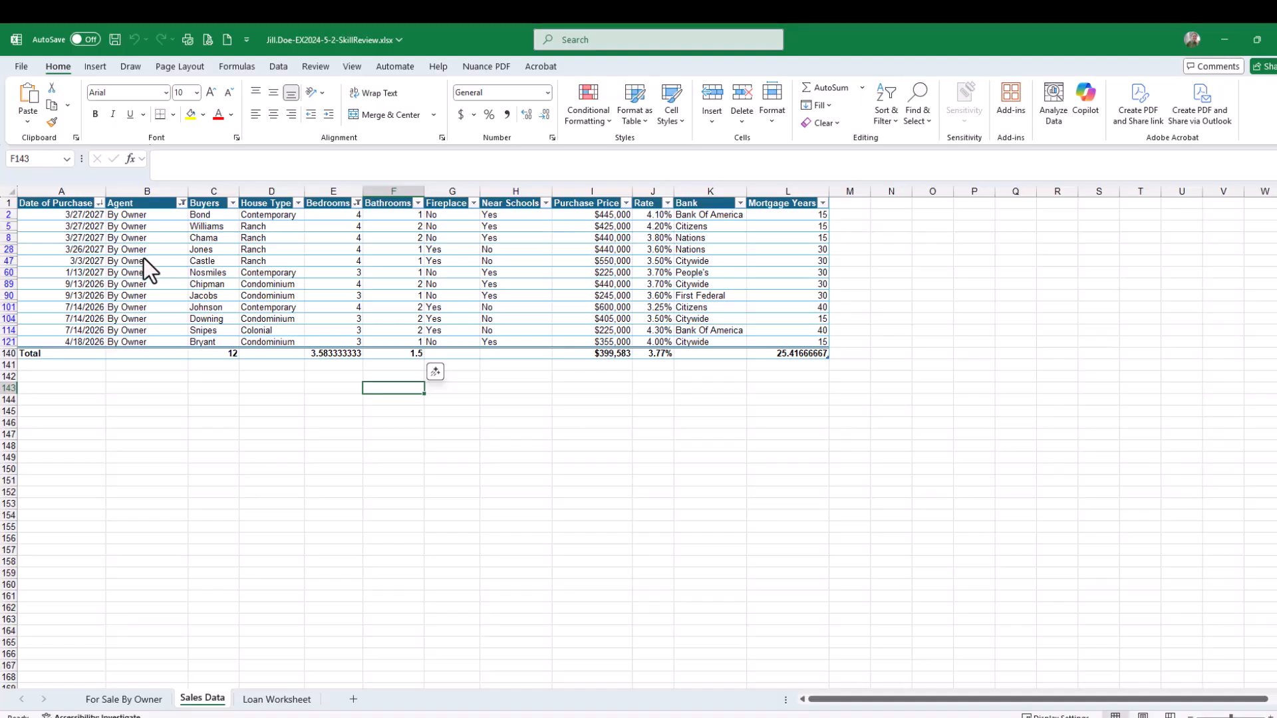
left_click(118, 699)
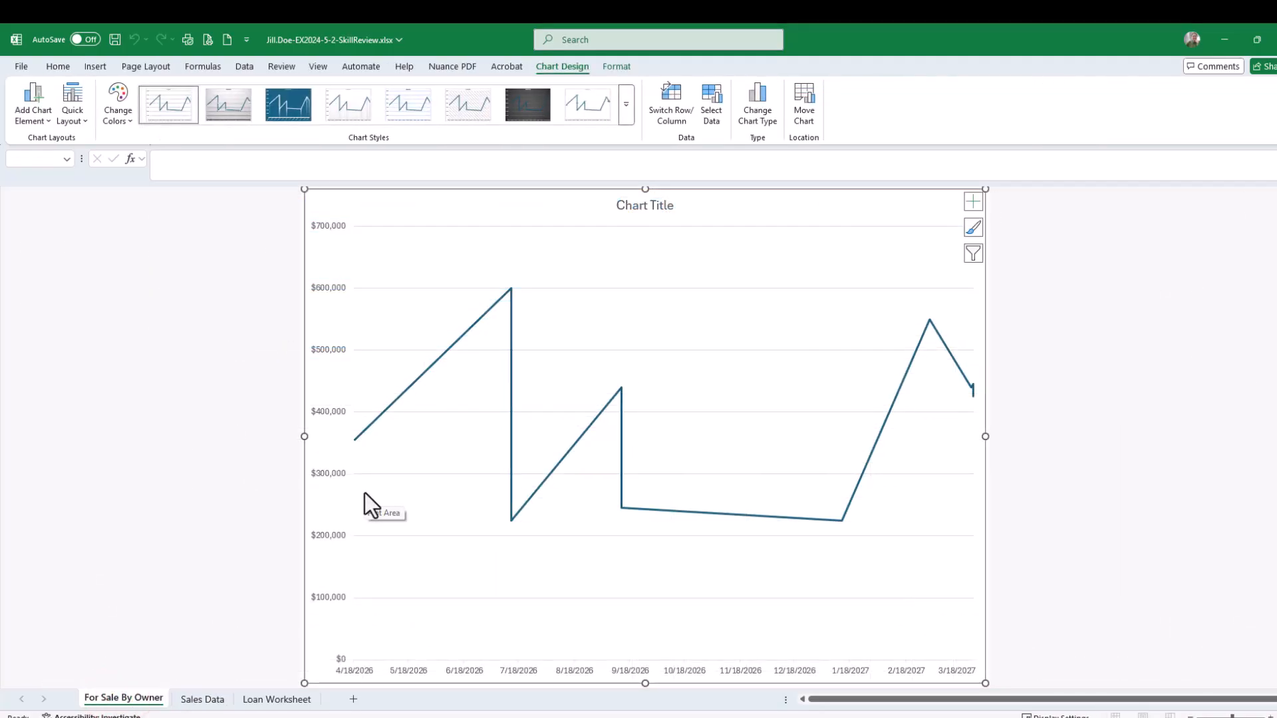
left_click(114, 38)
Tick off the completed move-chart instructions in the SIMnet assignment checklist
key("alt+Tab")
left_click_drag(1276, 86, 649, 74)
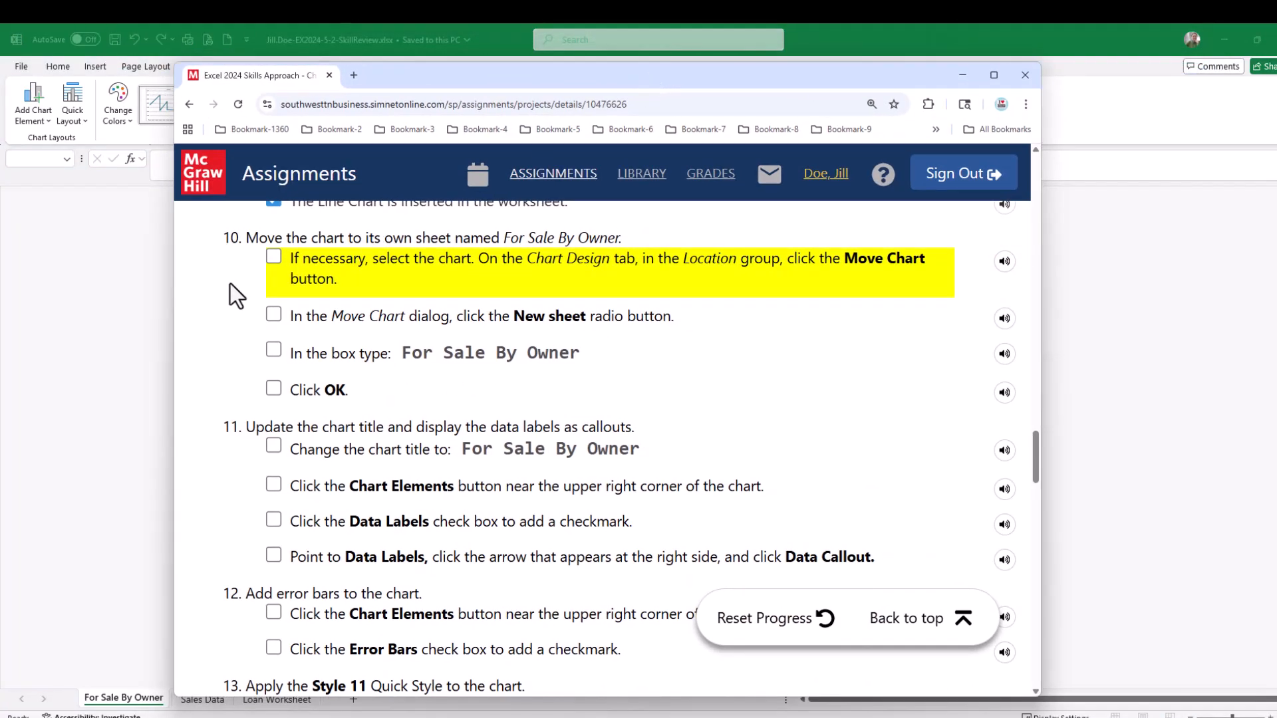
left_click(274, 258)
left_click(273, 315)
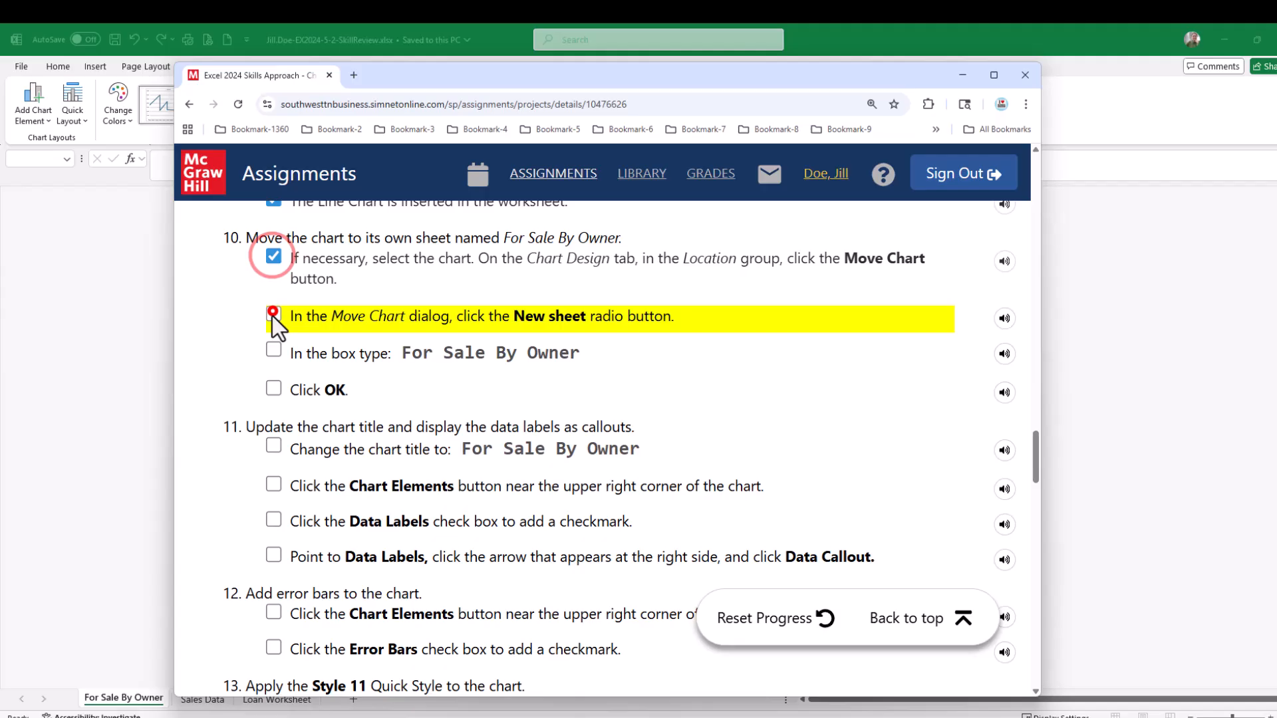
left_click(273, 351)
left_click(274, 390)
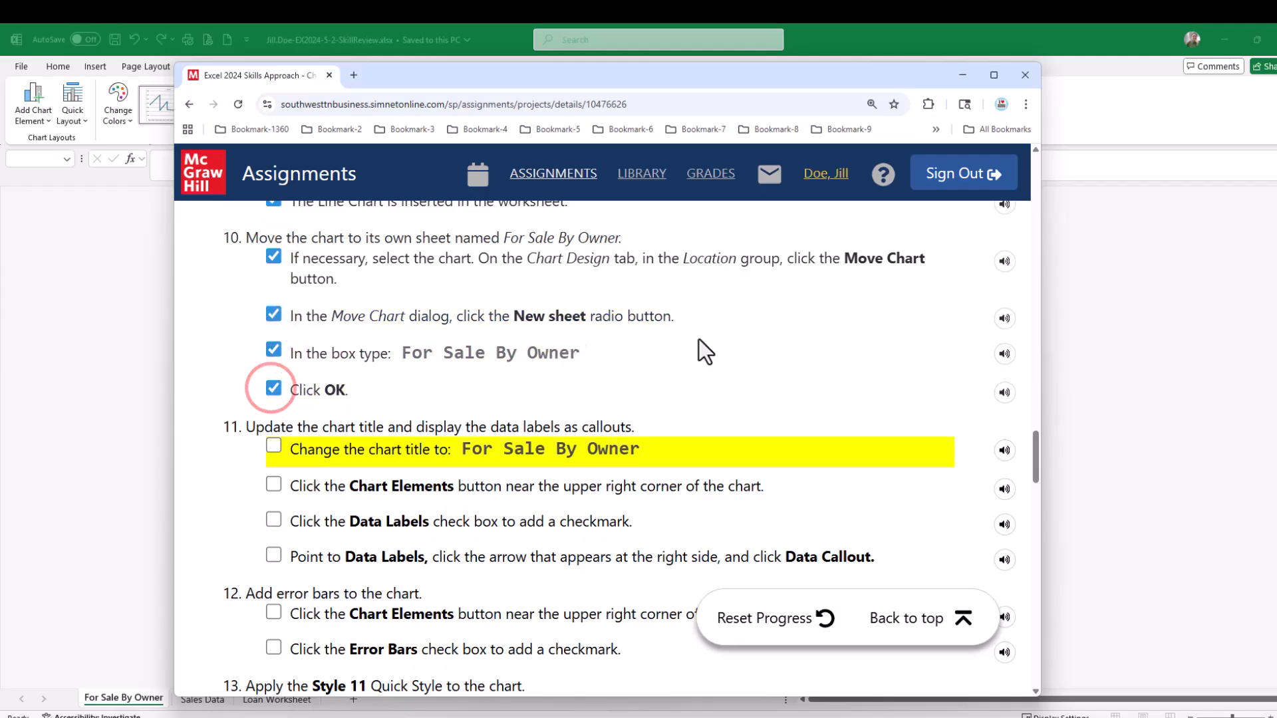
scroll(700, 341, "down", 1)
scroll(700, 341, "down", 2)
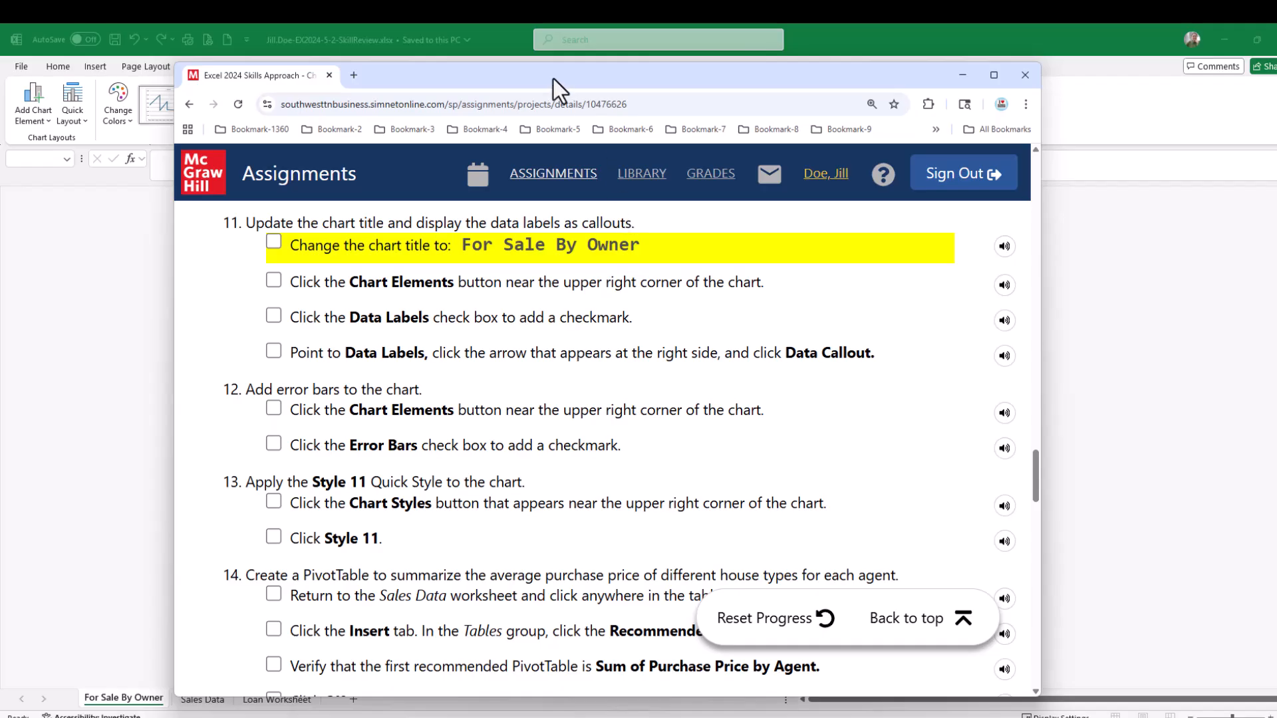
left_click_drag(553, 77, 1276, 100)
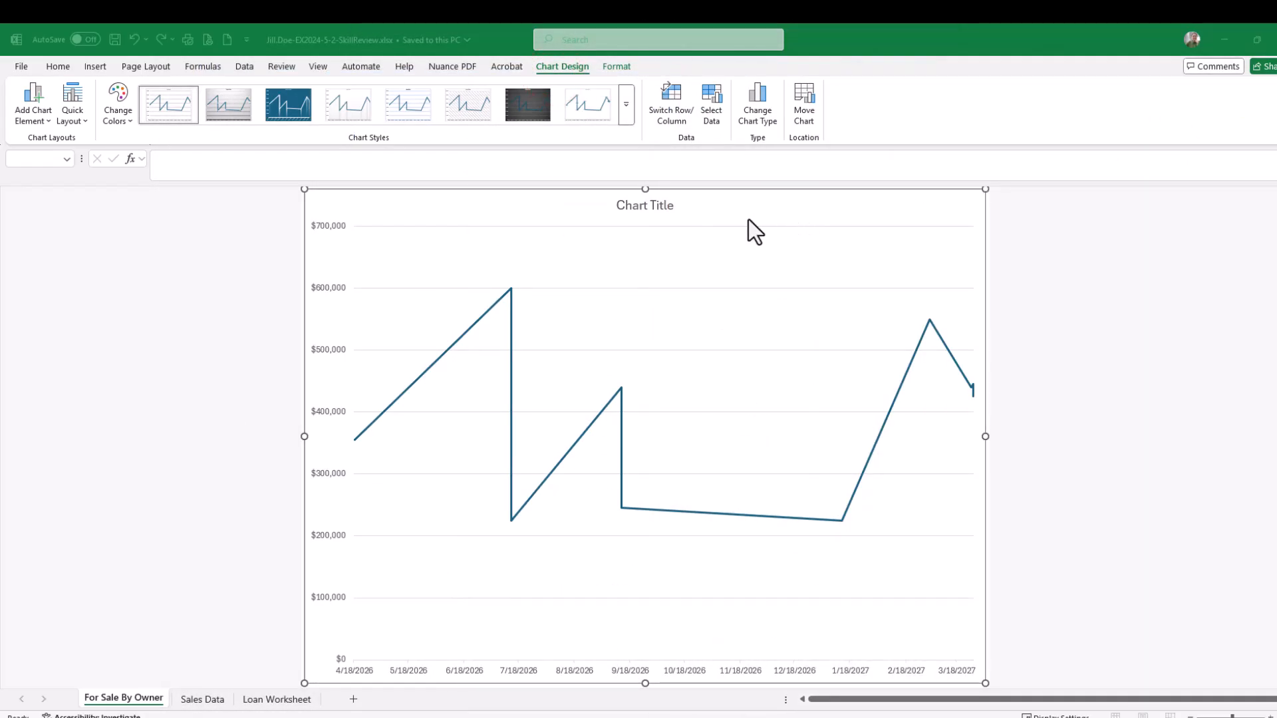
Change the chart title to For Sale By Owner and save the workbook
left_click(646, 208)
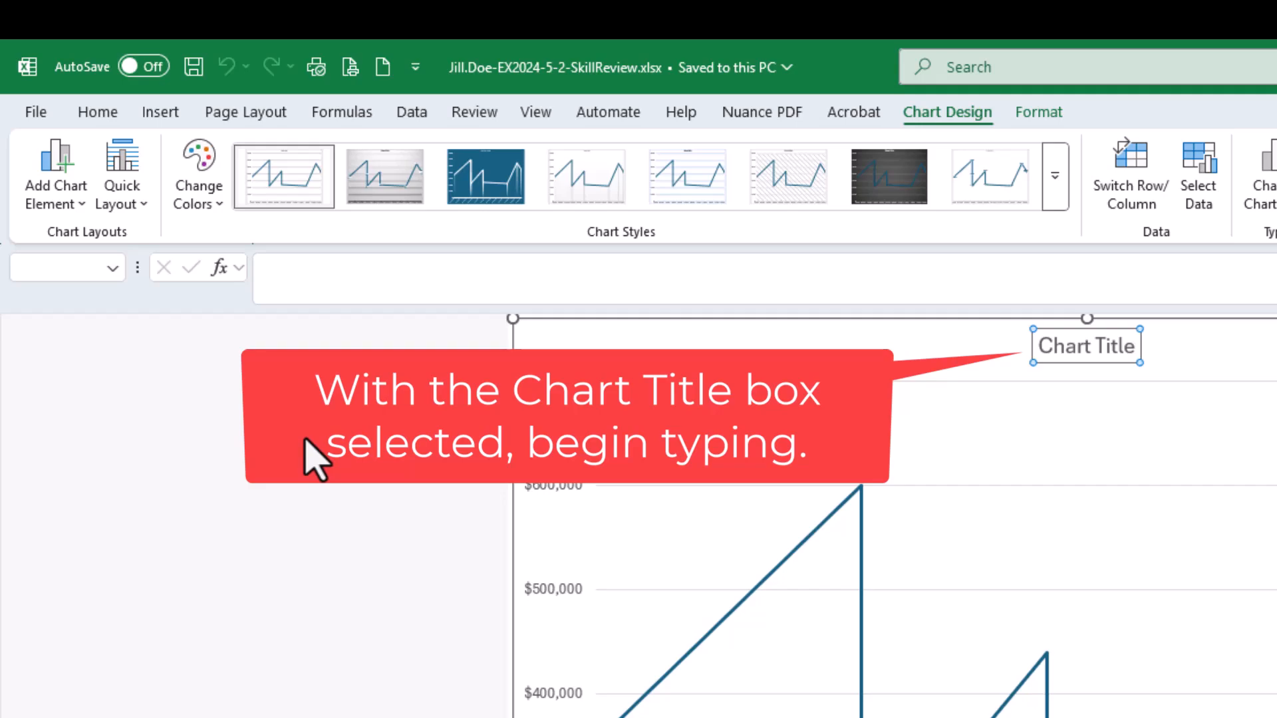
type("For")
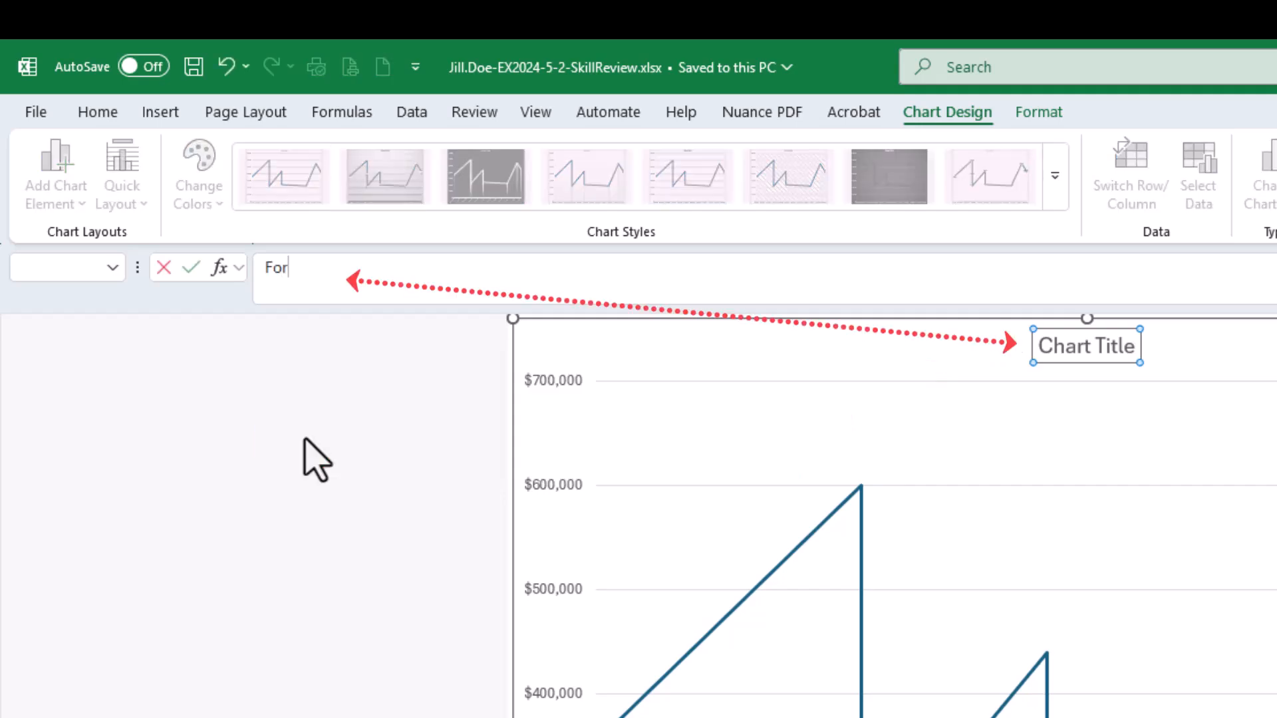
type(" Sale By Owner")
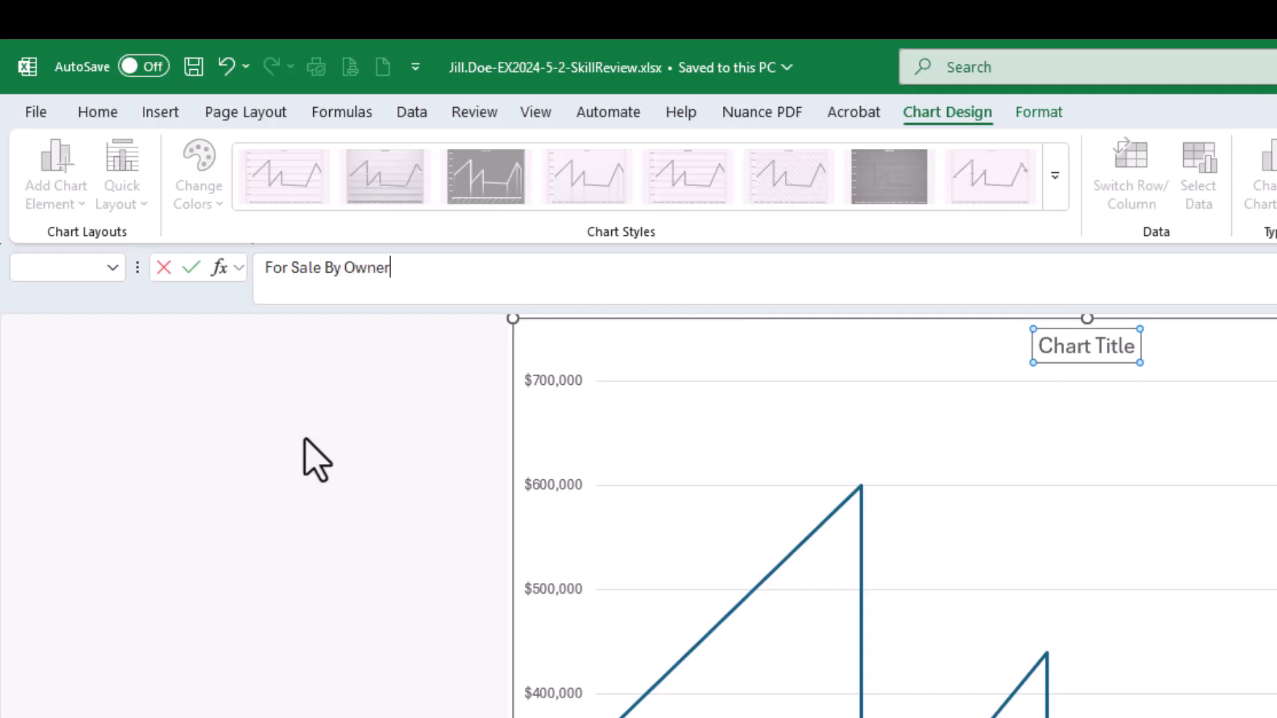
key("Return")
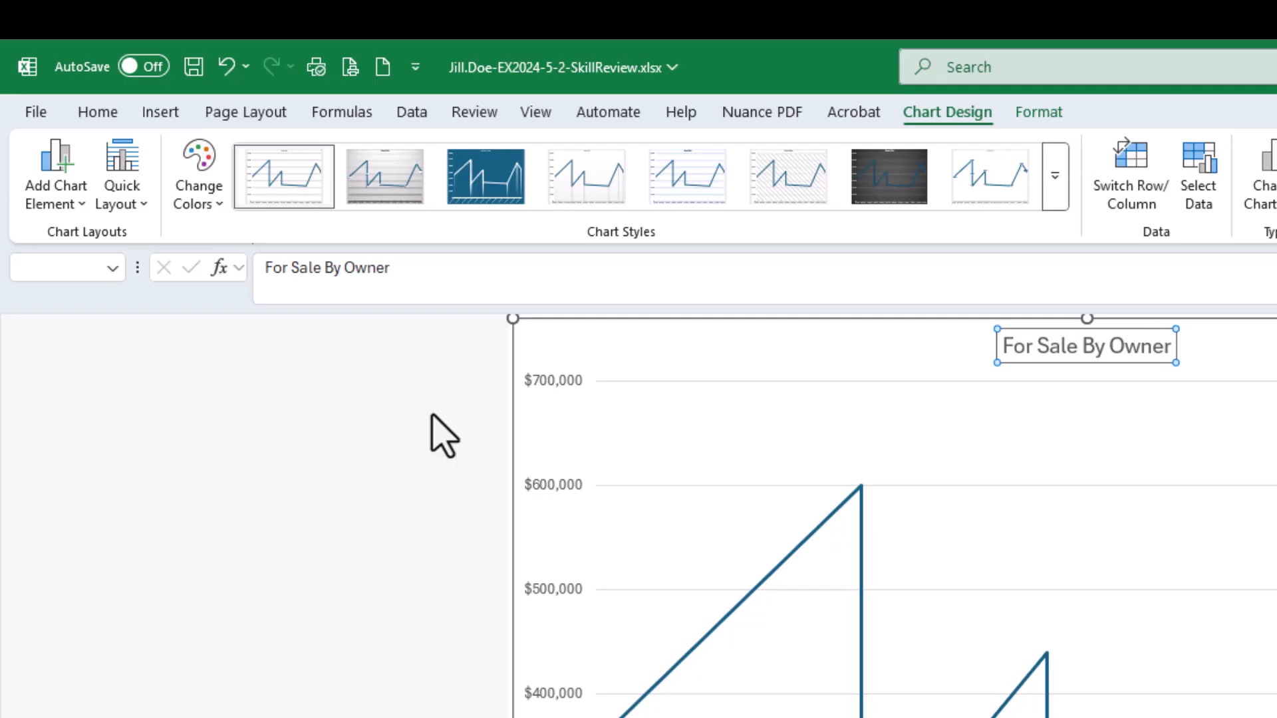
left_click(194, 67)
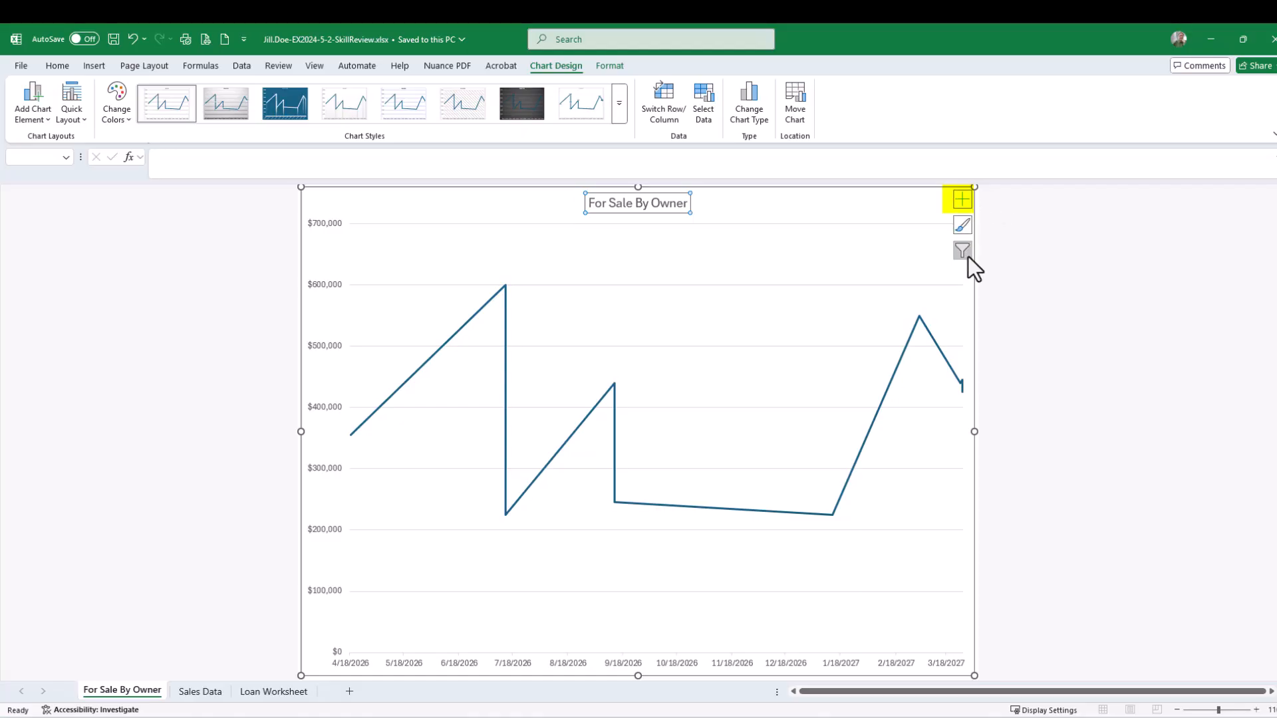
Display the chart's data labels as data callouts and save the workbook
left_click(962, 199)
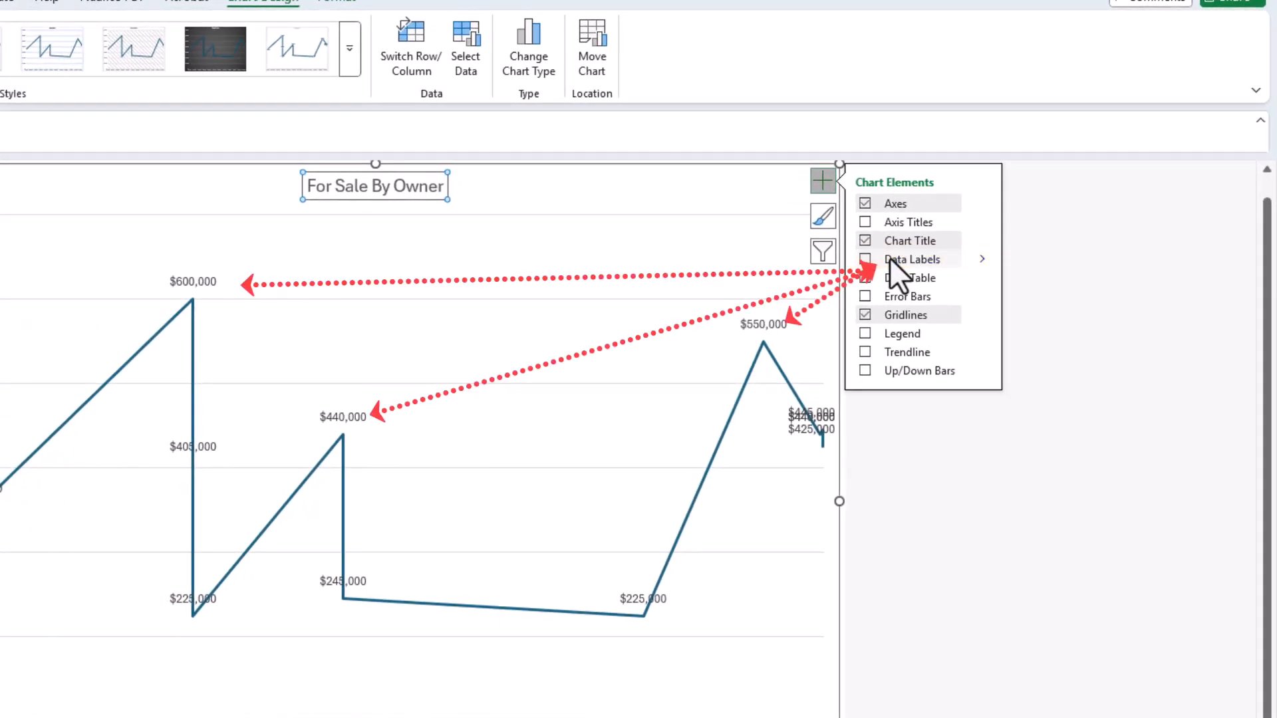
left_click(983, 260)
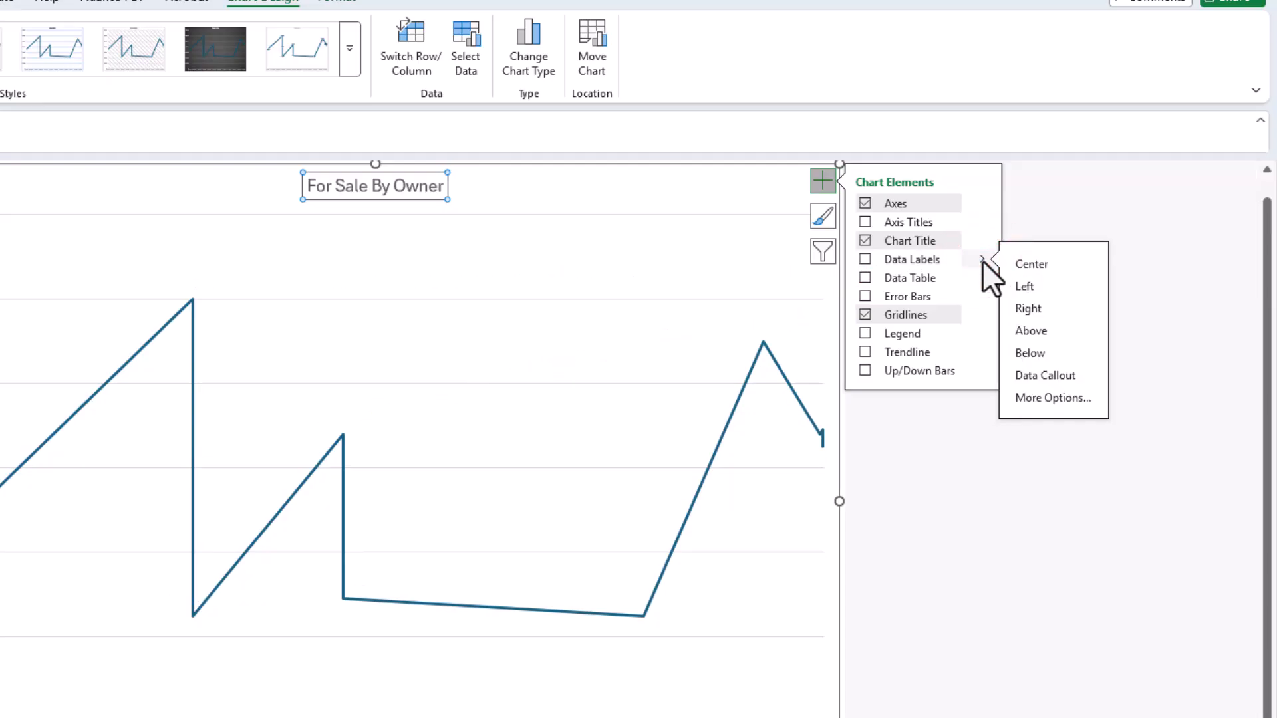
left_click(1060, 376)
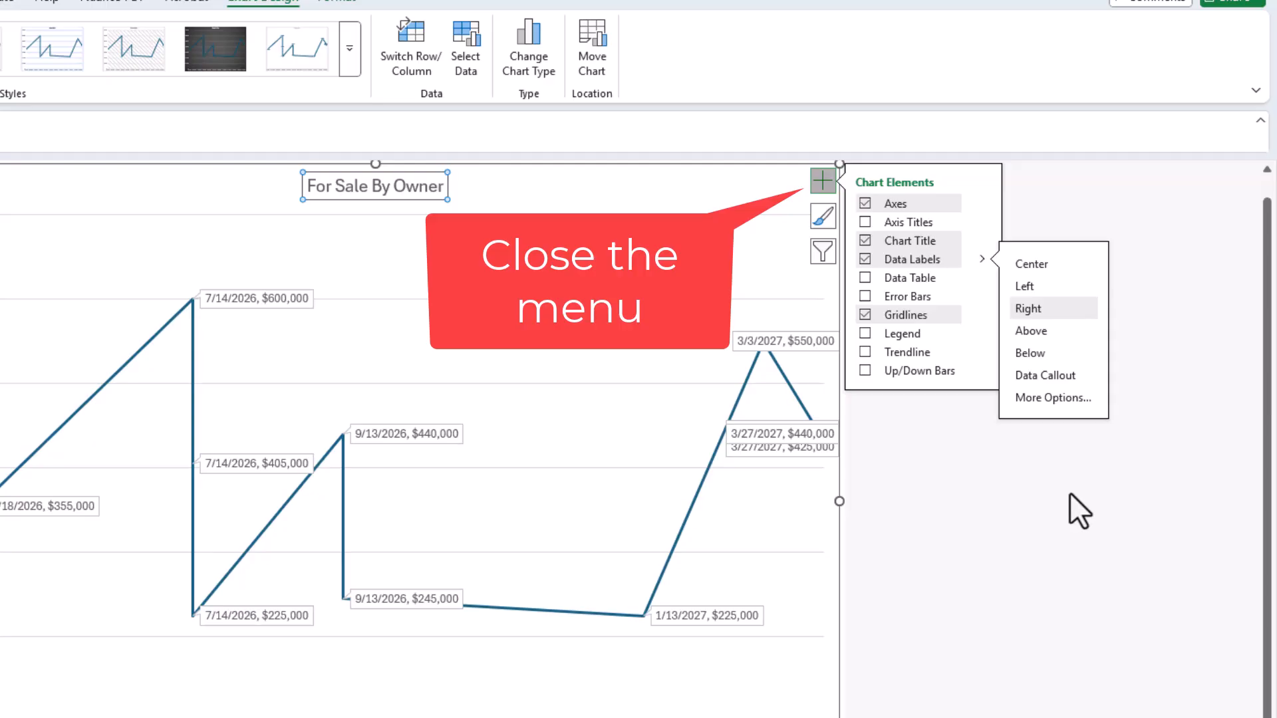
left_click(824, 185)
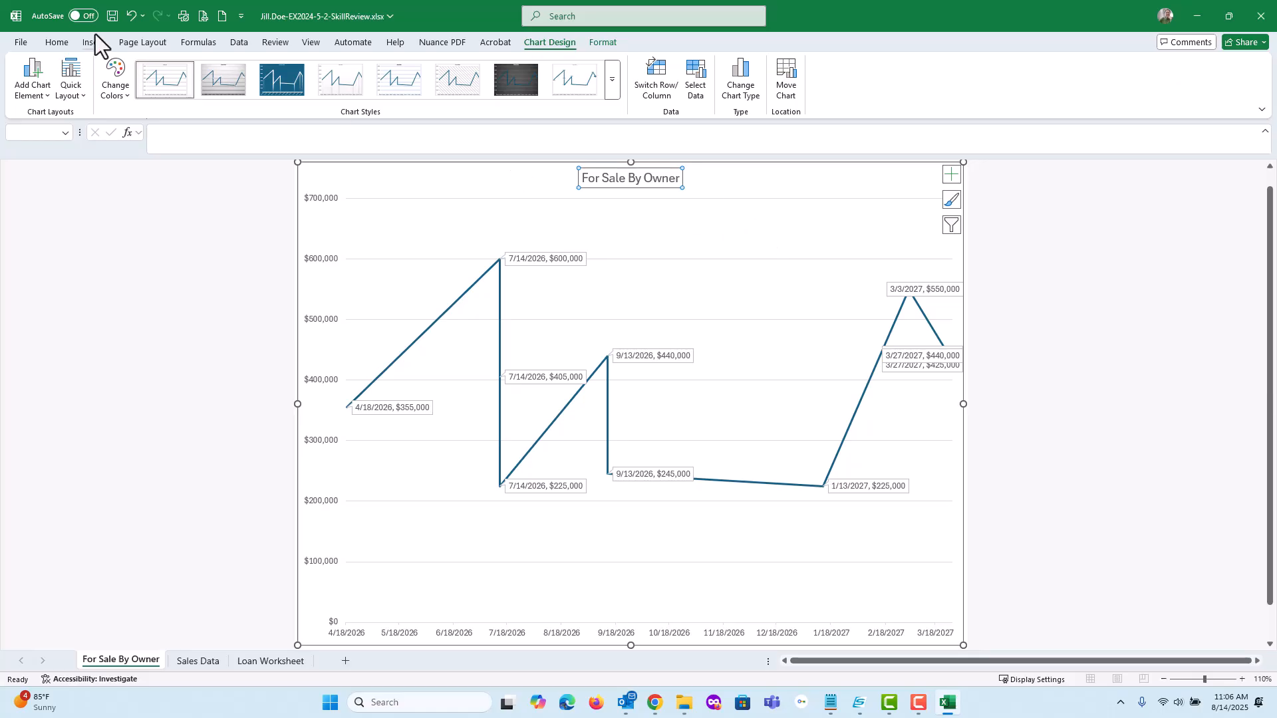
left_click(112, 15)
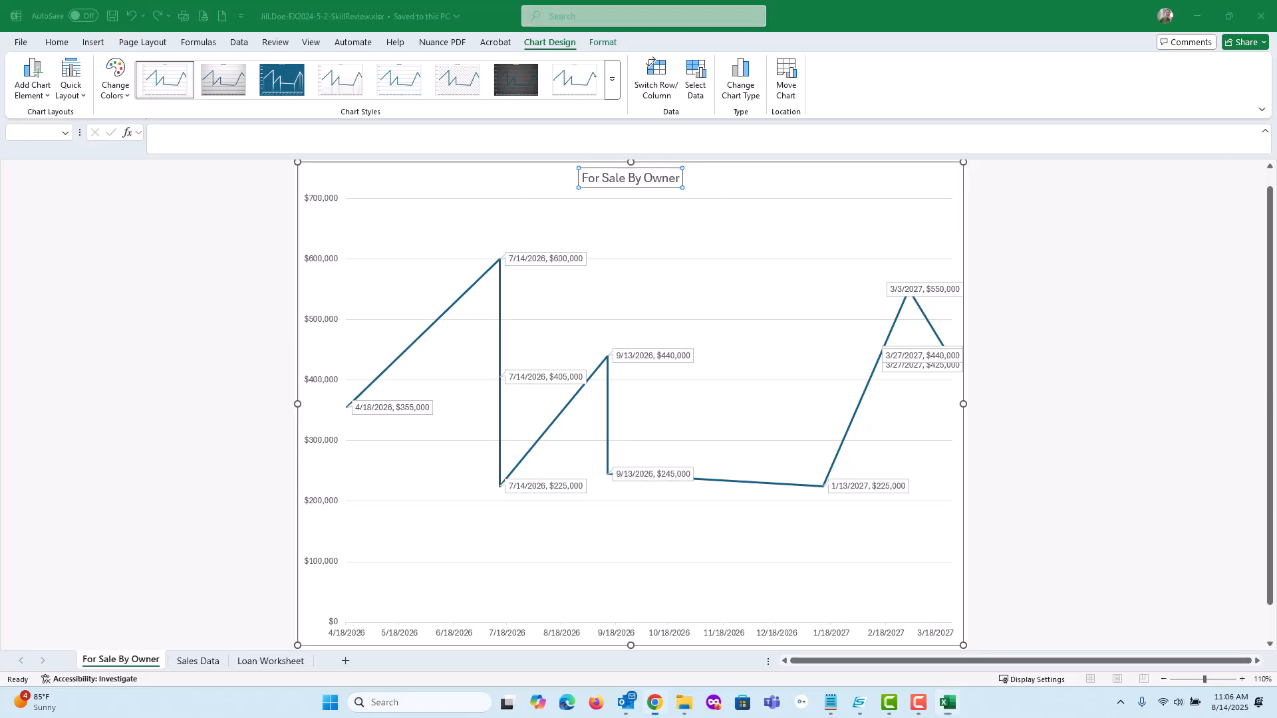
Tick off the completed chart title and data label instructions in the SIMnet assignment checklist
left_click_drag(1276, 39, 418, 69)
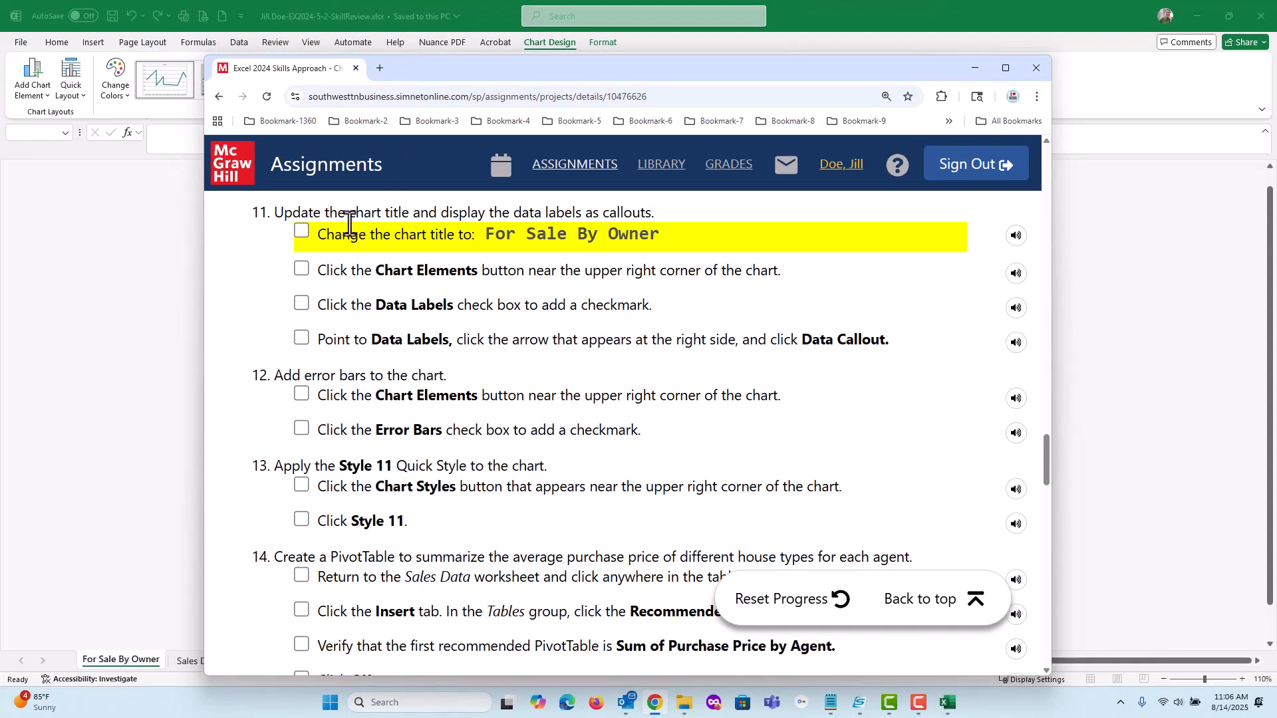
left_click(301, 231)
left_click(301, 269)
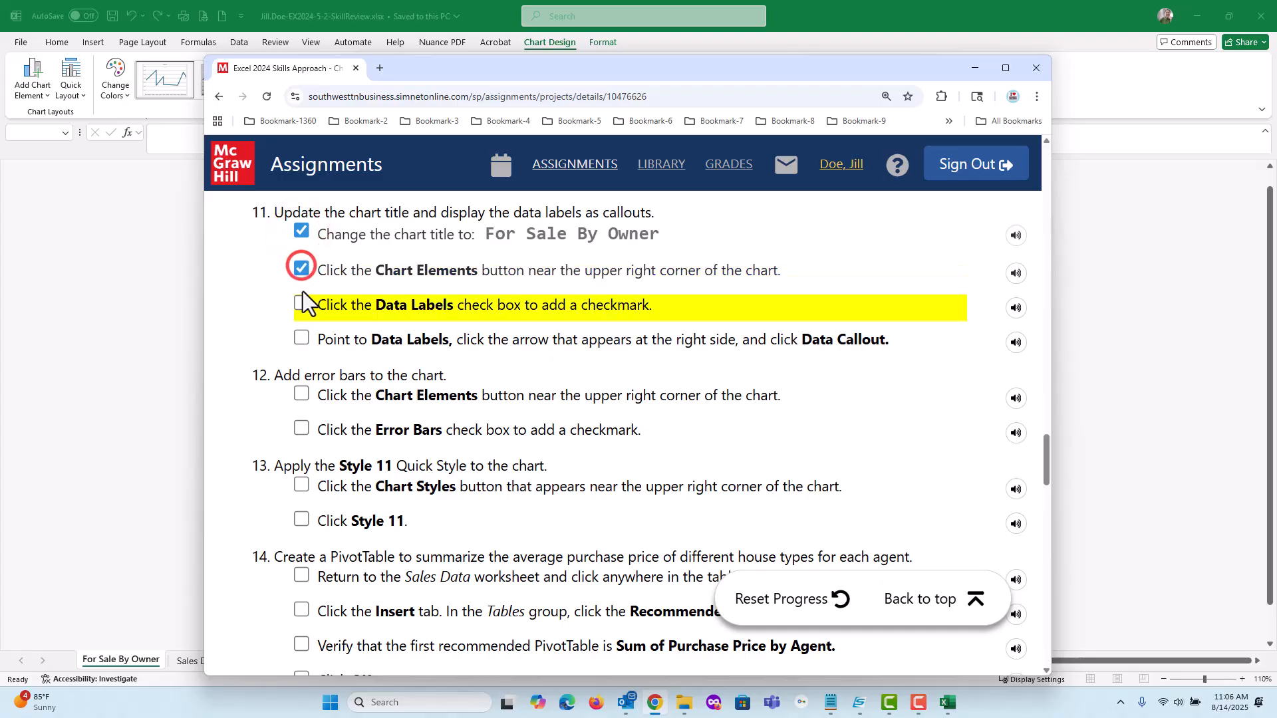
left_click(301, 304)
left_click(302, 338)
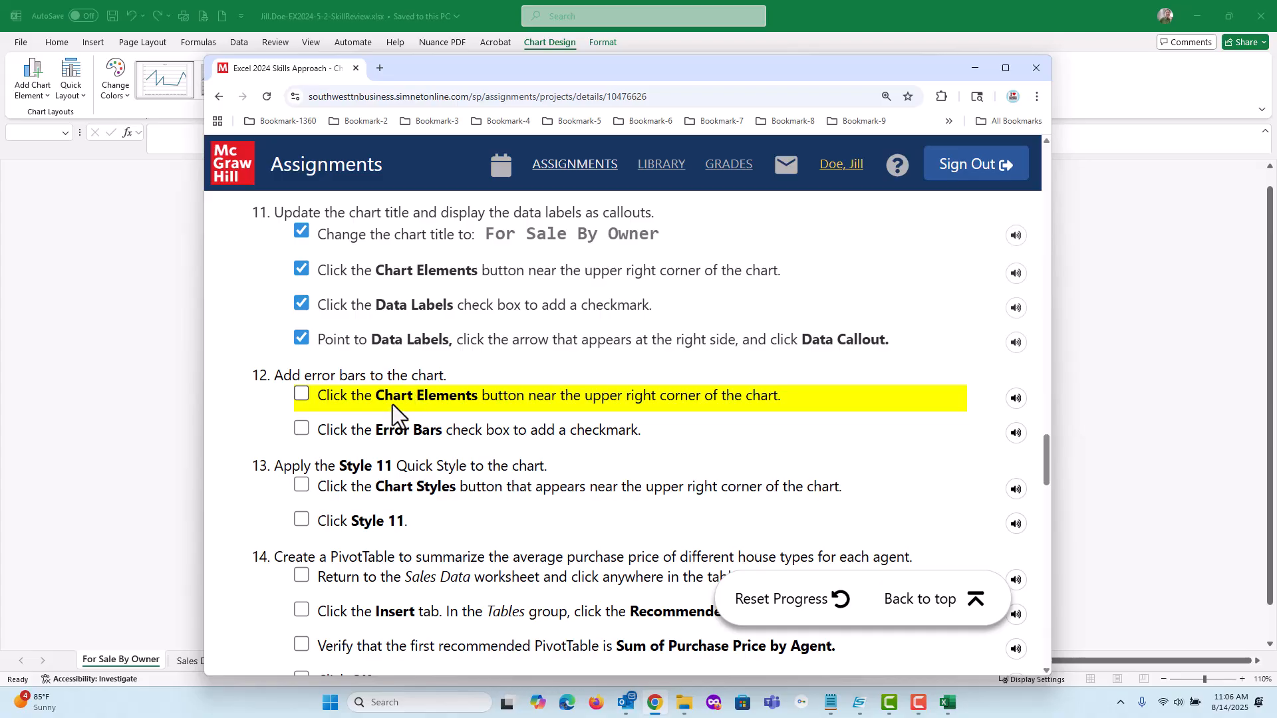
left_click_drag(456, 70, 874, 55)
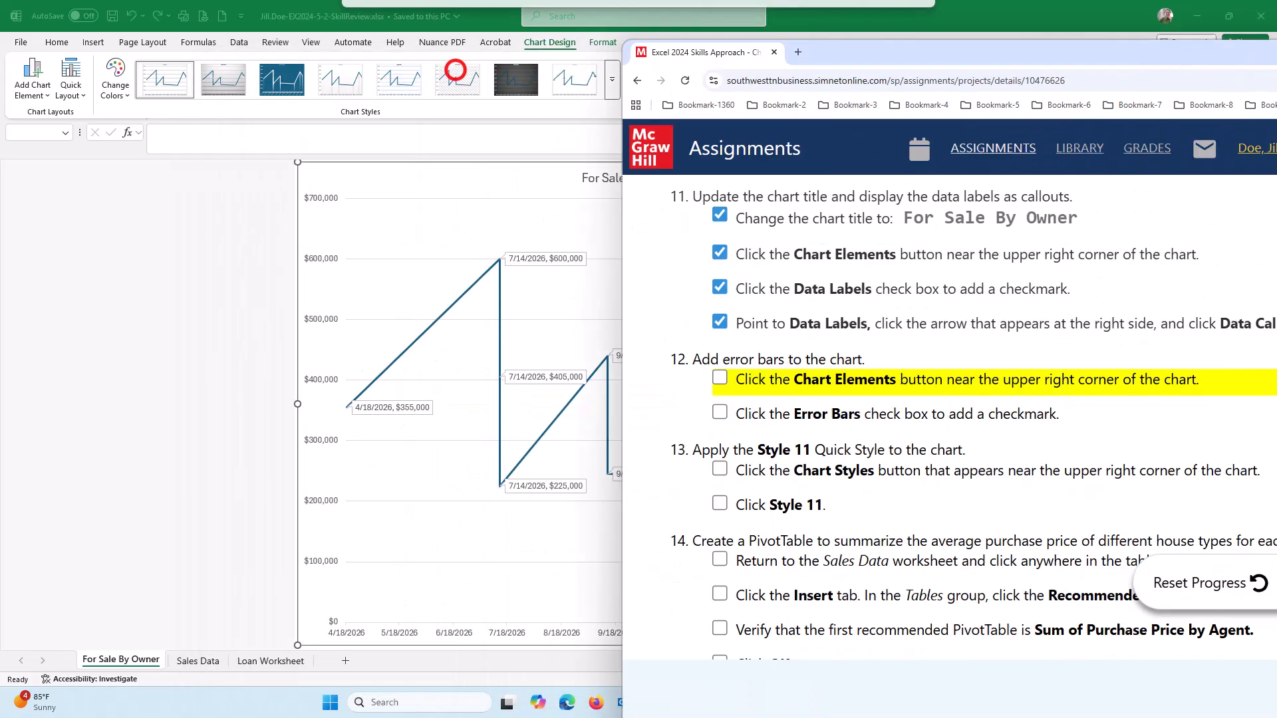
left_click(456, 70)
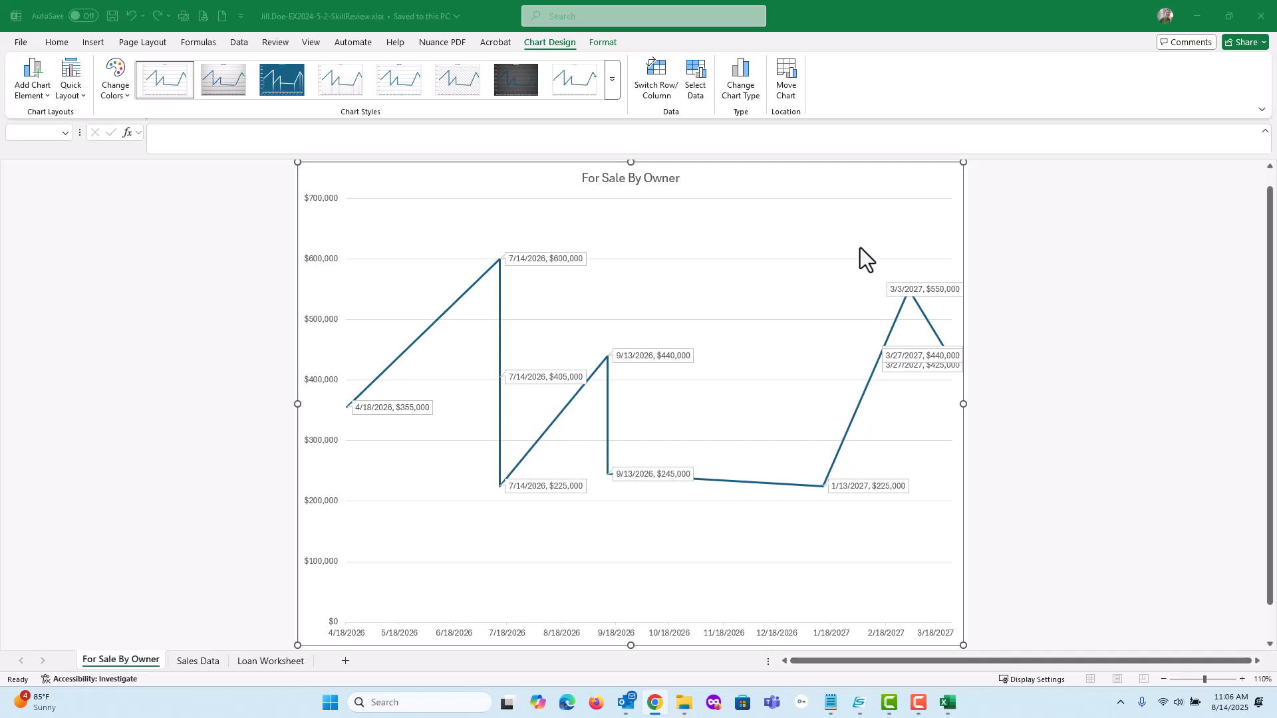
Add error bars to the line chart and save the workbook
left_click(780, 176)
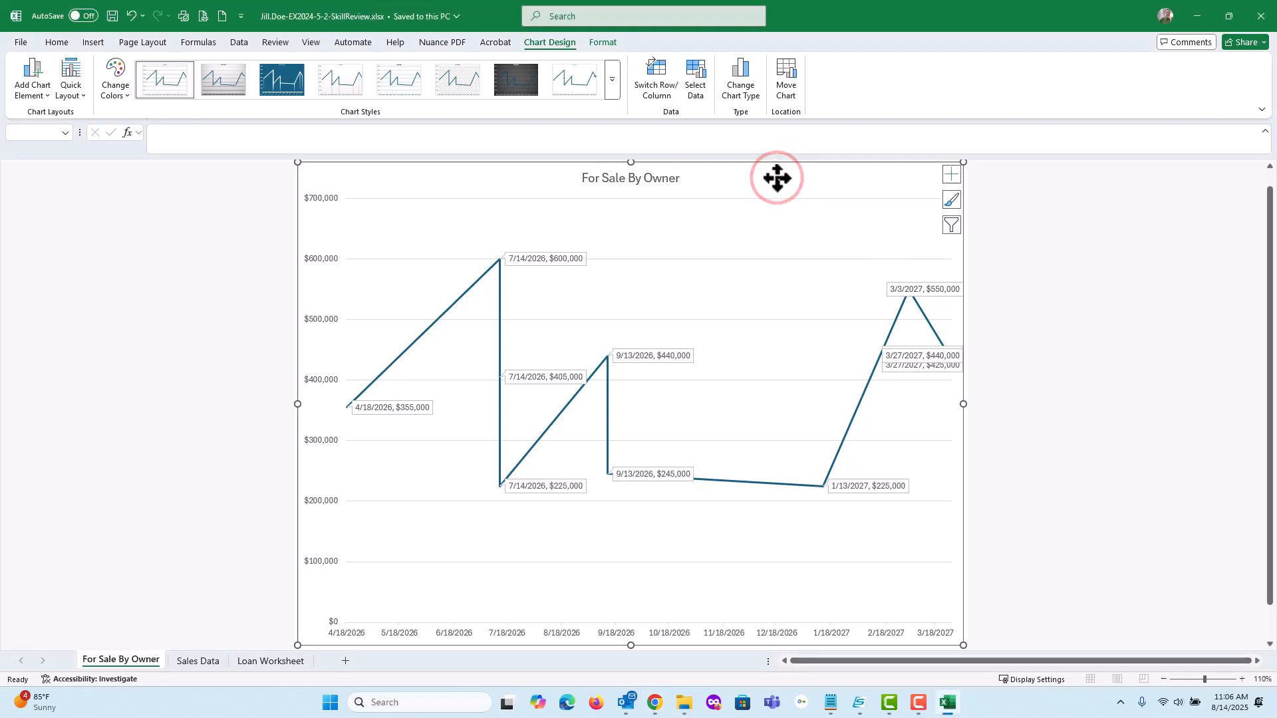
left_click(951, 174)
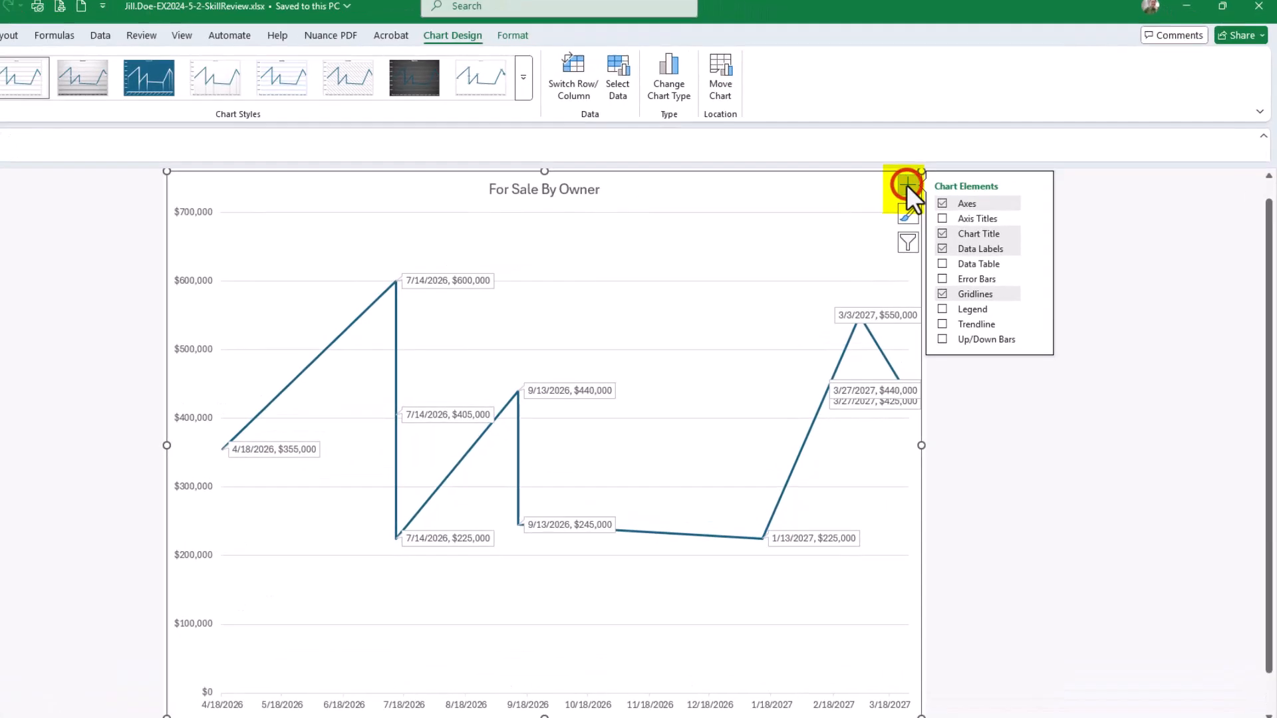
left_click(678, 459)
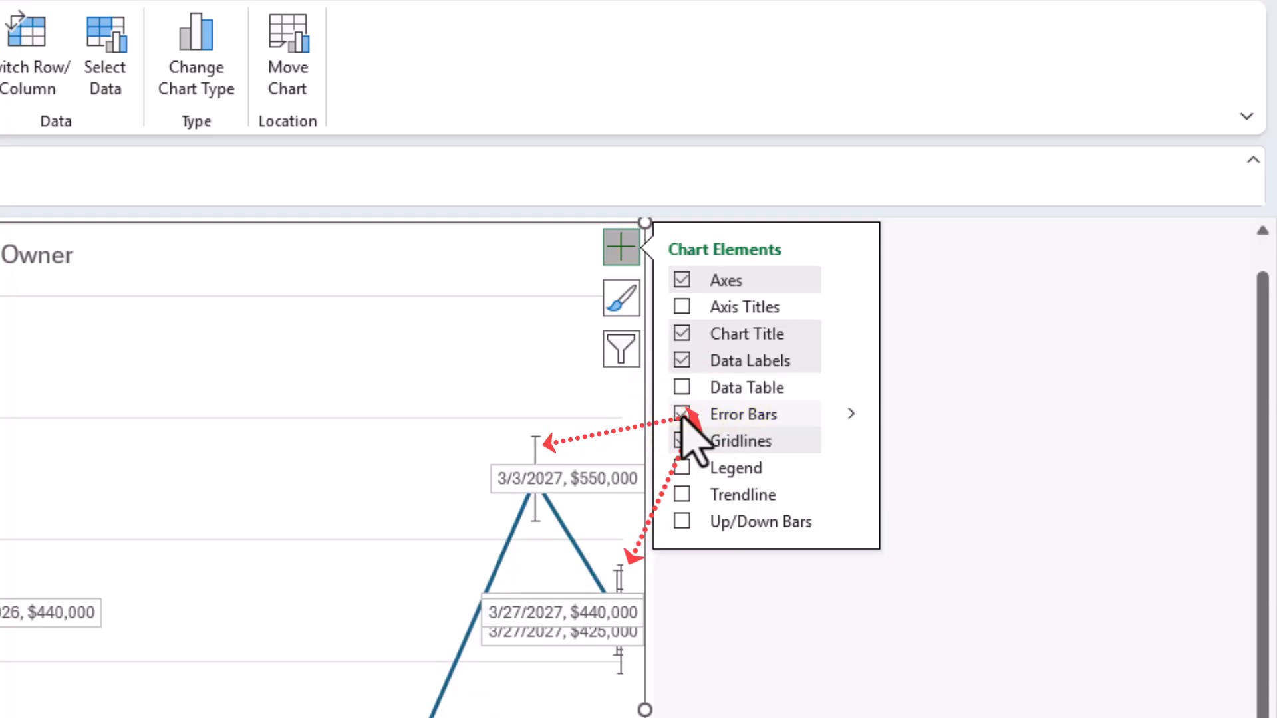
left_click(851, 412)
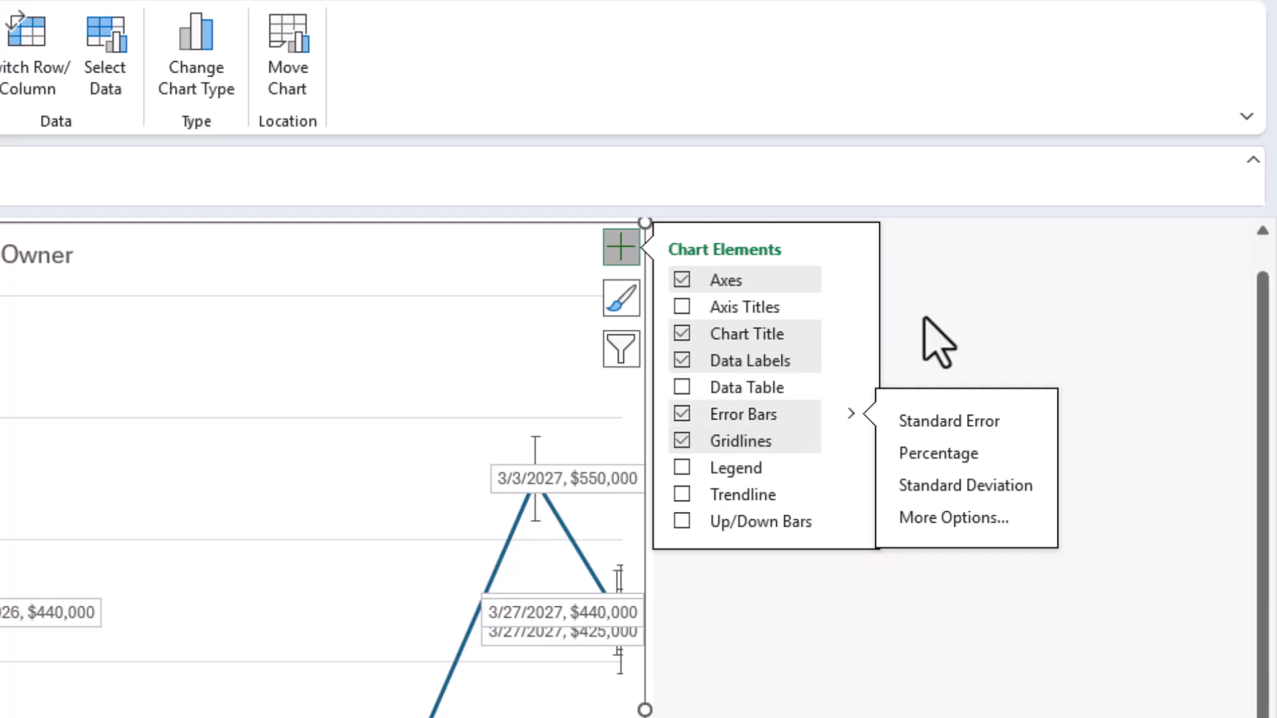
left_click(858, 78)
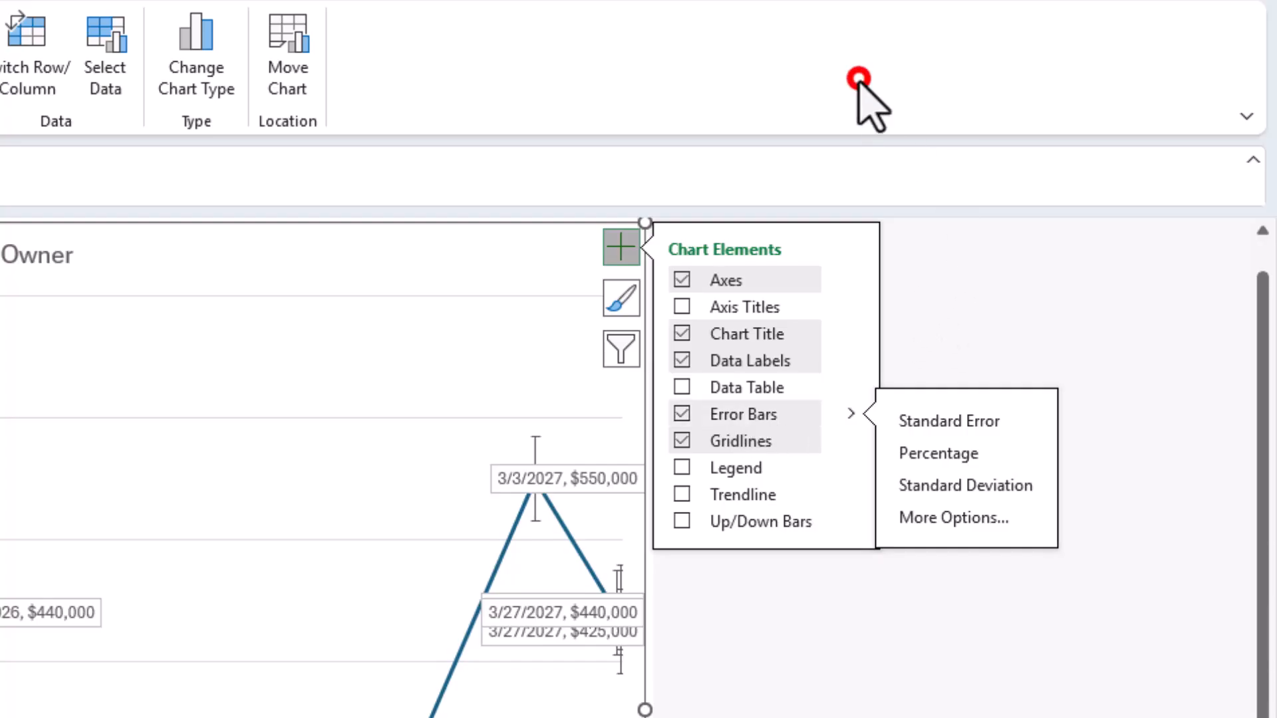
left_click(751, 422)
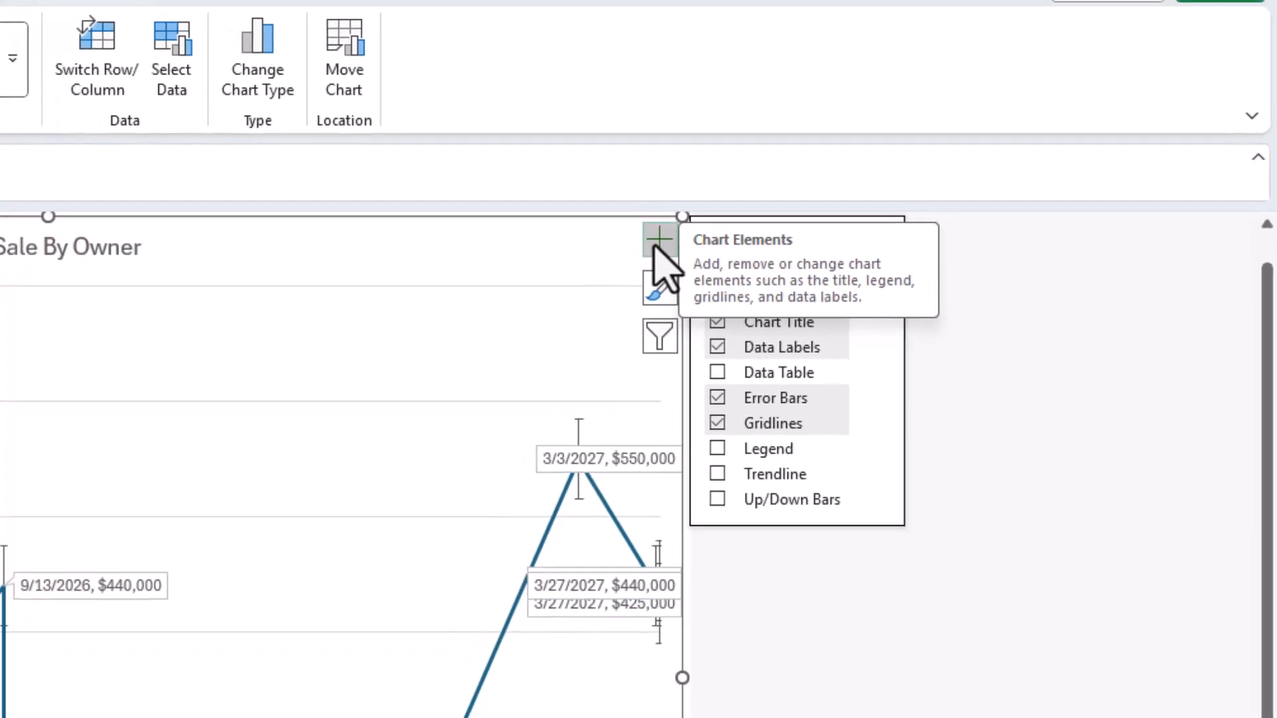
left_click(621, 249)
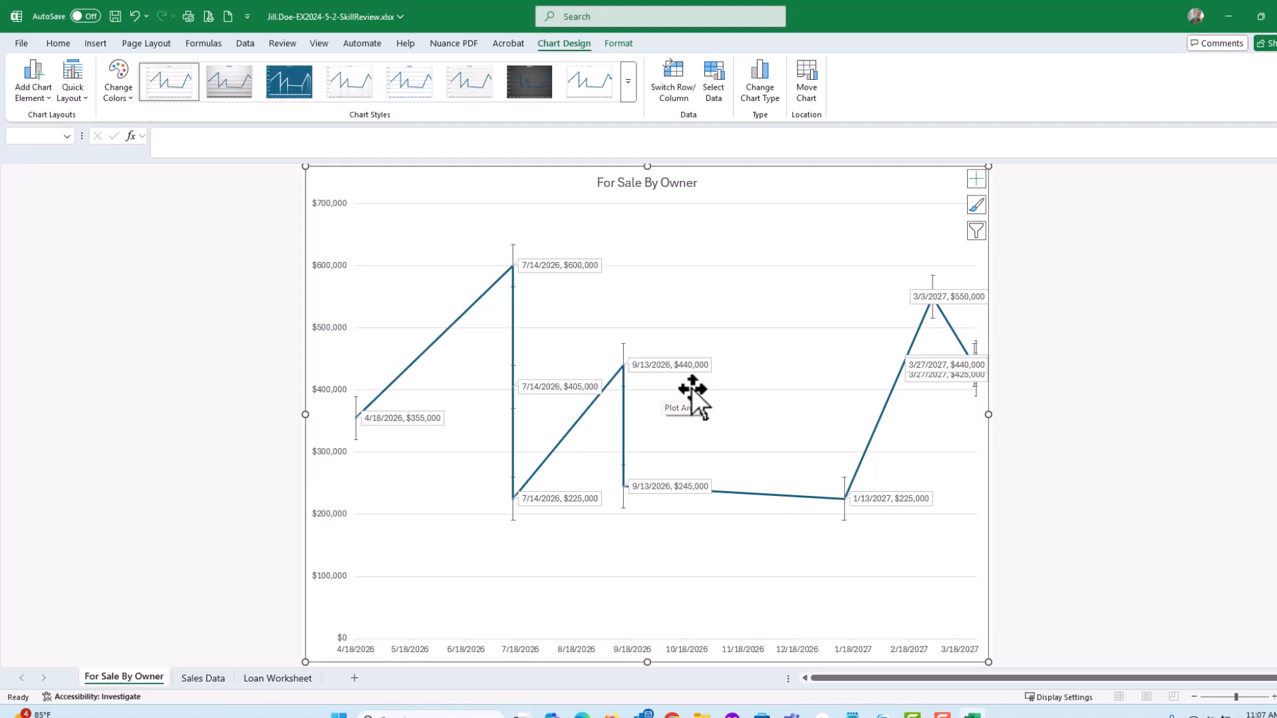
left_click(114, 15)
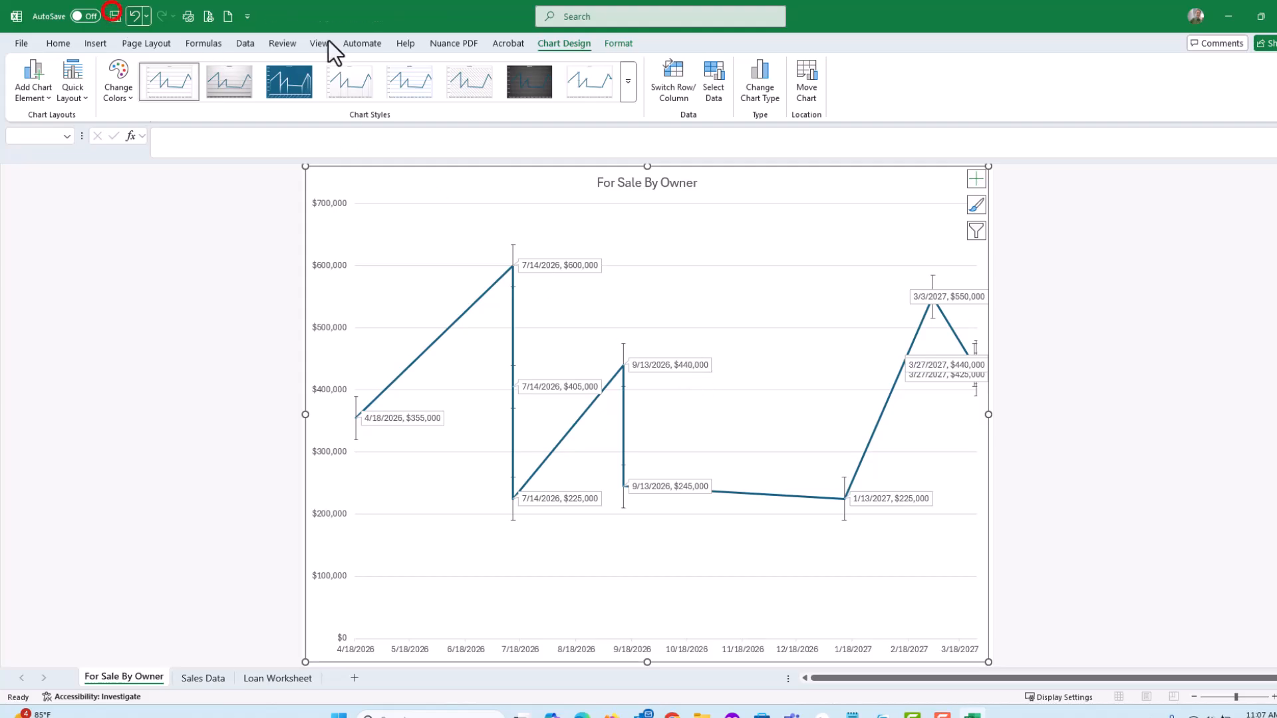
Switch to the SIMnet assignment and tick off both error bar instructions in the checklist
key("alt+Tab")
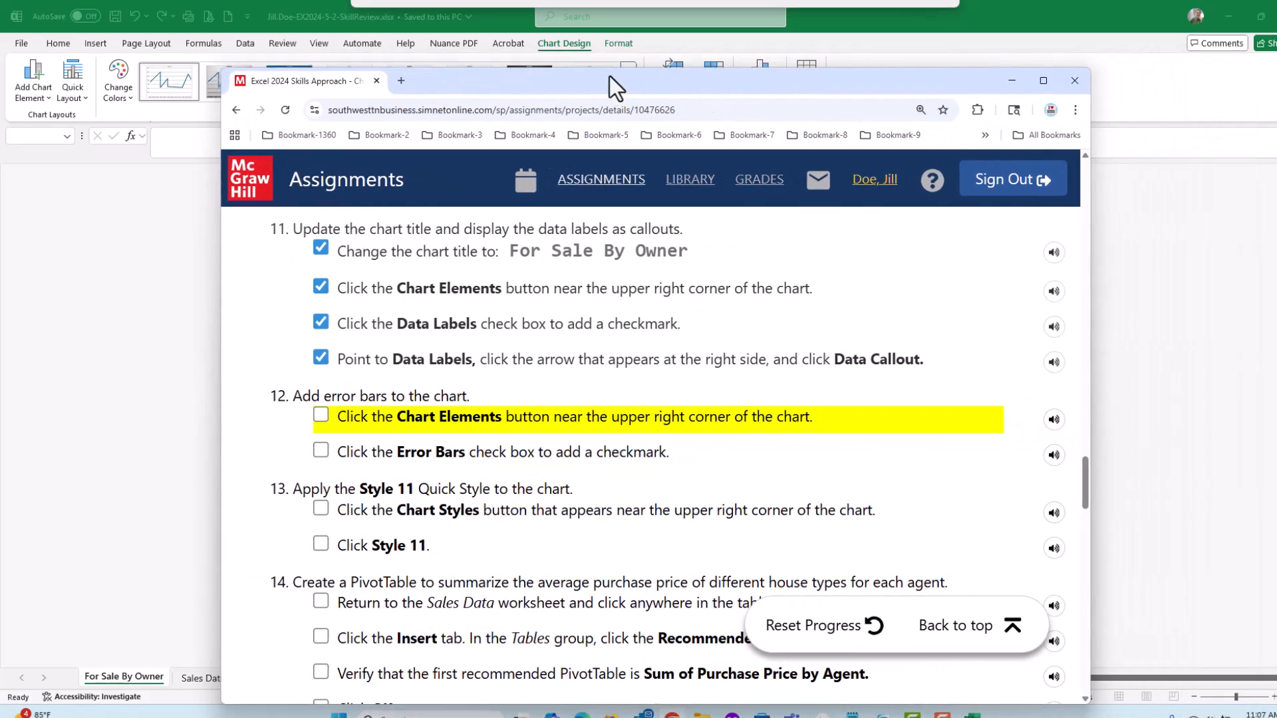
left_click_drag(609, 75, 620, 69)
left_click(331, 408)
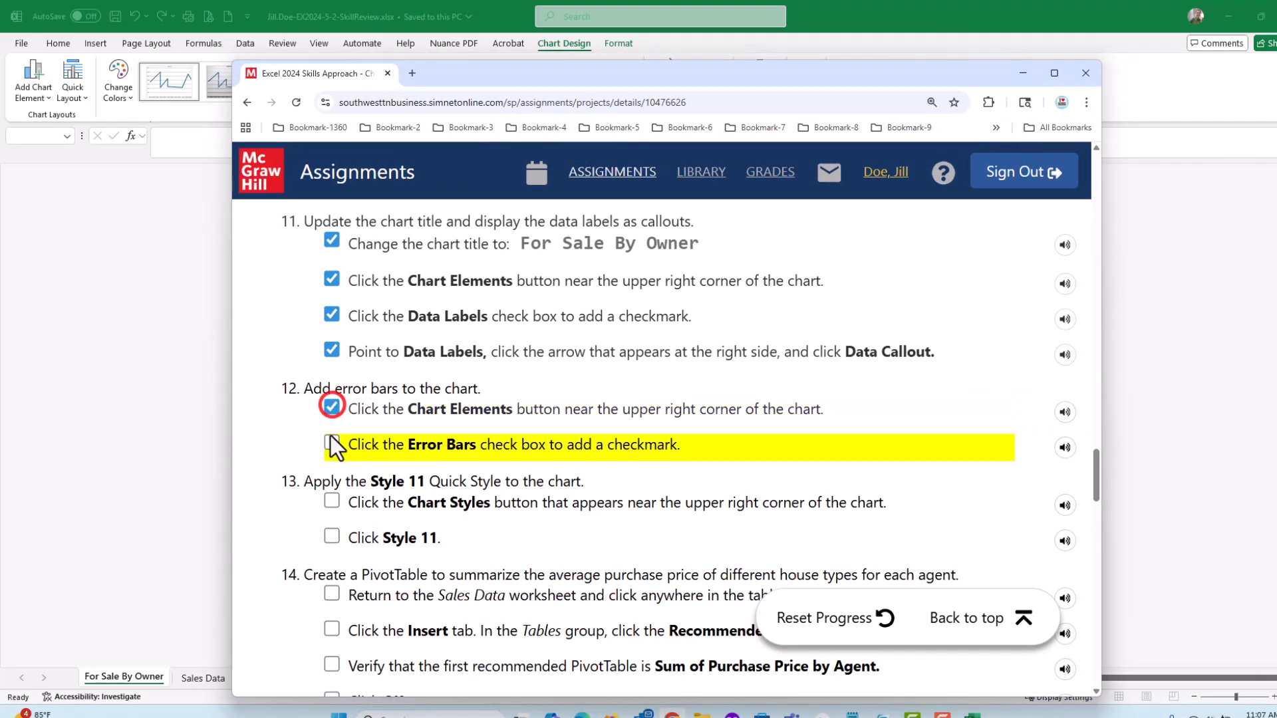
left_click(331, 443)
scroll(596, 391, "down", 1)
scroll(596, 391, "down", 1)
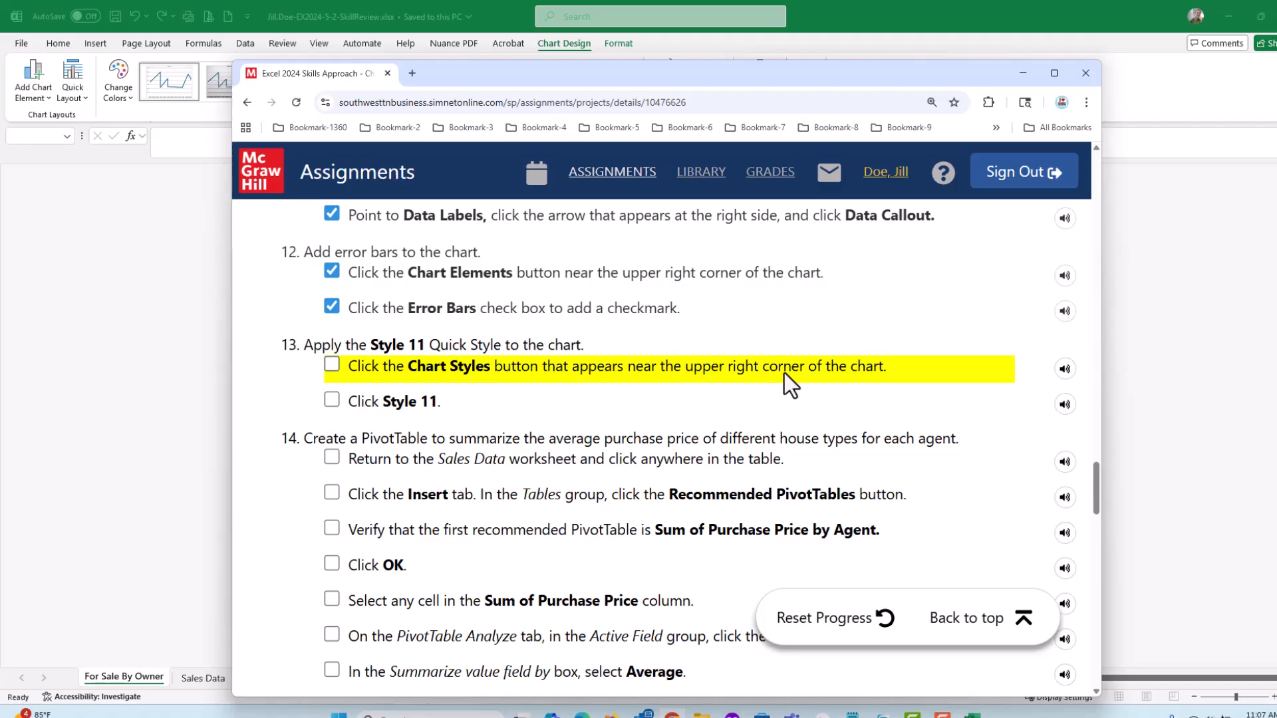
Apply the Style 11 quick style to the chart and save the workbook
left_click_drag(669, 77, 1276, 126)
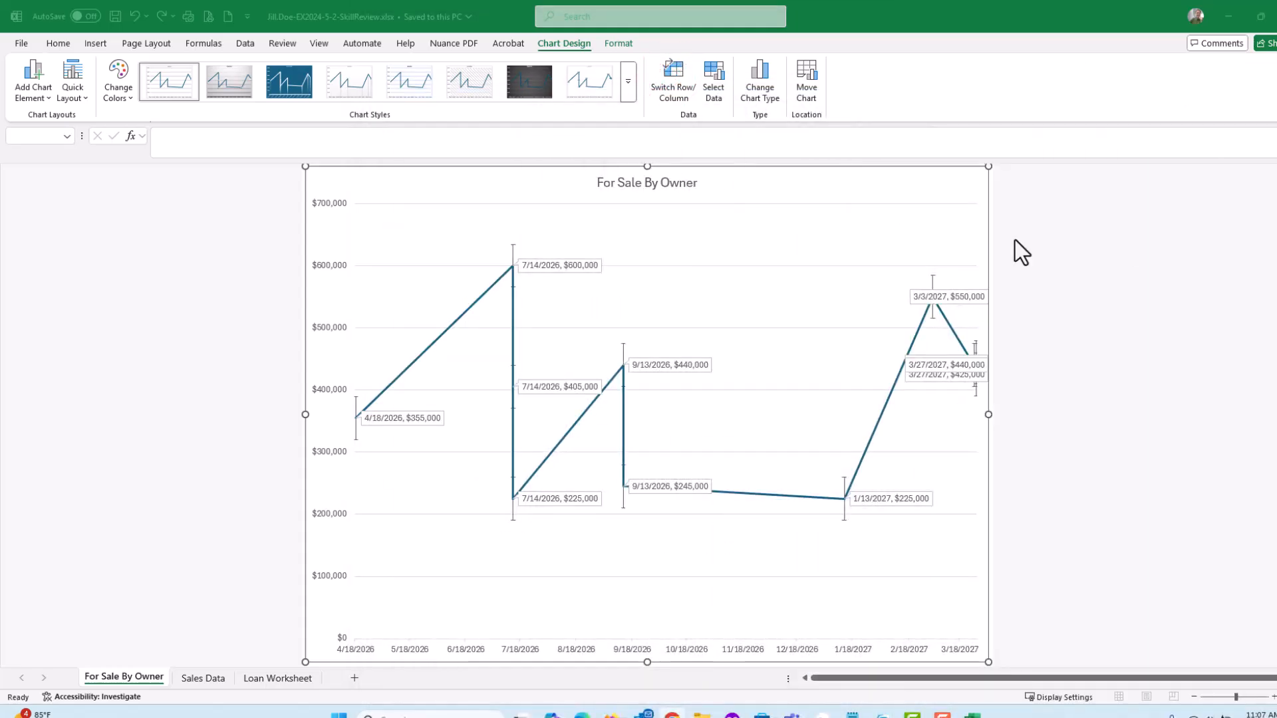
left_click(884, 186)
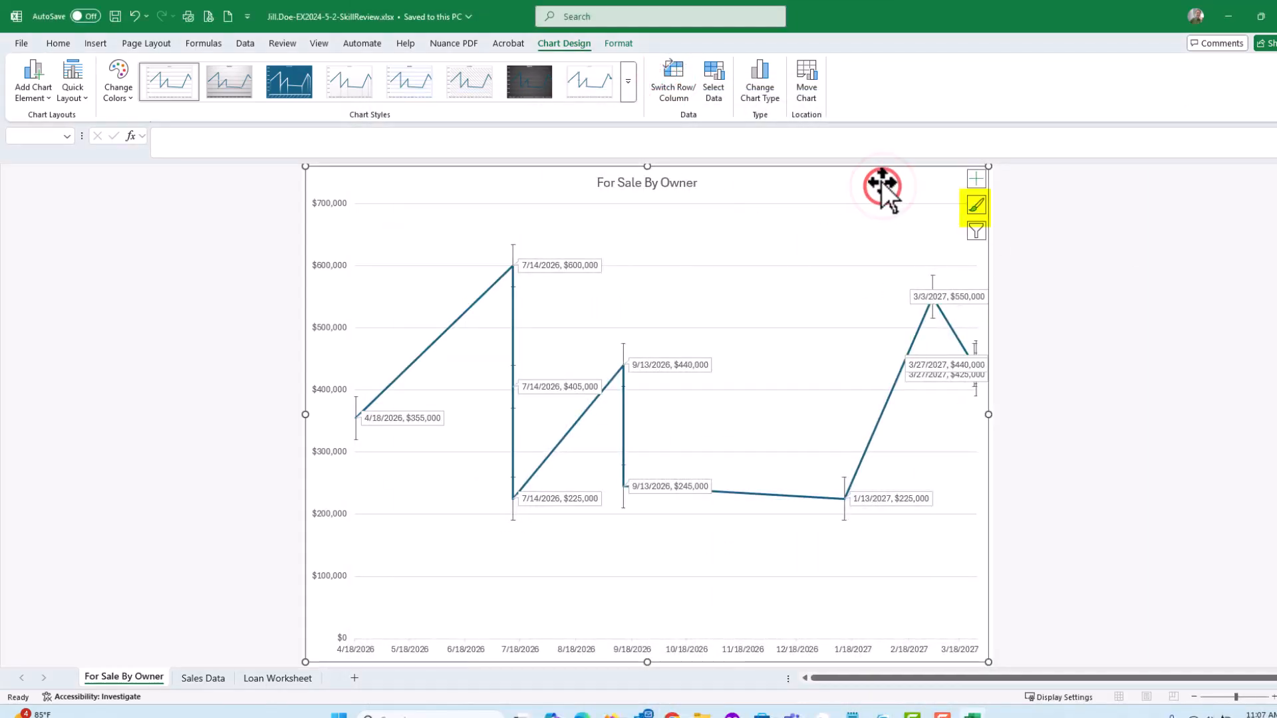
left_click(975, 208)
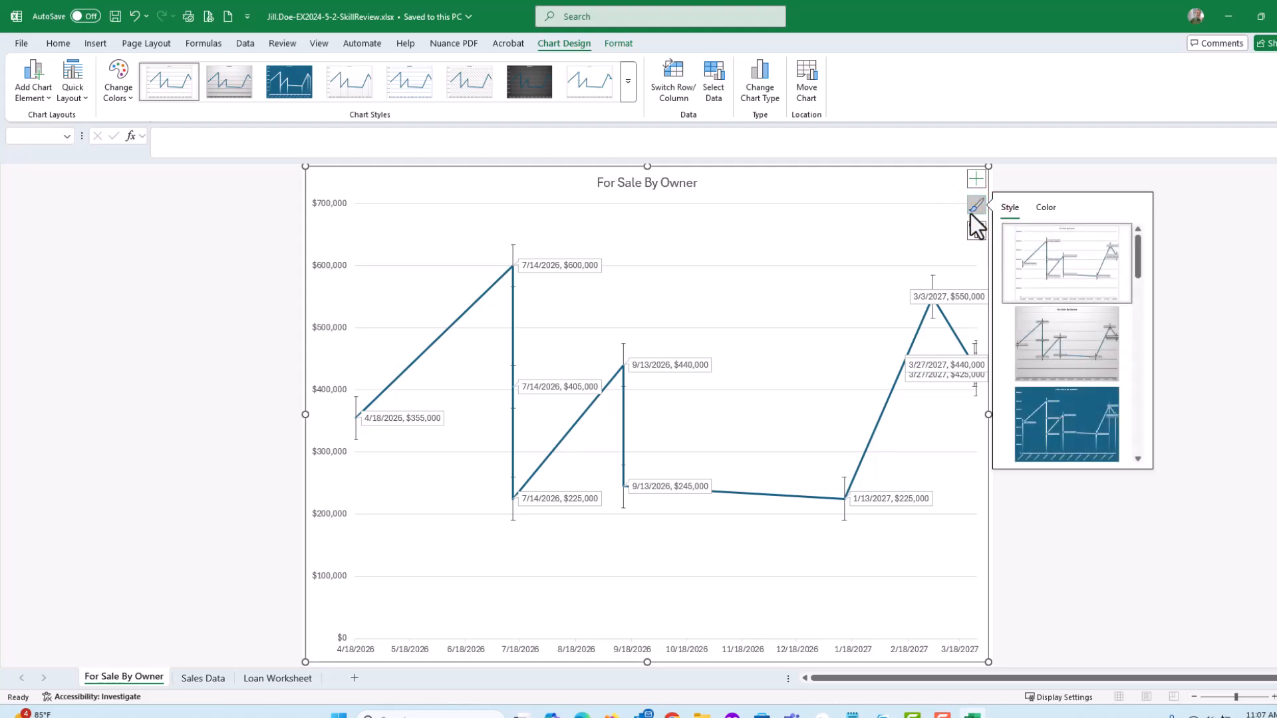
left_click(1047, 210)
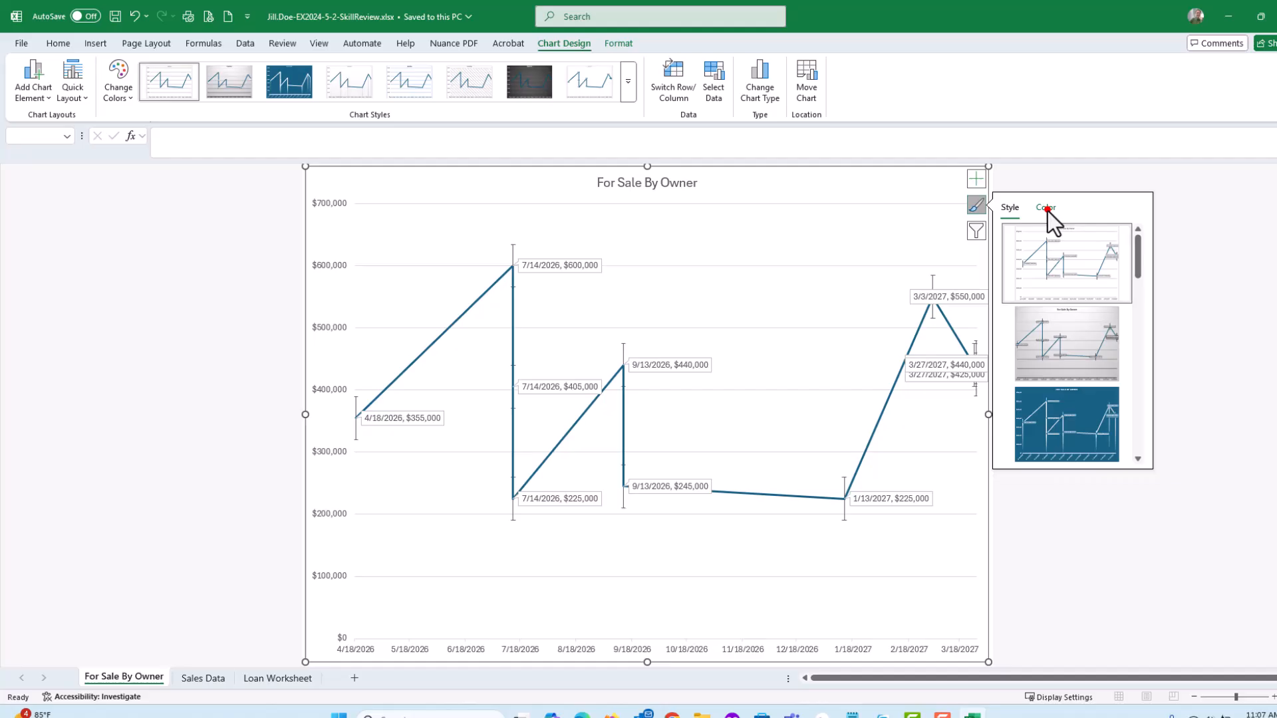
left_click(1012, 208)
scroll(1072, 303, "down", 2)
scroll(1073, 304, "down", 3)
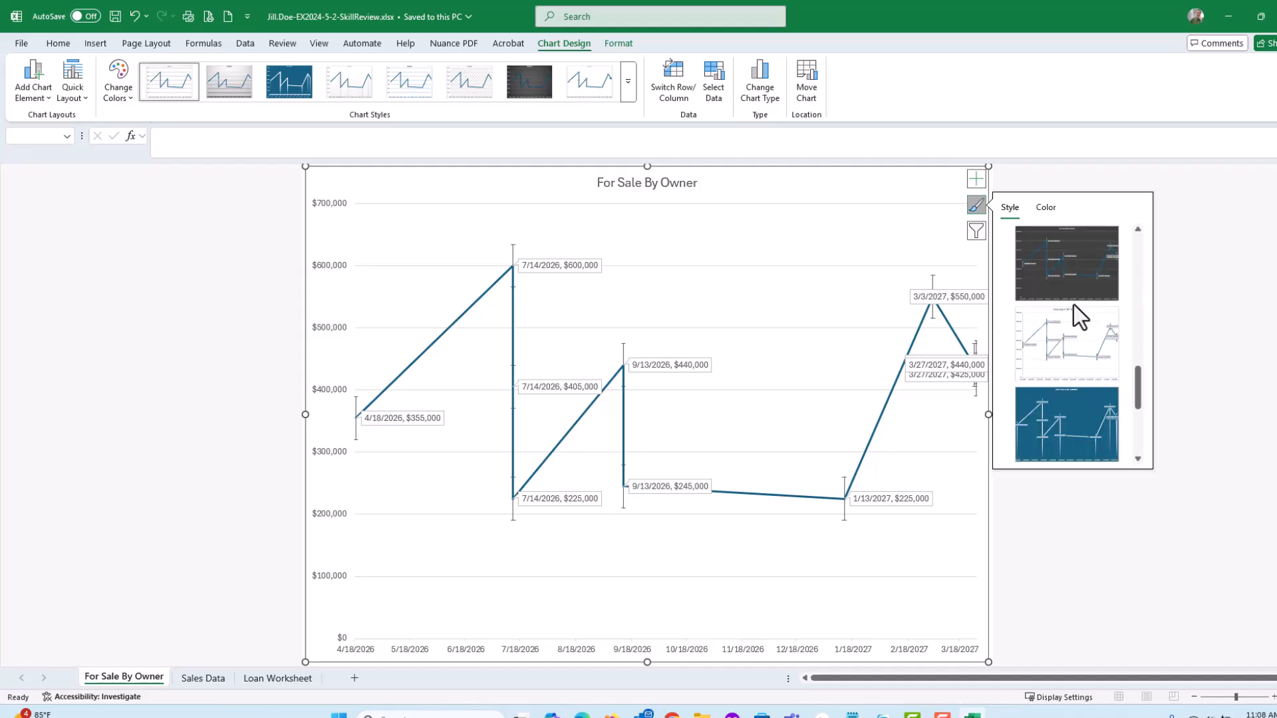
left_click(1062, 355)
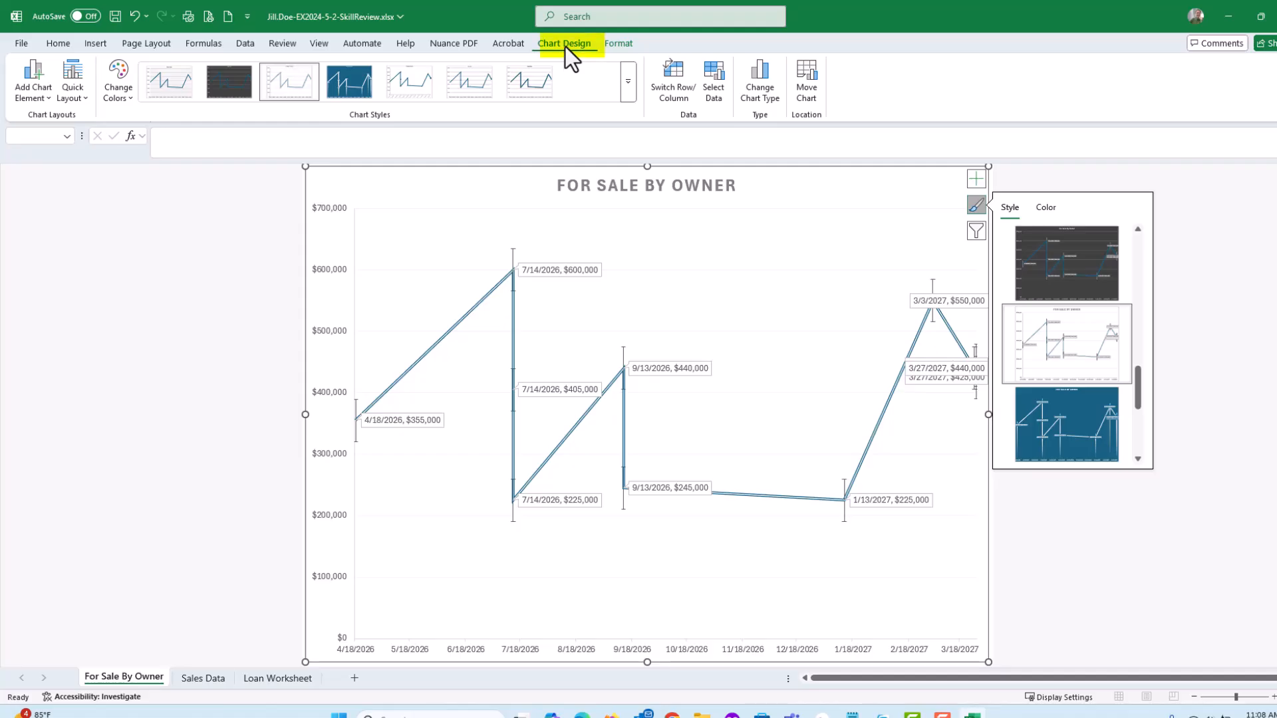
left_click(628, 82)
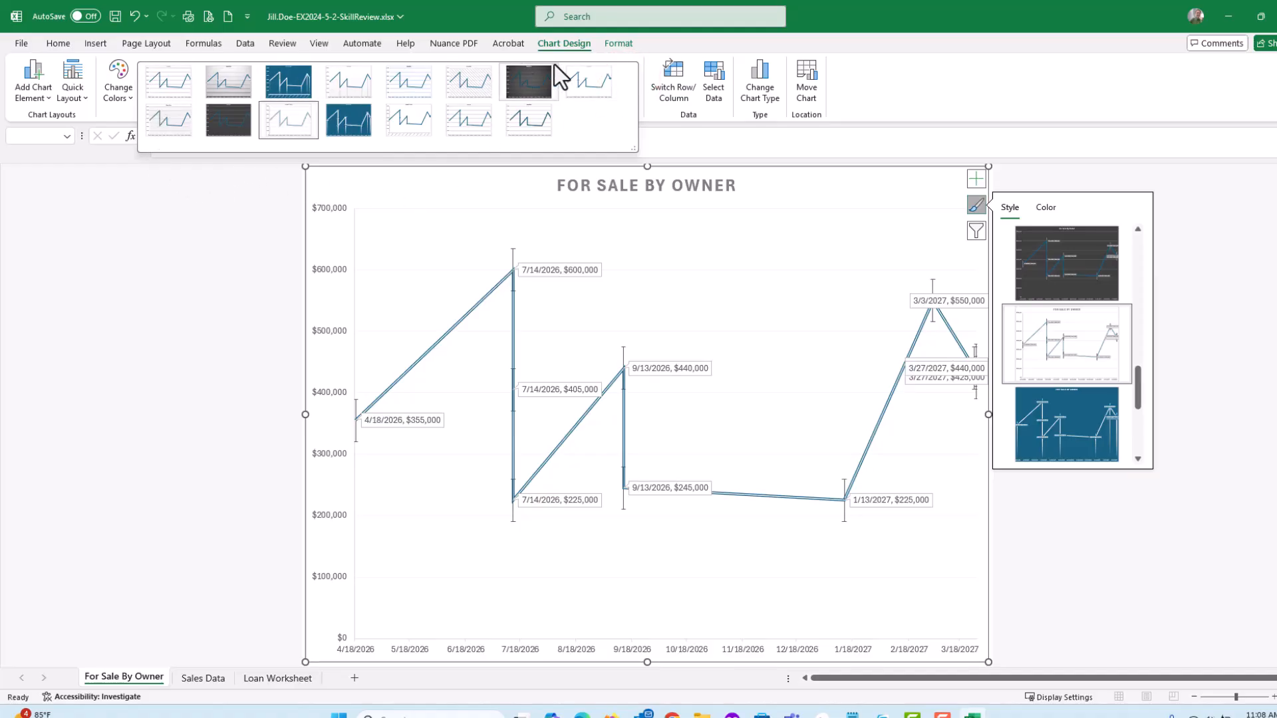
left_click(298, 129)
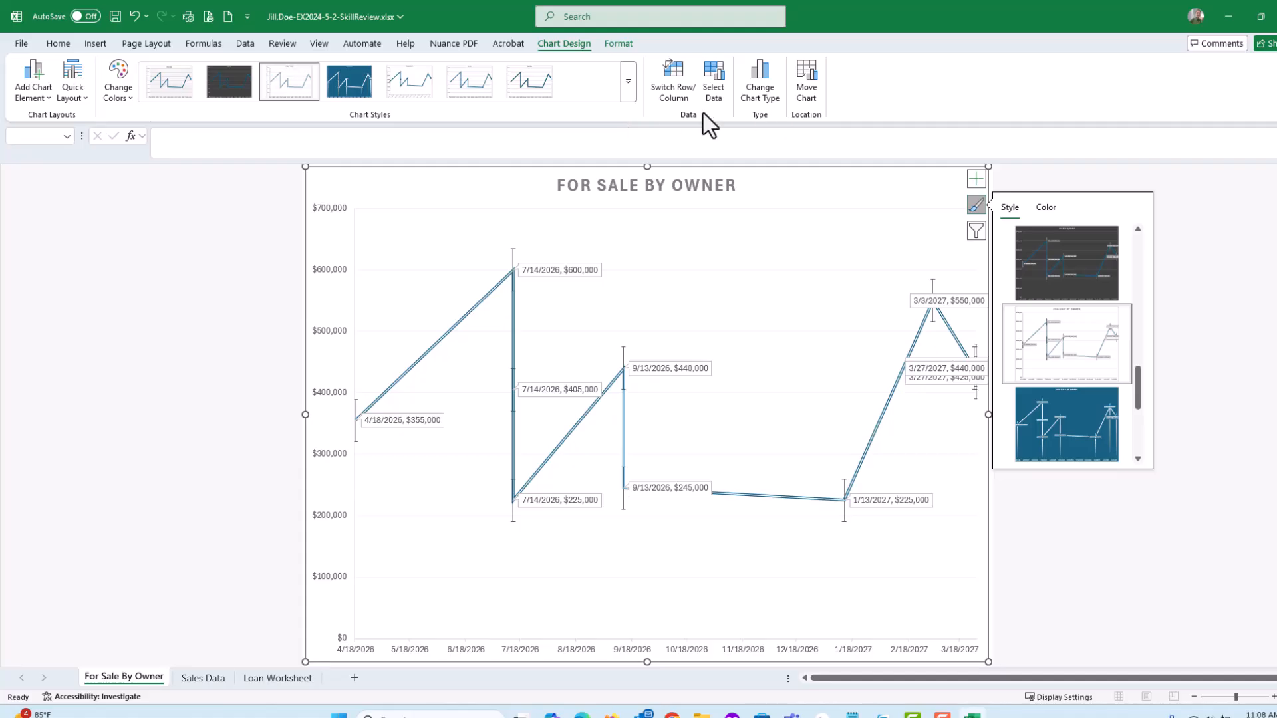
left_click(972, 210)
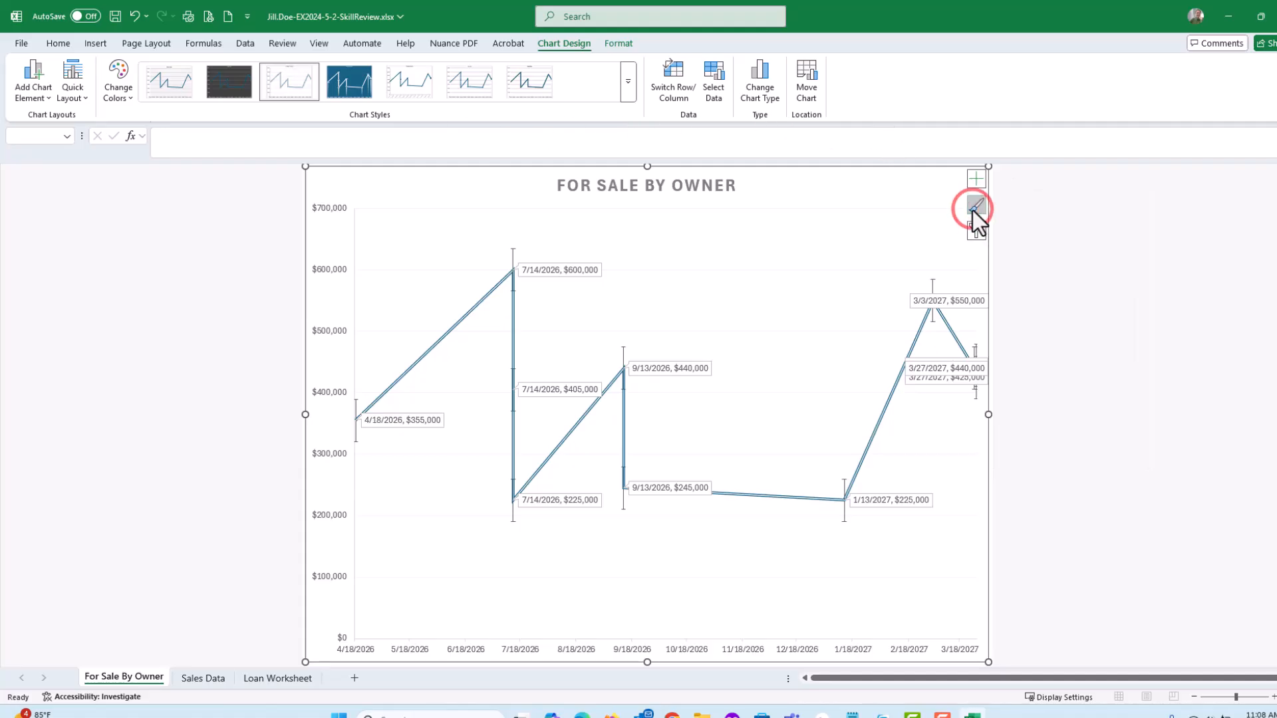
left_click(115, 16)
Tick off both Style 11 instructions in the SIMnet assignment checklist
left_click_drag(1276, 150, 616, 57)
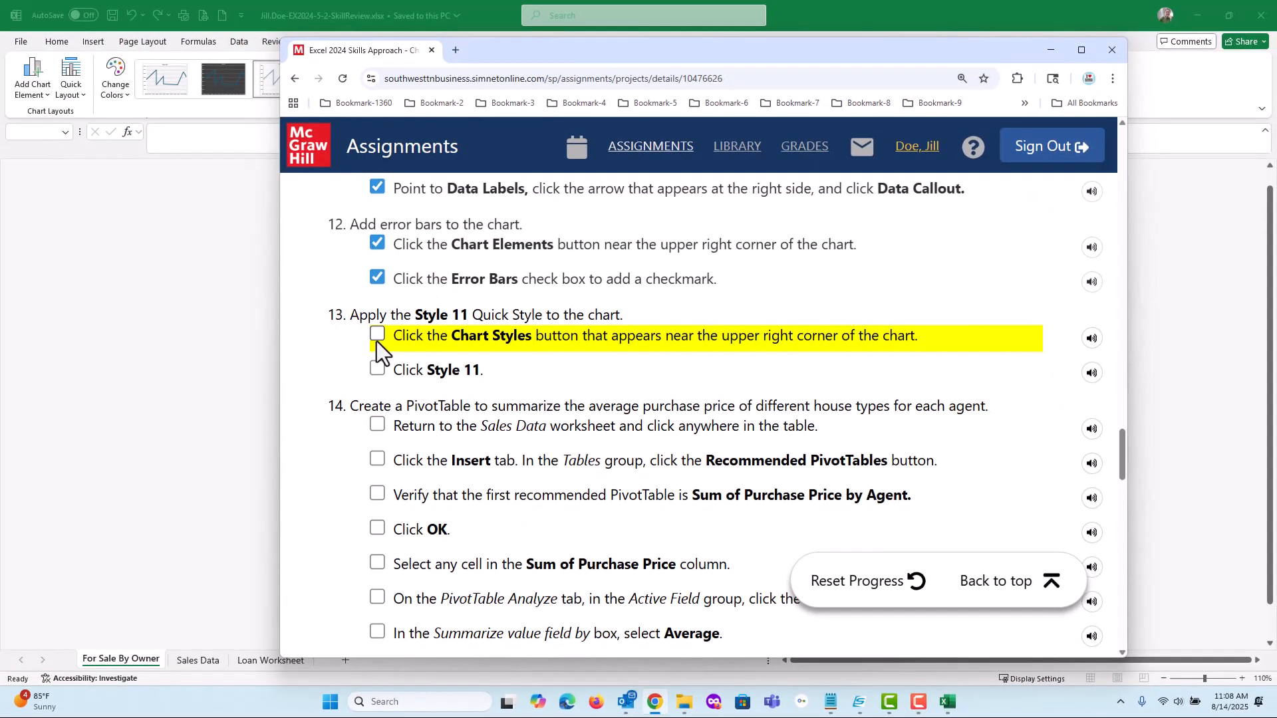
left_click(385, 341)
left_click(377, 368)
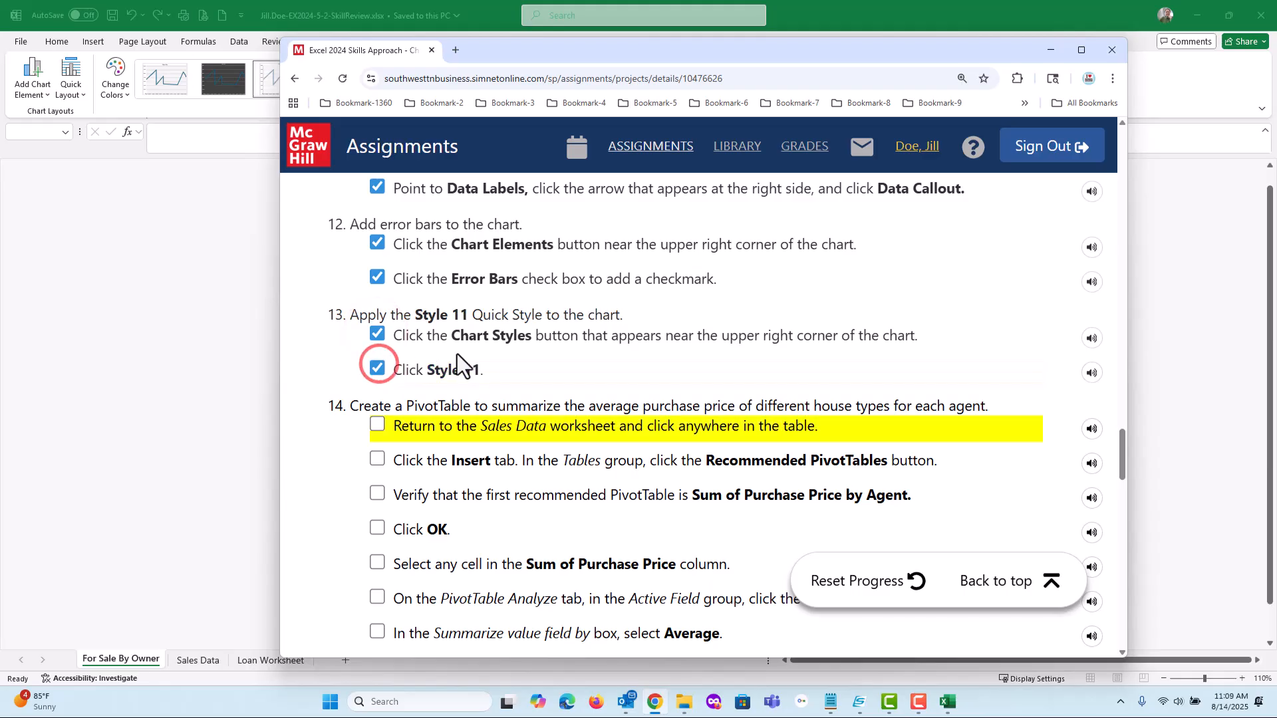
Scroll through the remaining checklist instructions for the PivotTable, sparklines, PivotChart, data table and Goal Seek tasks
scroll(880, 384, "down", 10)
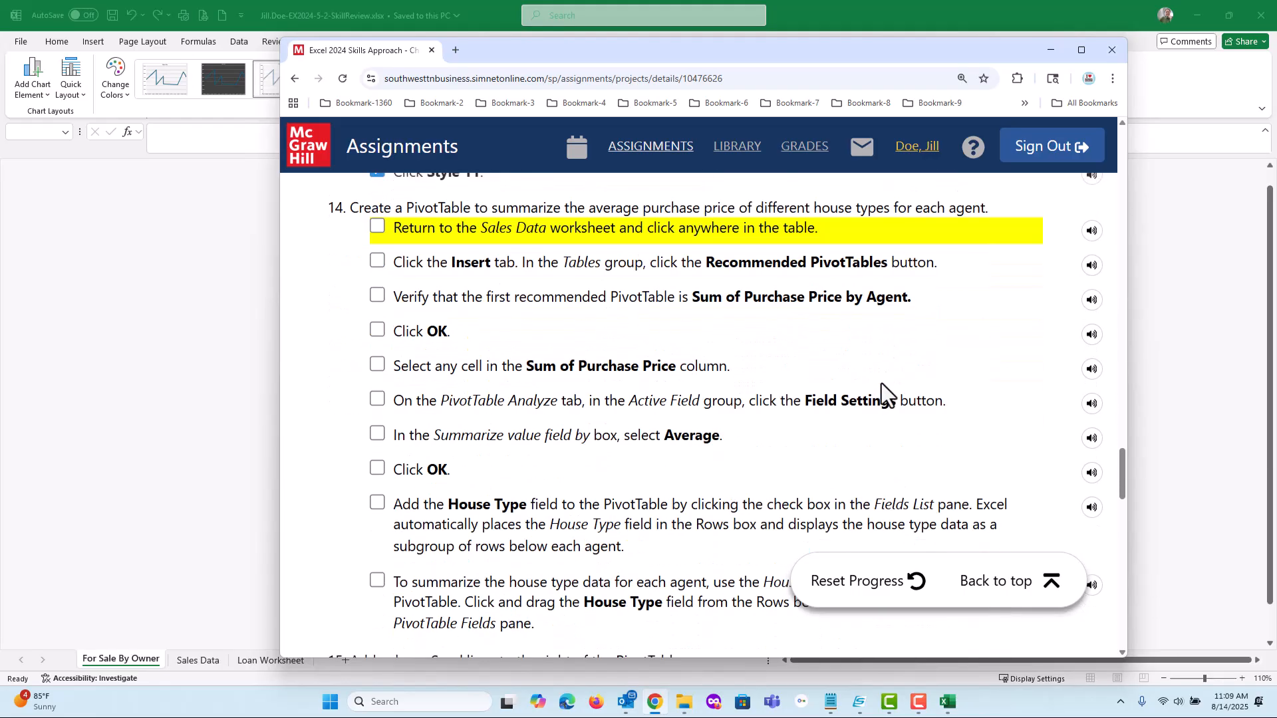
scroll(880, 383, "down", 15)
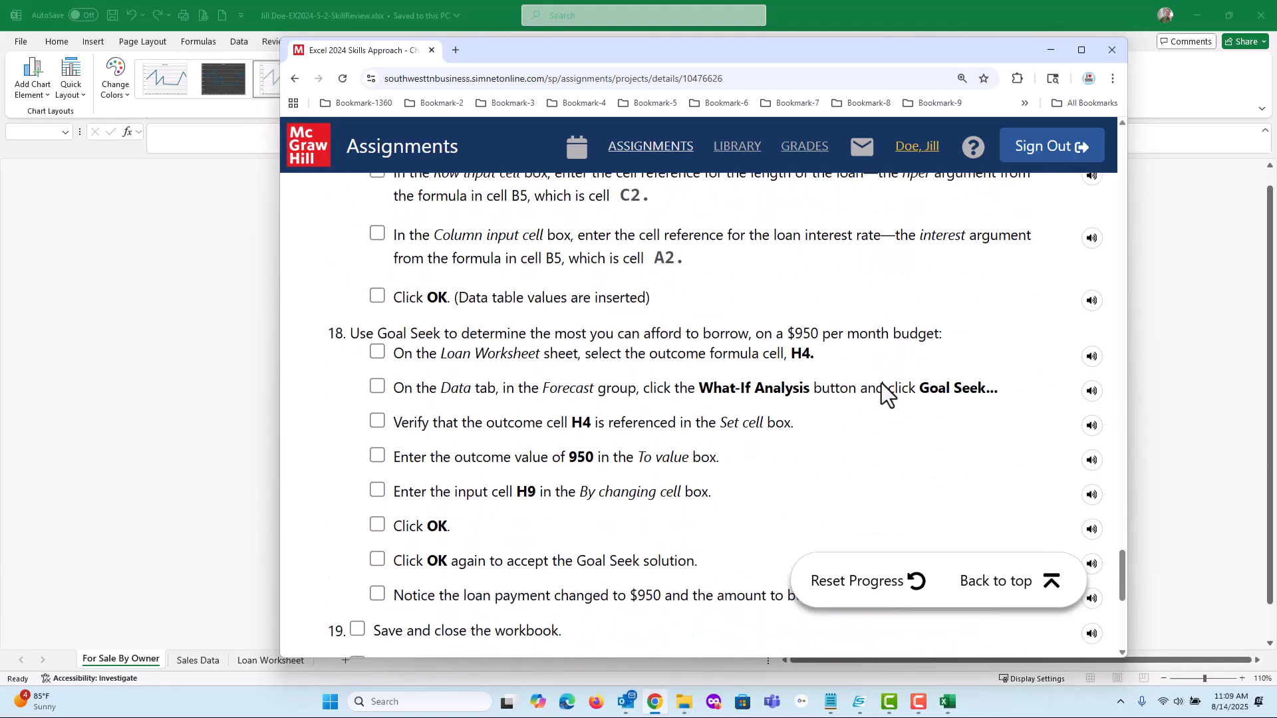
scroll(880, 385, "up", 6)
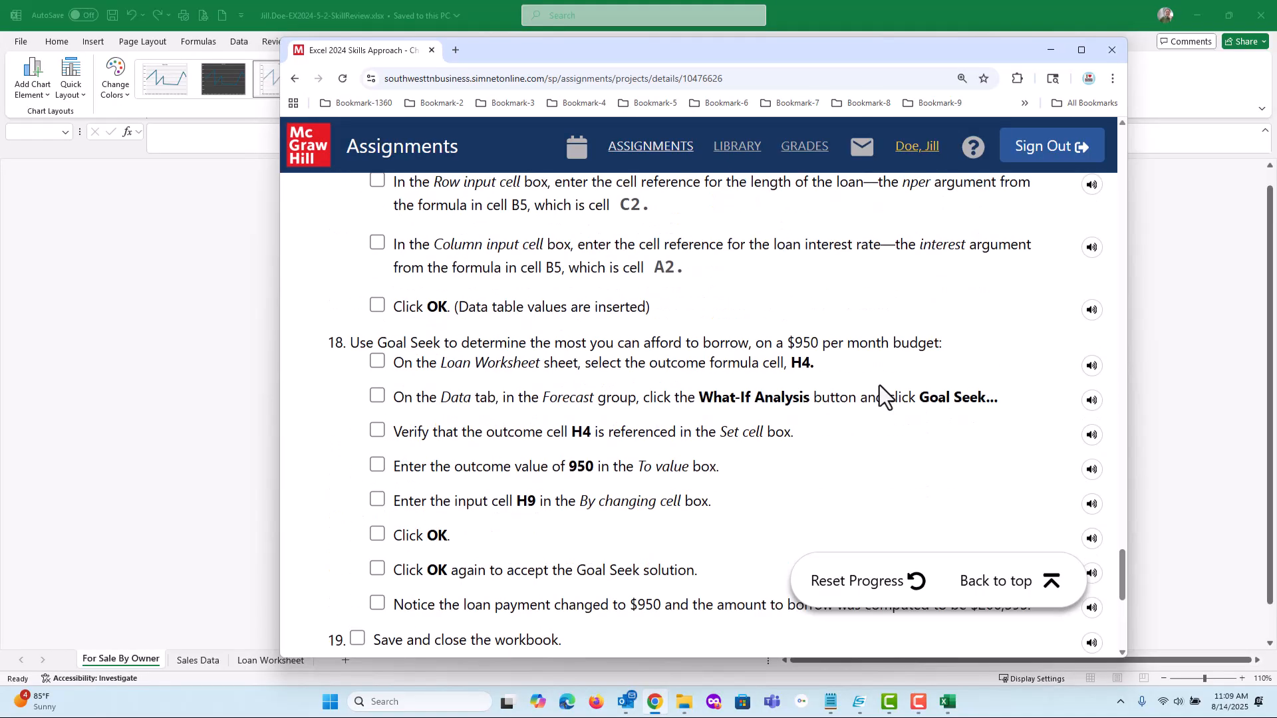
scroll(879, 385, "up", 8)
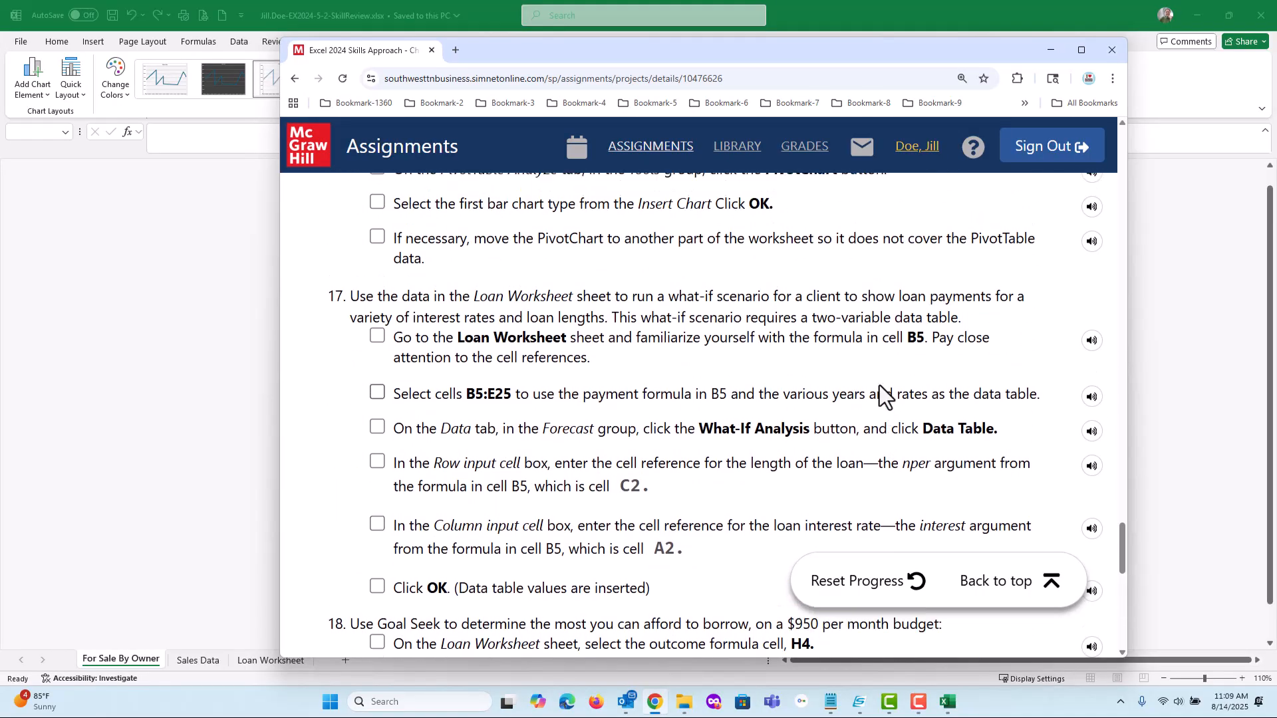
scroll(880, 385, "up", 7)
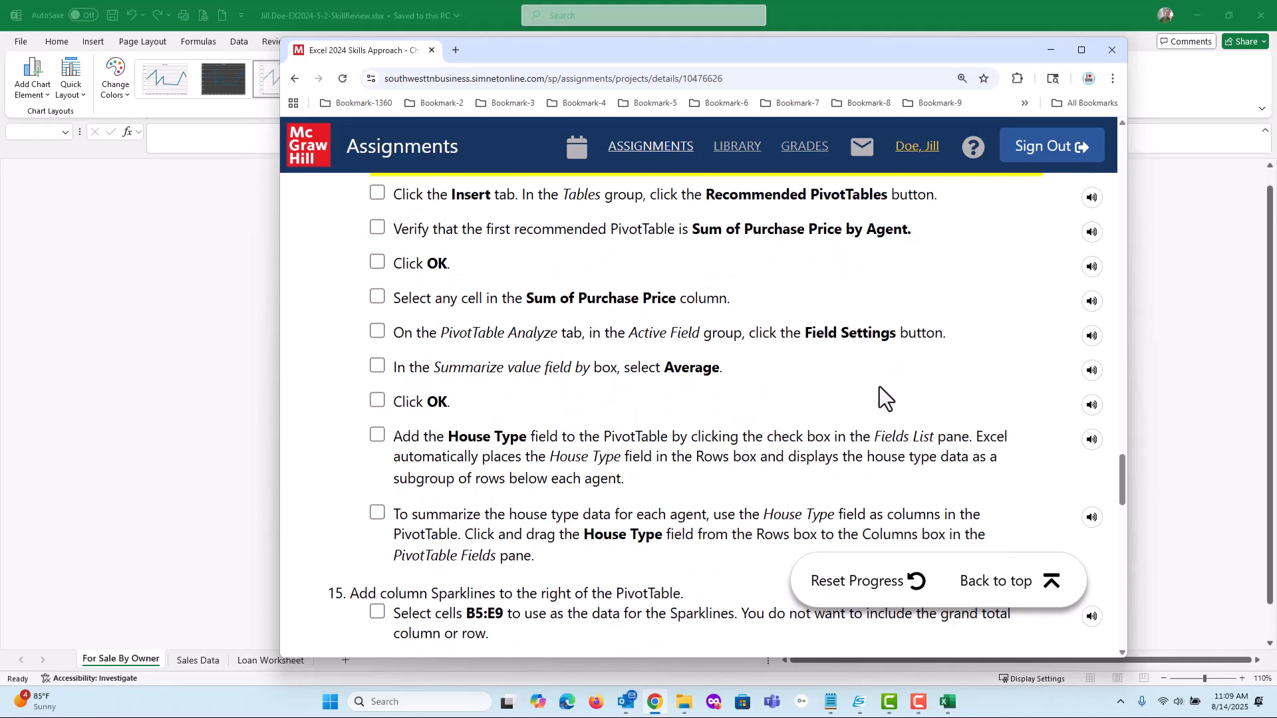
scroll(879, 389, "down", 1)
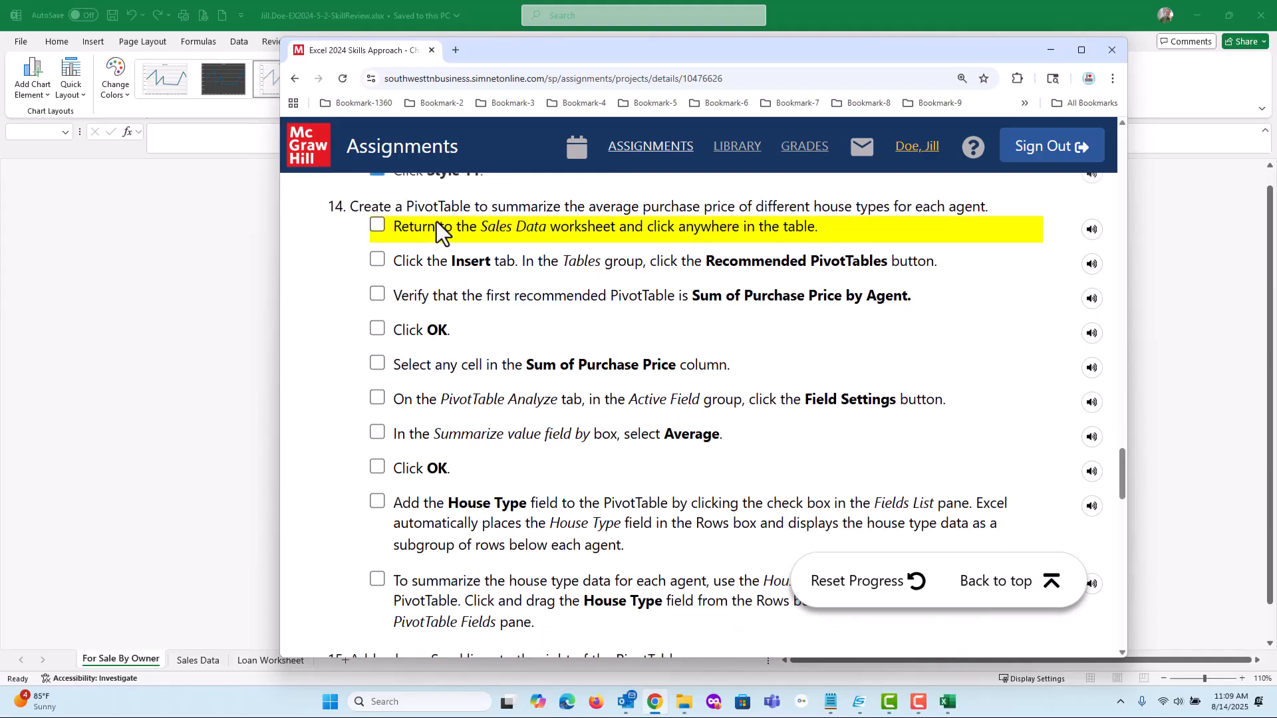
scroll(616, 318, "down", 2)
scroll(616, 317, "down", 5)
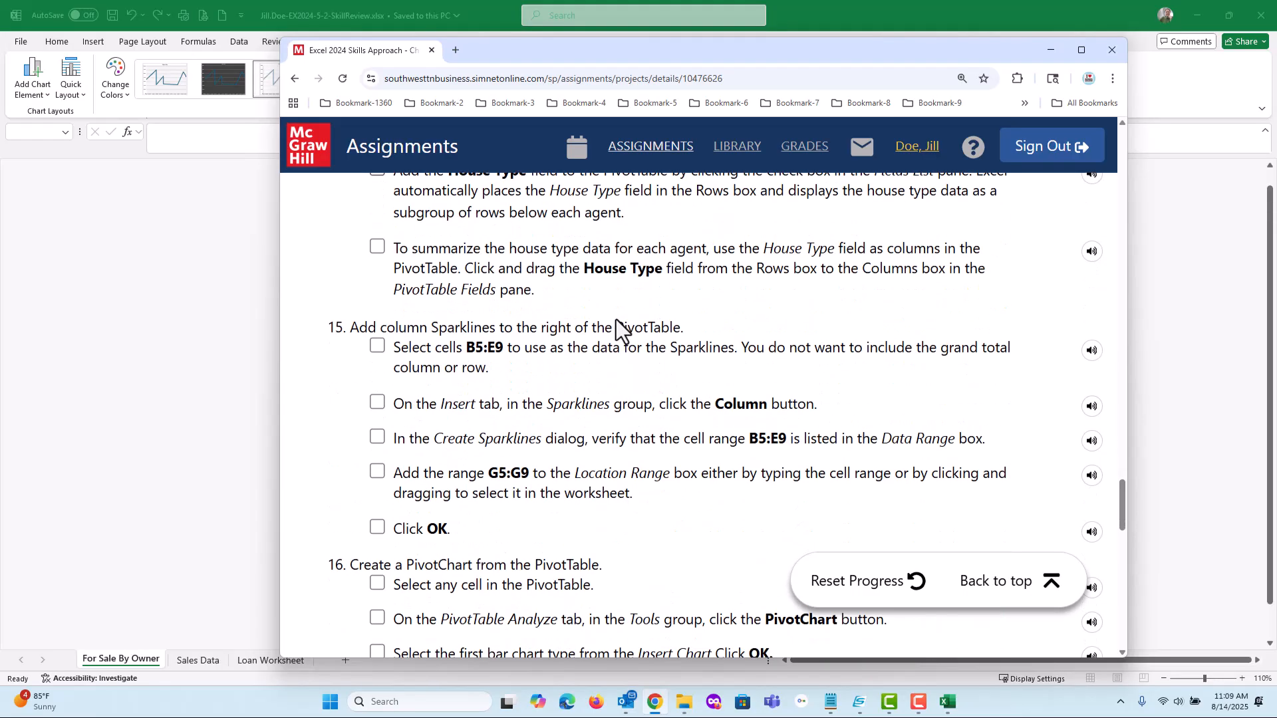
scroll(613, 322, "down", 2)
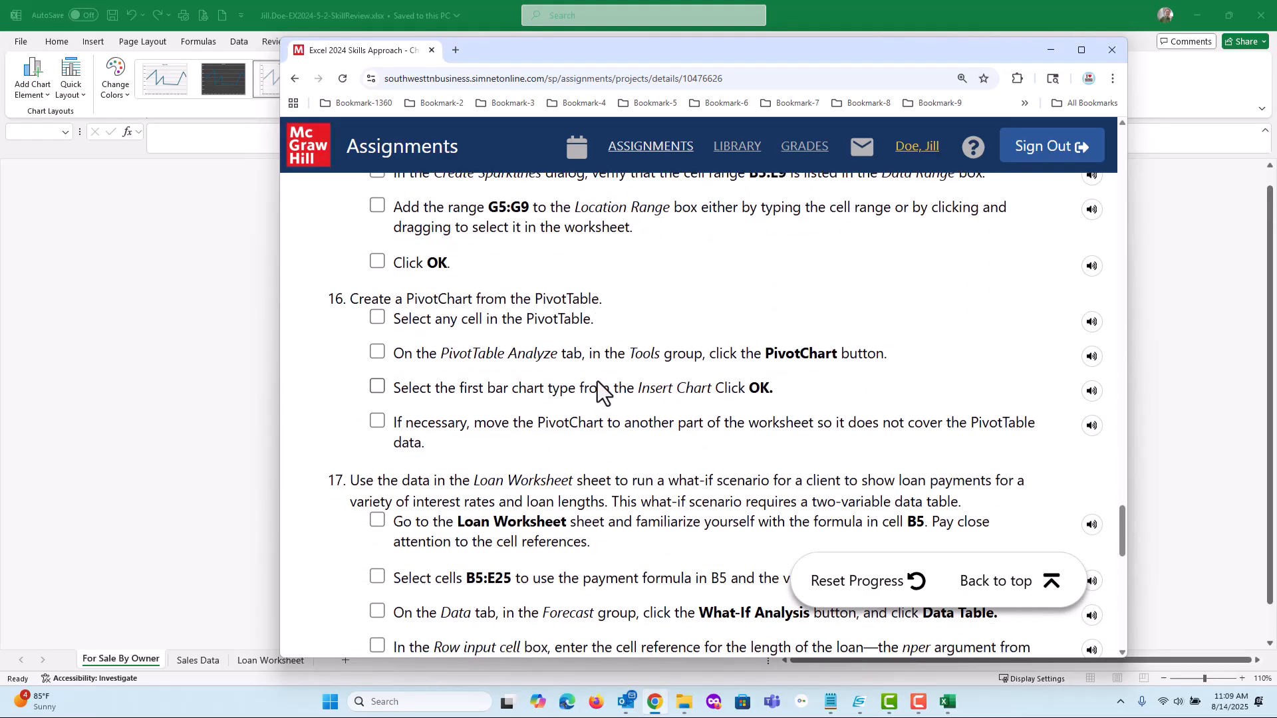
scroll(598, 379, "up", 9)
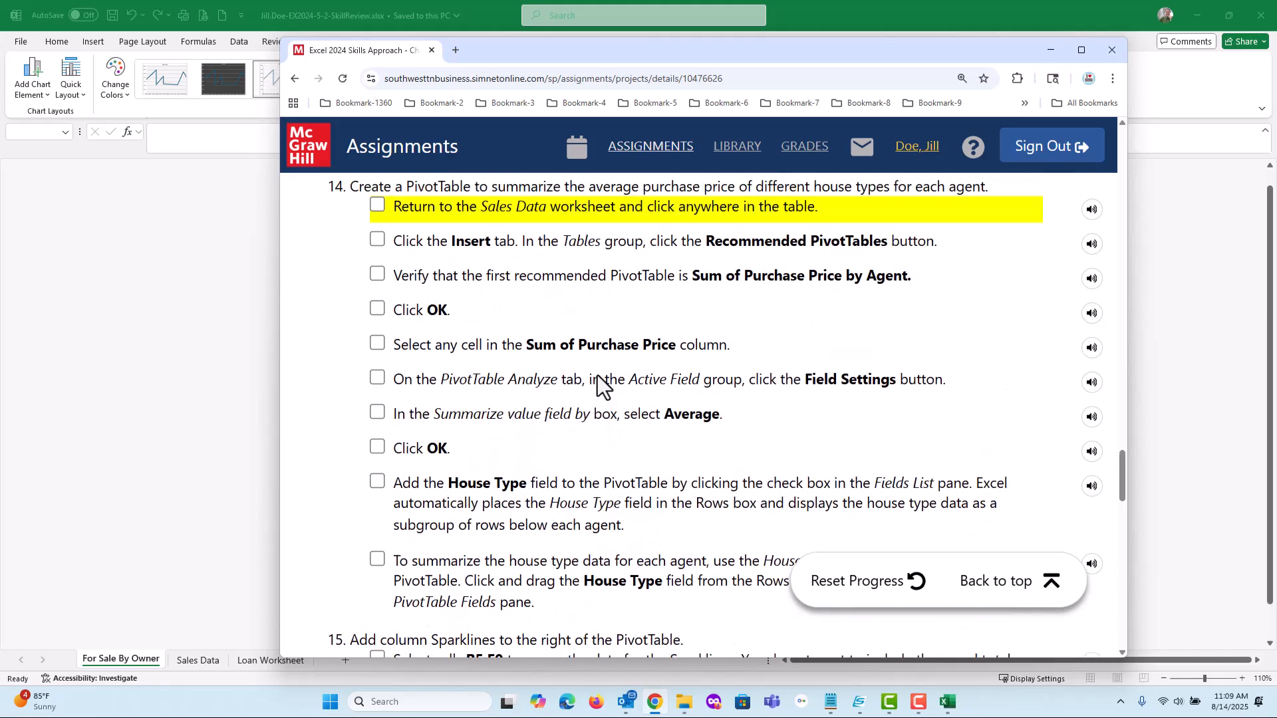
scroll(596, 370, "up", 1)
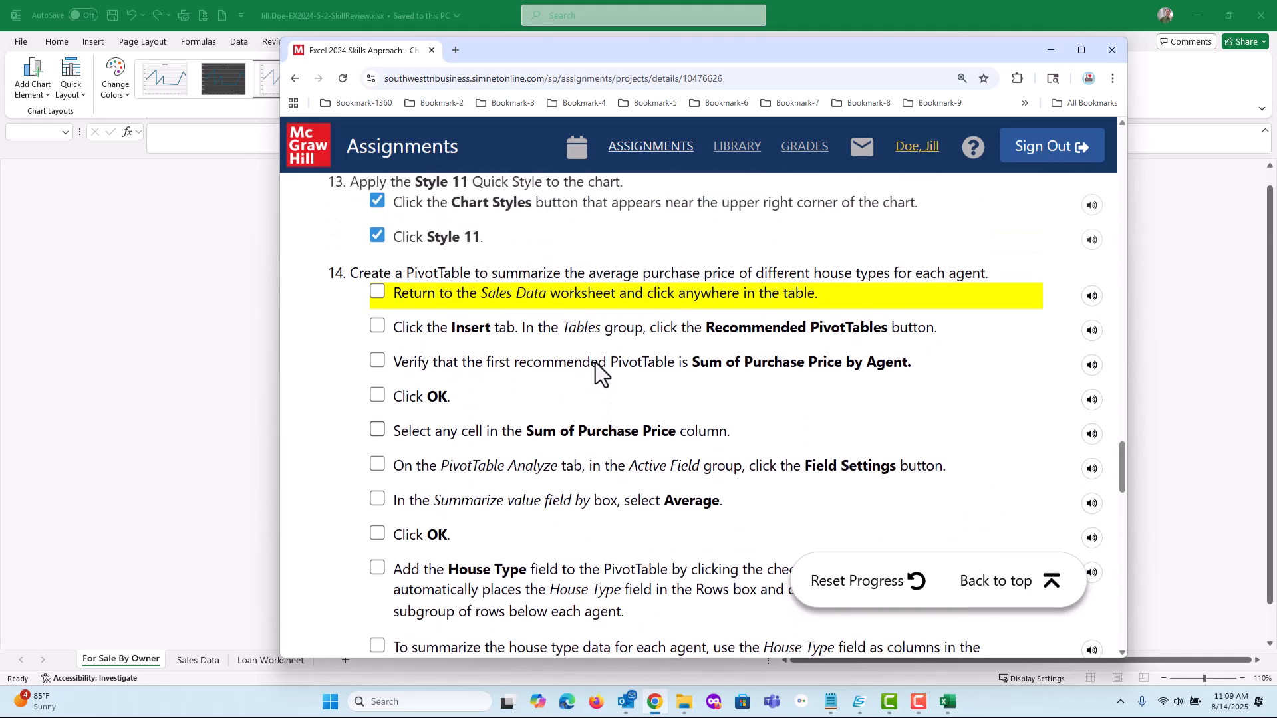